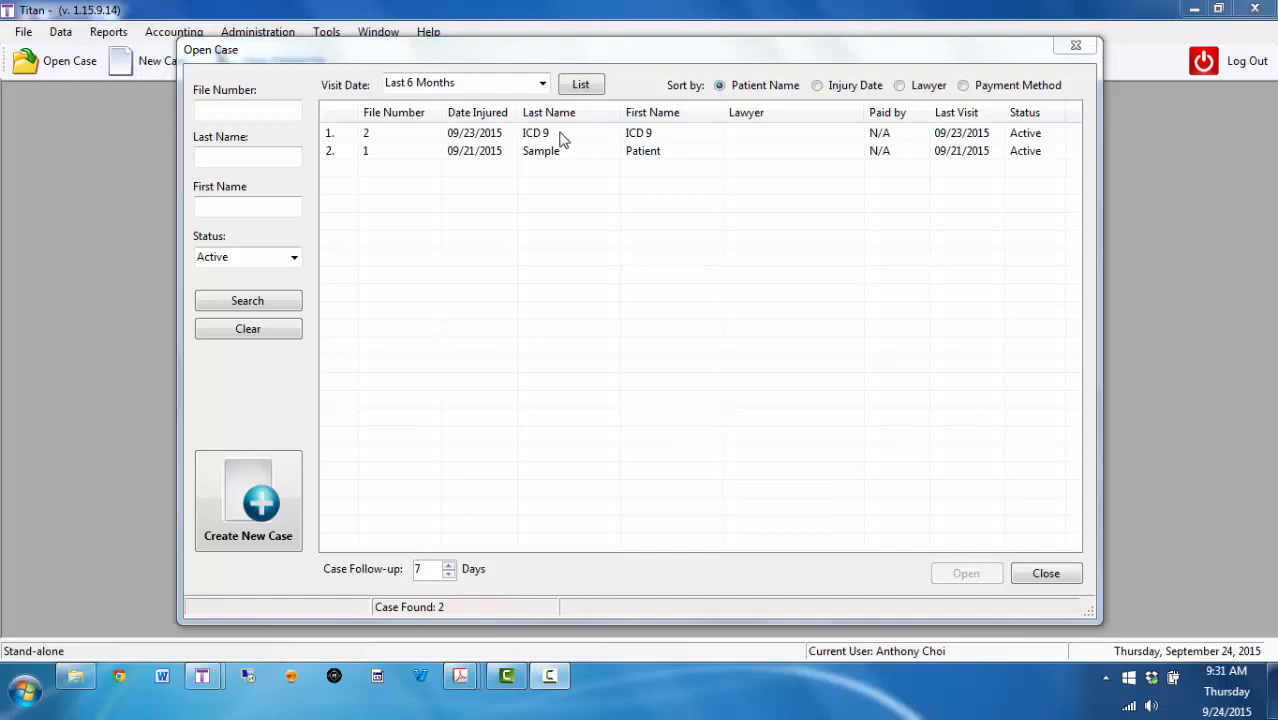
- Open the active case of the patient listed as ICD 9 and view the available ICD code versions
double_click(562, 138)
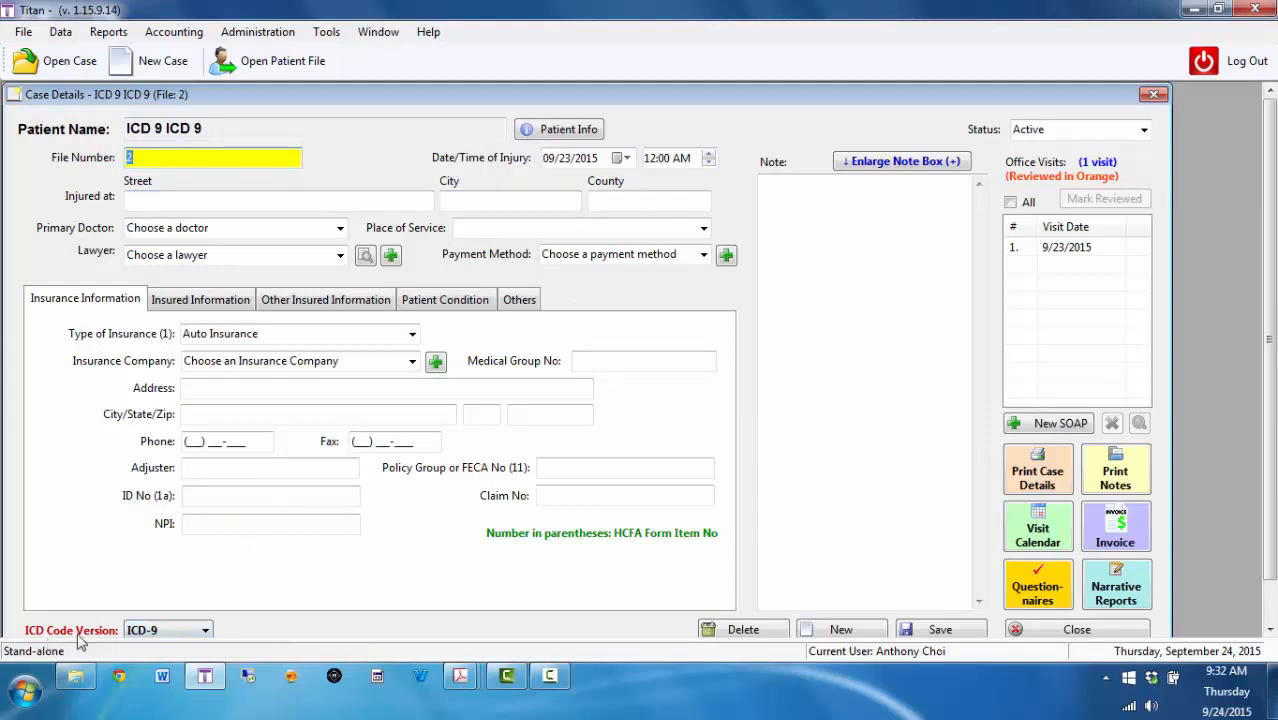
left_click(181, 634)
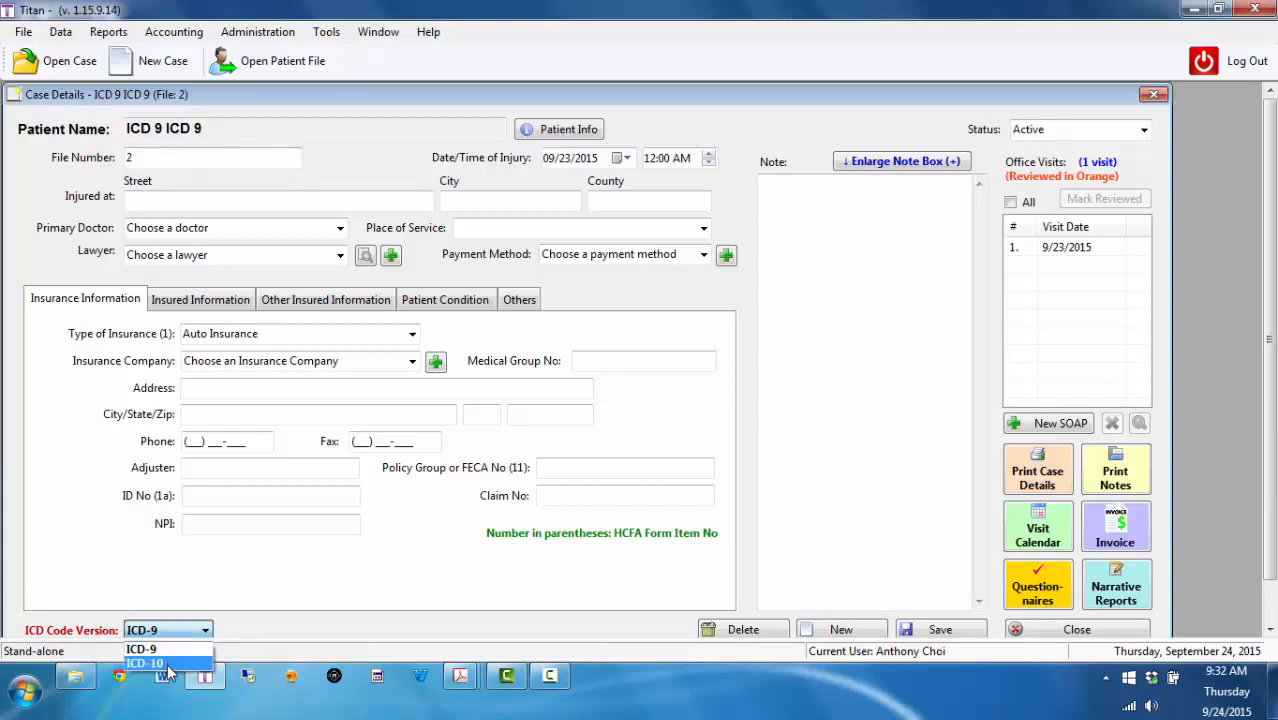
- Review the ICD-9 diagnosis codes on the progress sheet of the 9/23/2015 visit and close the sheet
left_click(1079, 257)
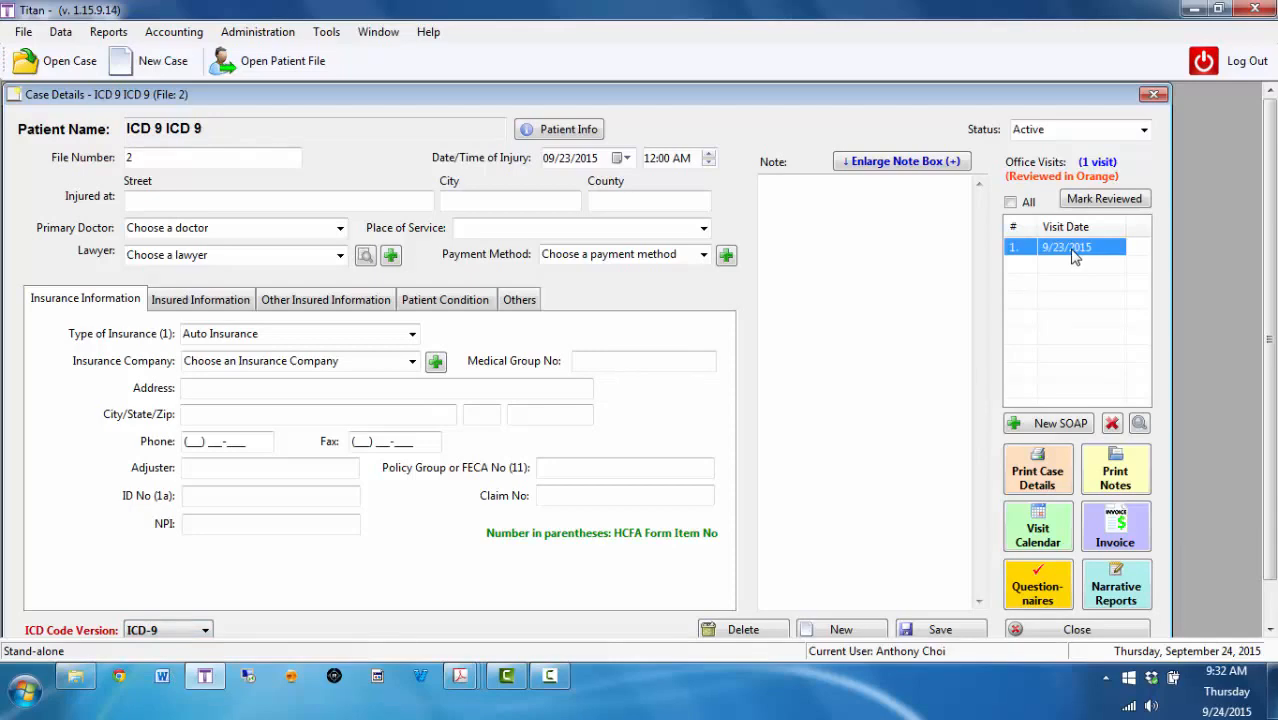
double_click(1074, 250)
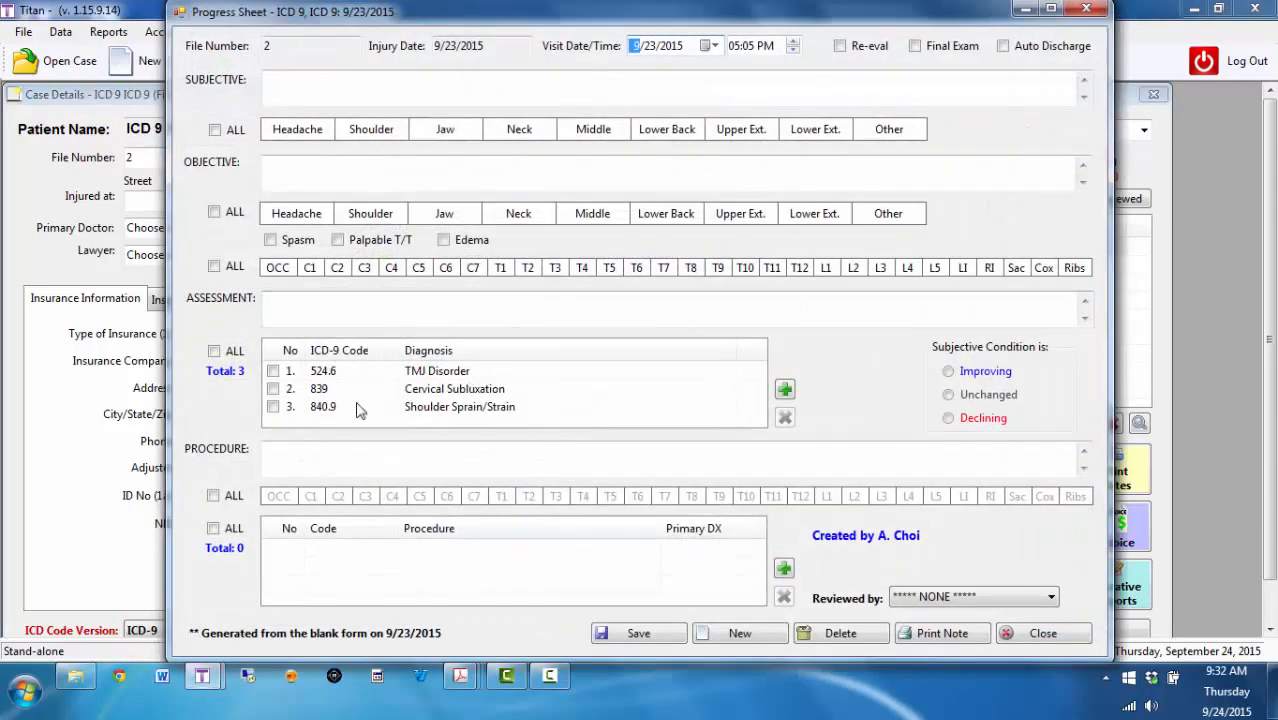
left_click(1040, 633)
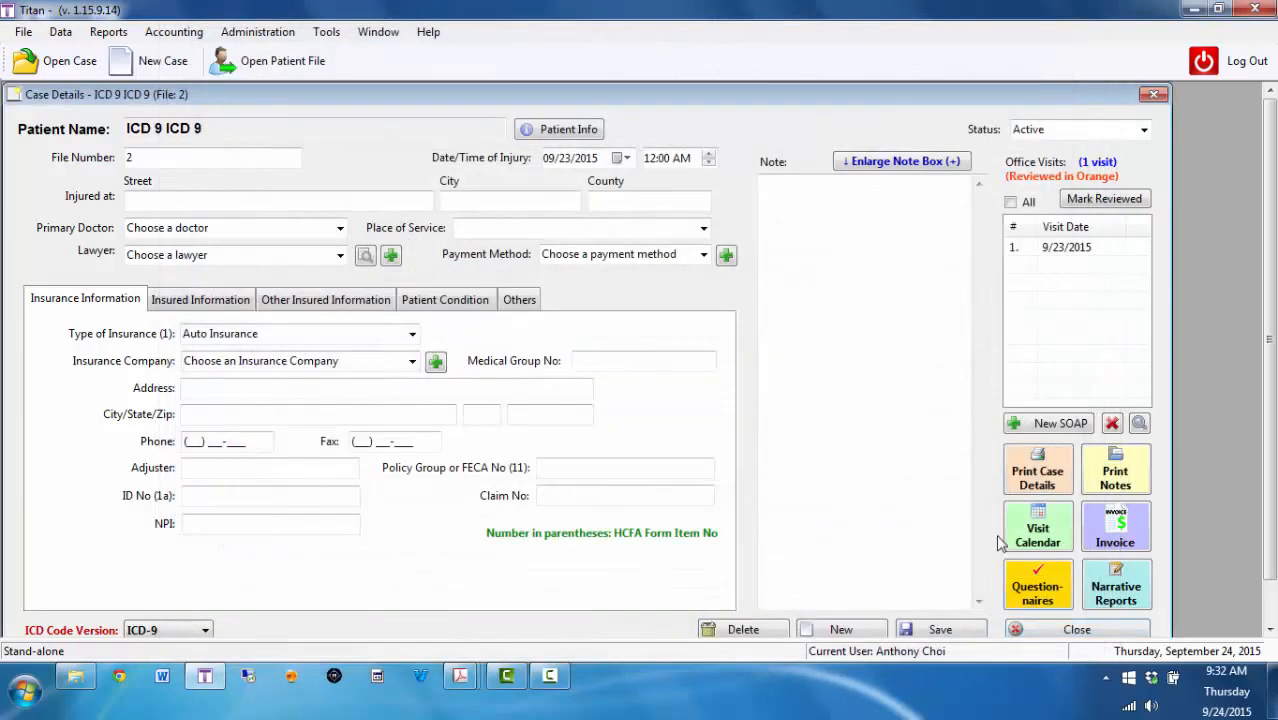
- Switch the case's ICD code version to ICD-10 and agree to the move
left_click(164, 631)
left_click(150, 663)
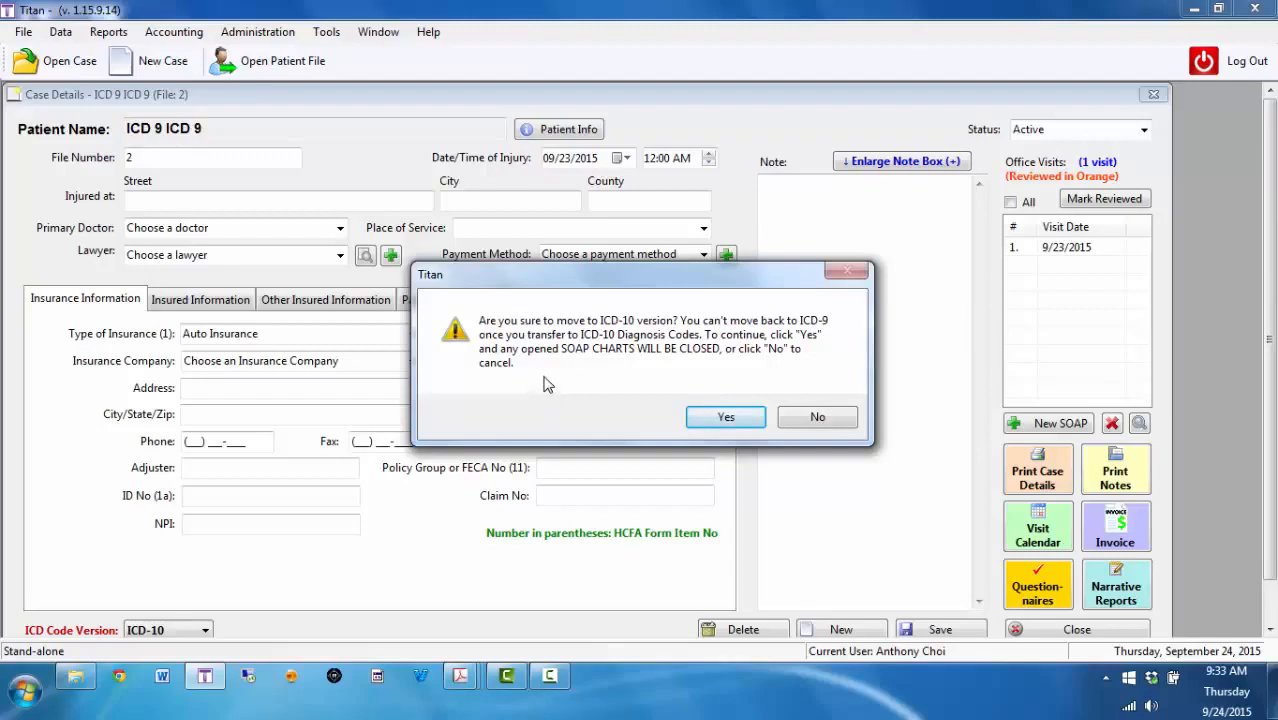
left_click(726, 418)
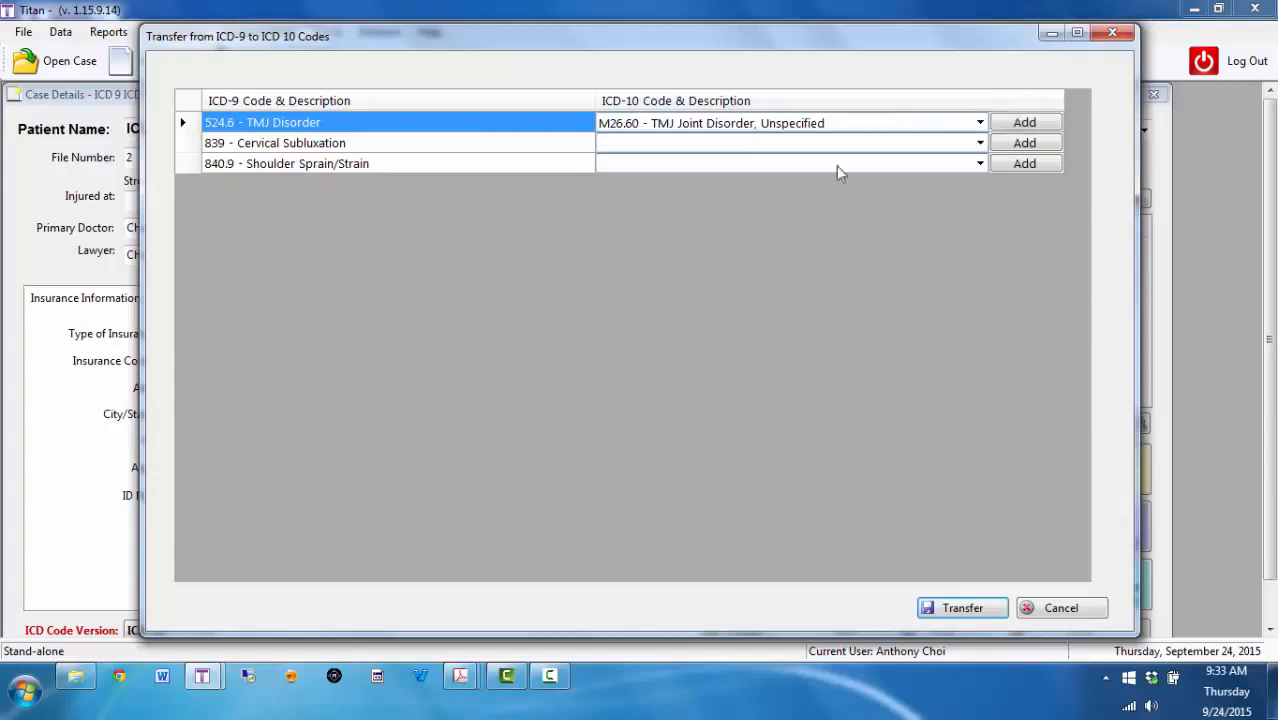
- Check the ICD-10 match for TMJ Disorder and map 839 Cervical Subluxation to S13.130A, Subluxation of C2/C3 cervical vertebrae, Initial Encounter
left_click(980, 124)
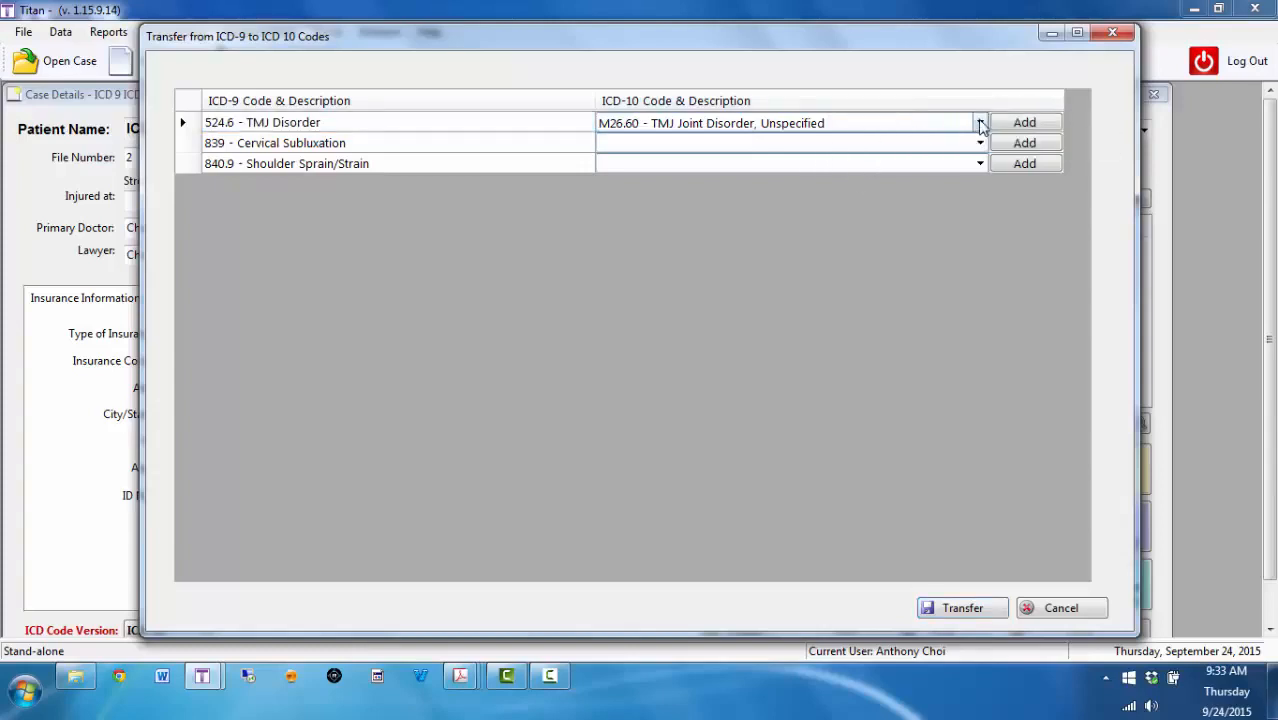
left_click(980, 124)
left_click(980, 124)
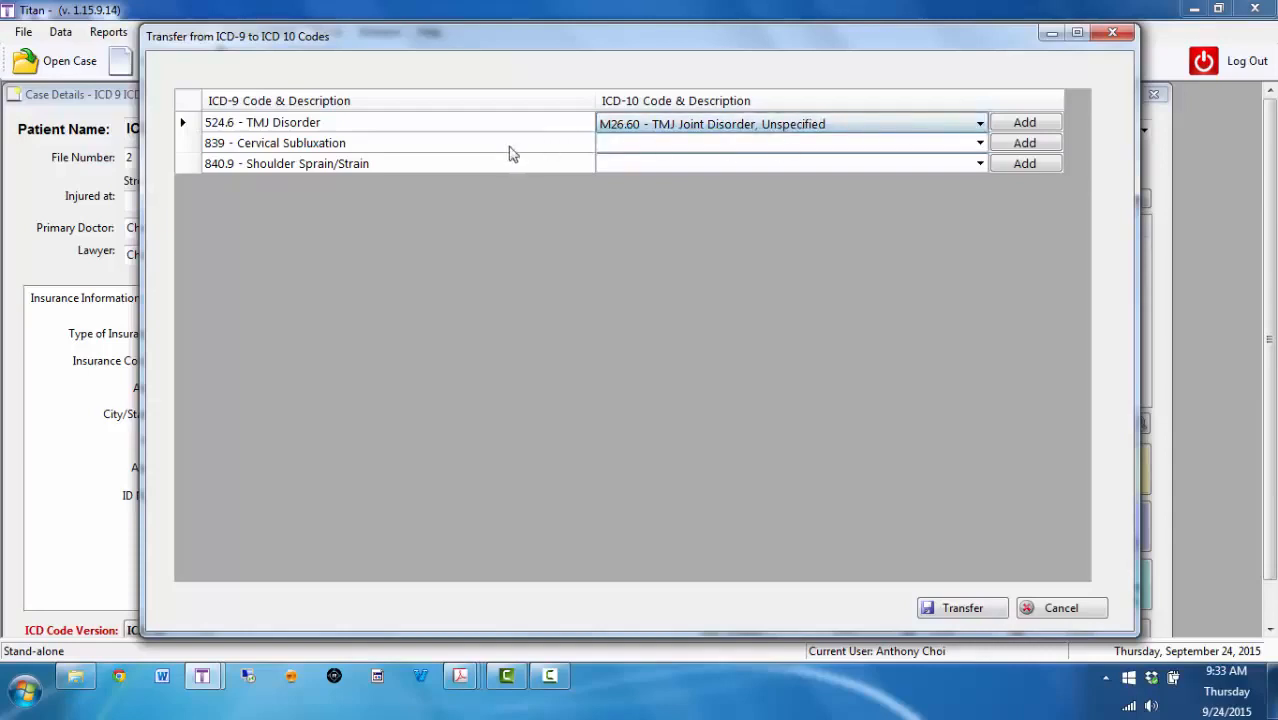
left_click(436, 151)
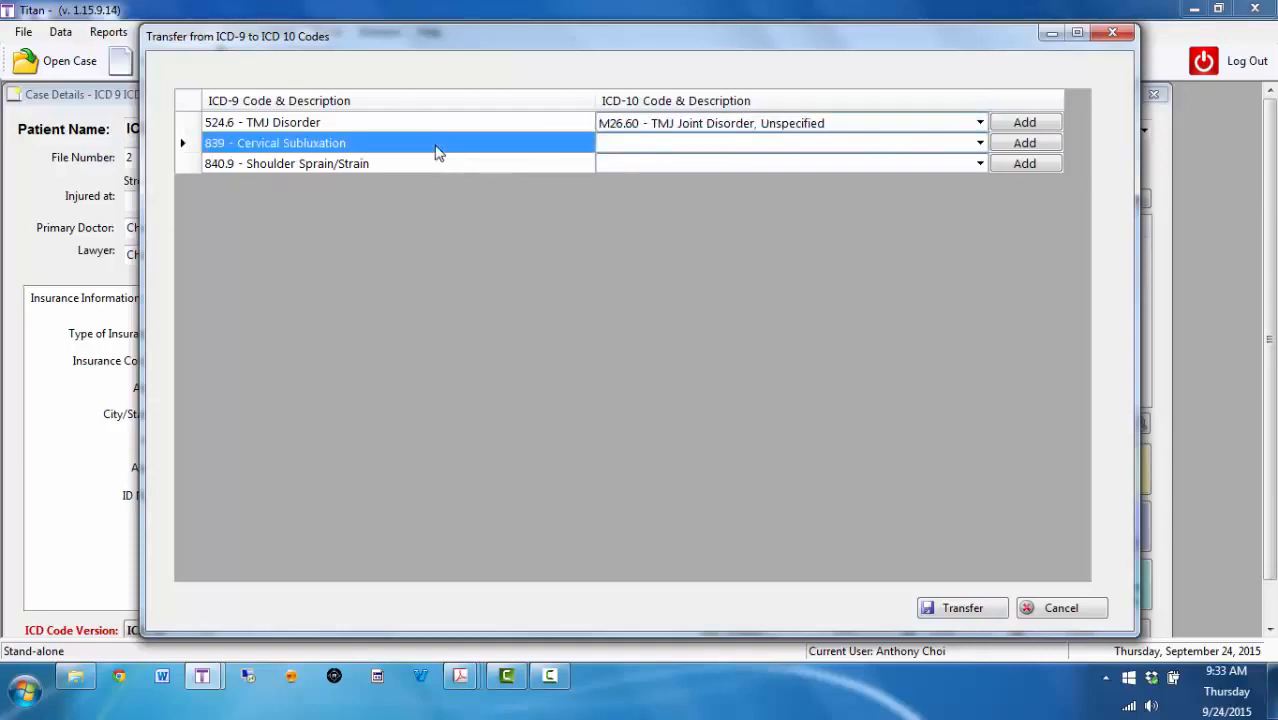
left_click(980, 146)
left_click(980, 146)
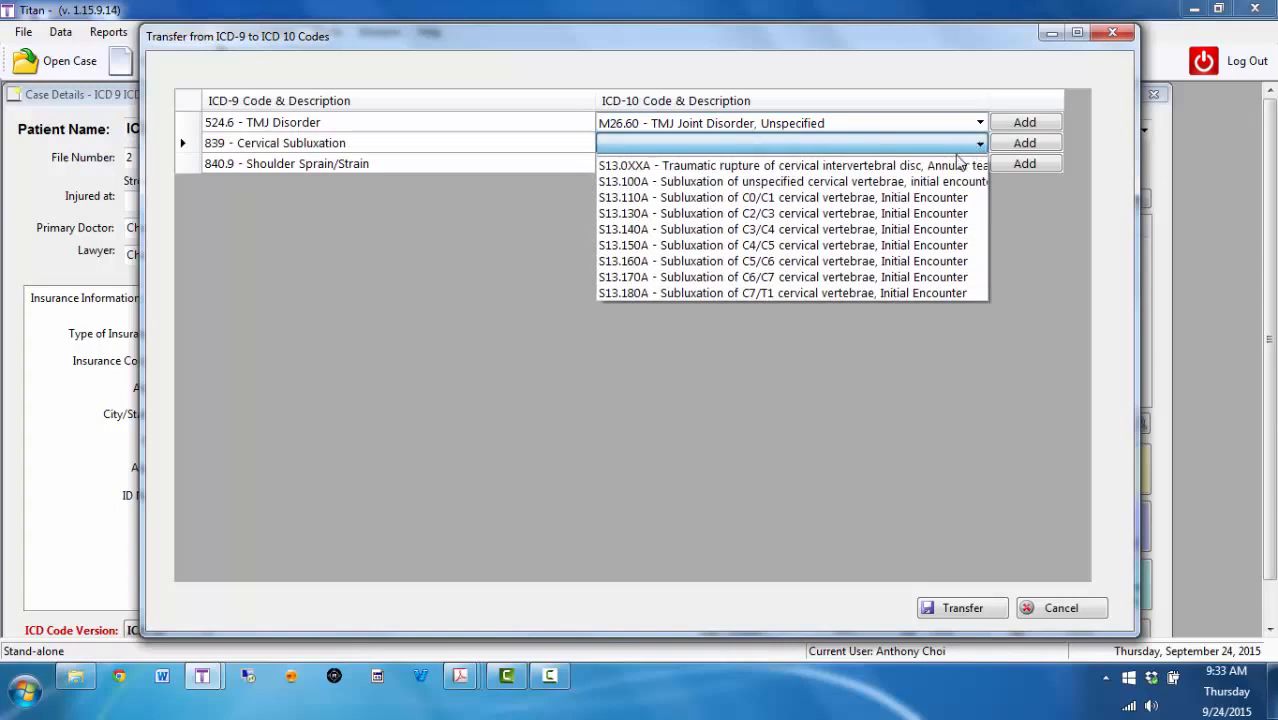
left_click(788, 214)
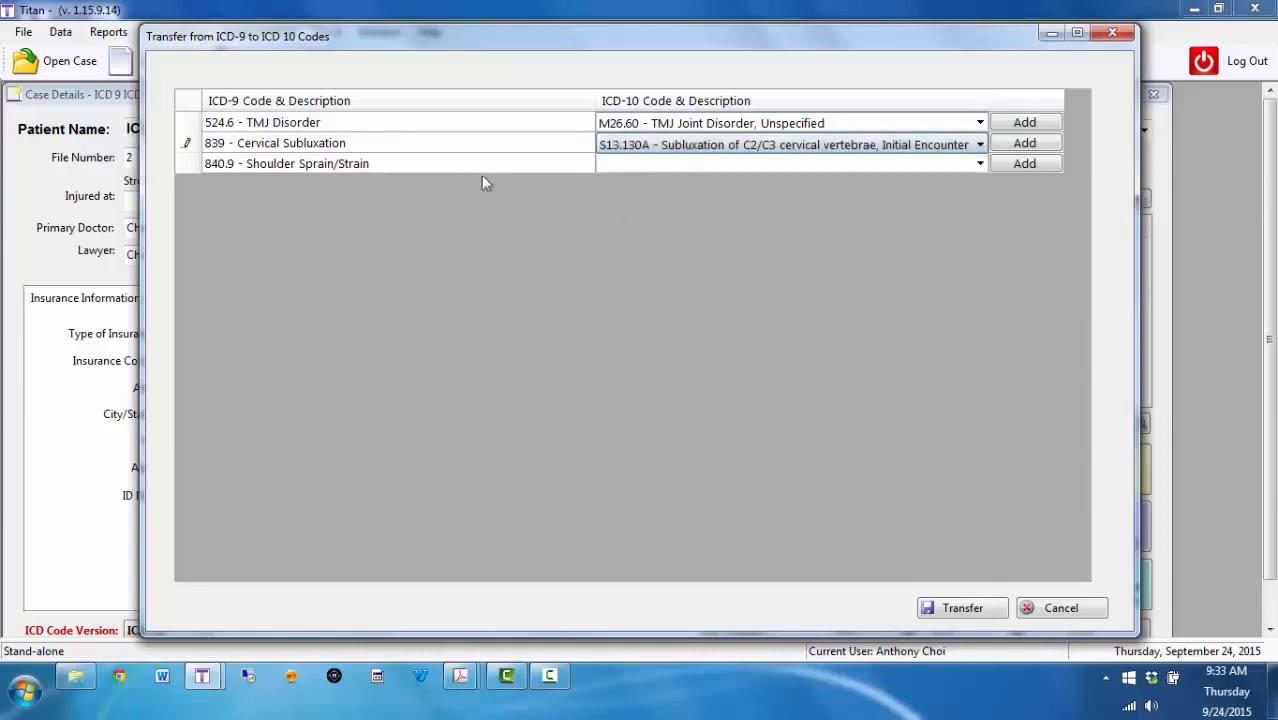
- Map 840.9 Shoulder Sprain/Strain to S43.401A, Right Shoulder SPRAIN, unspecified, initial encounter
left_click(441, 164)
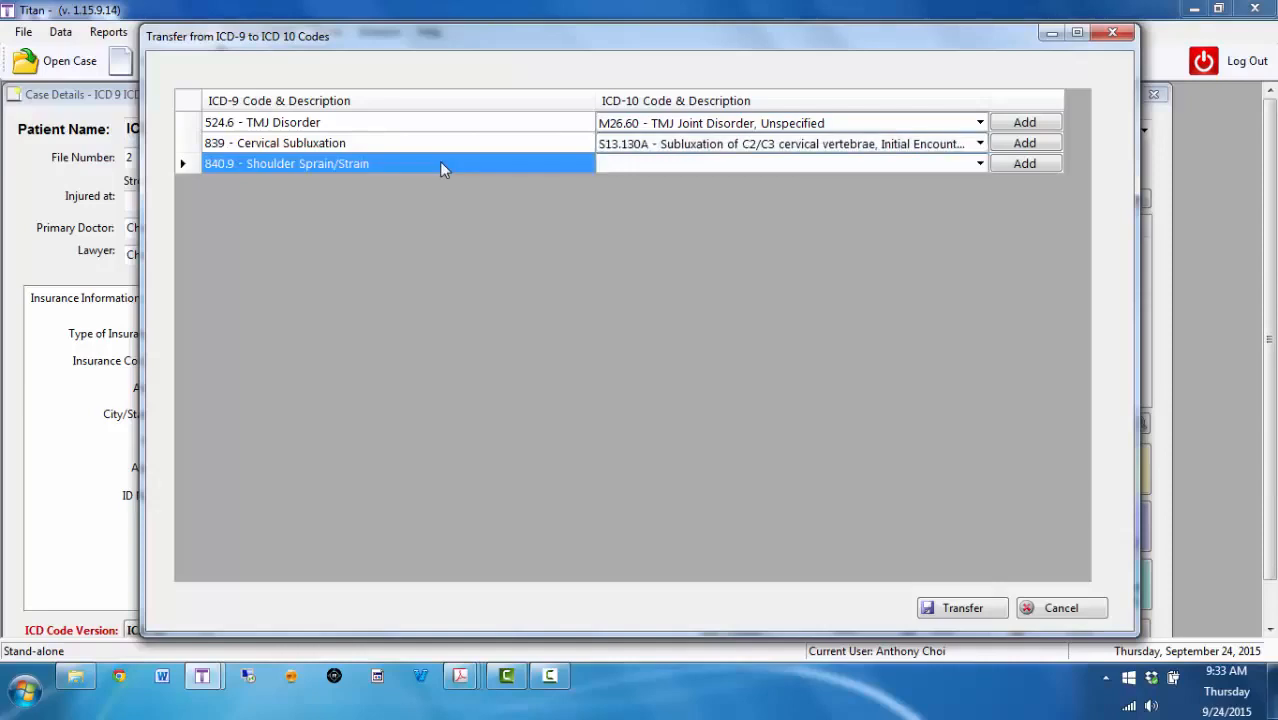
left_click(980, 165)
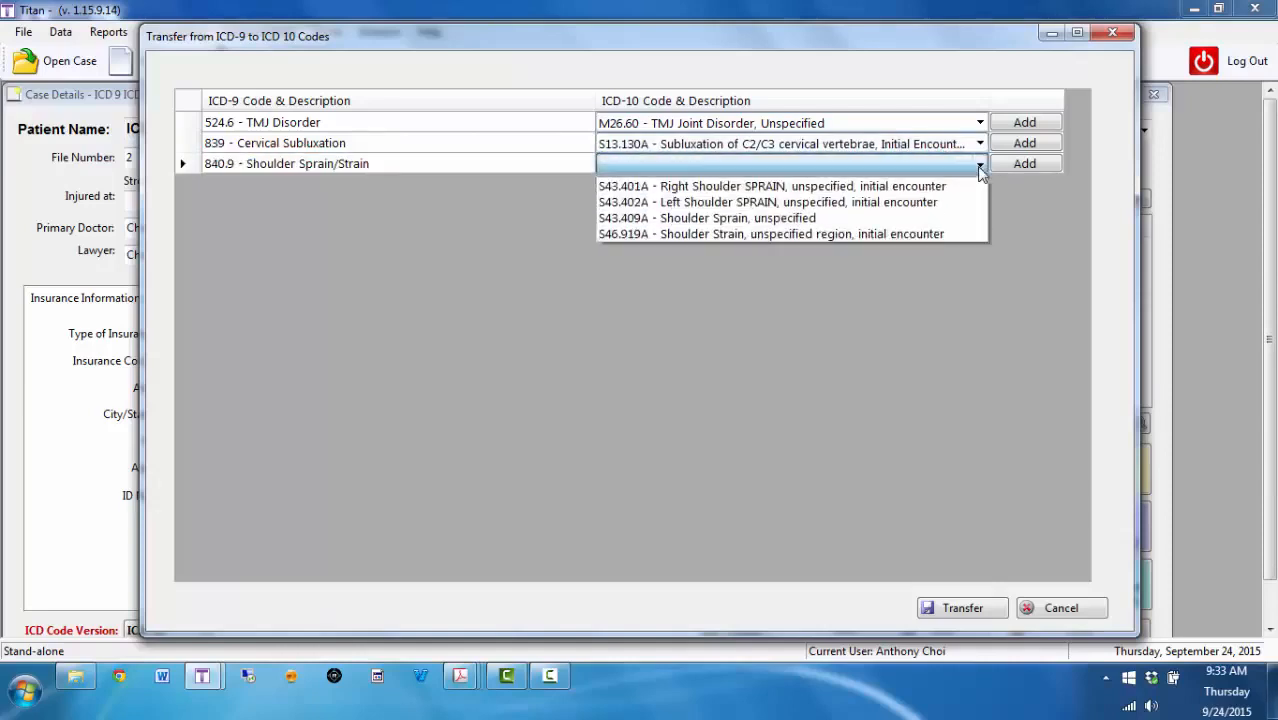
left_click(800, 188)
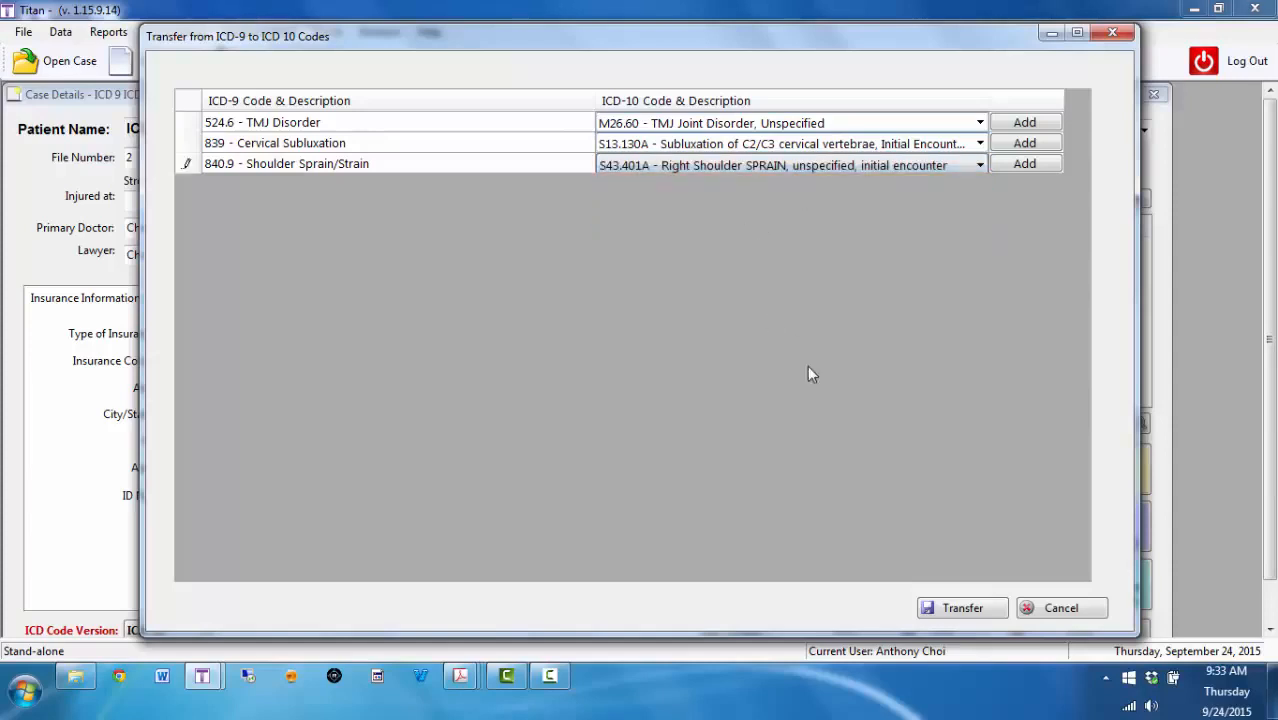
- Transfer the mapped diagnoses to ICD-10 and confirm the irreversible change
left_click(962, 608)
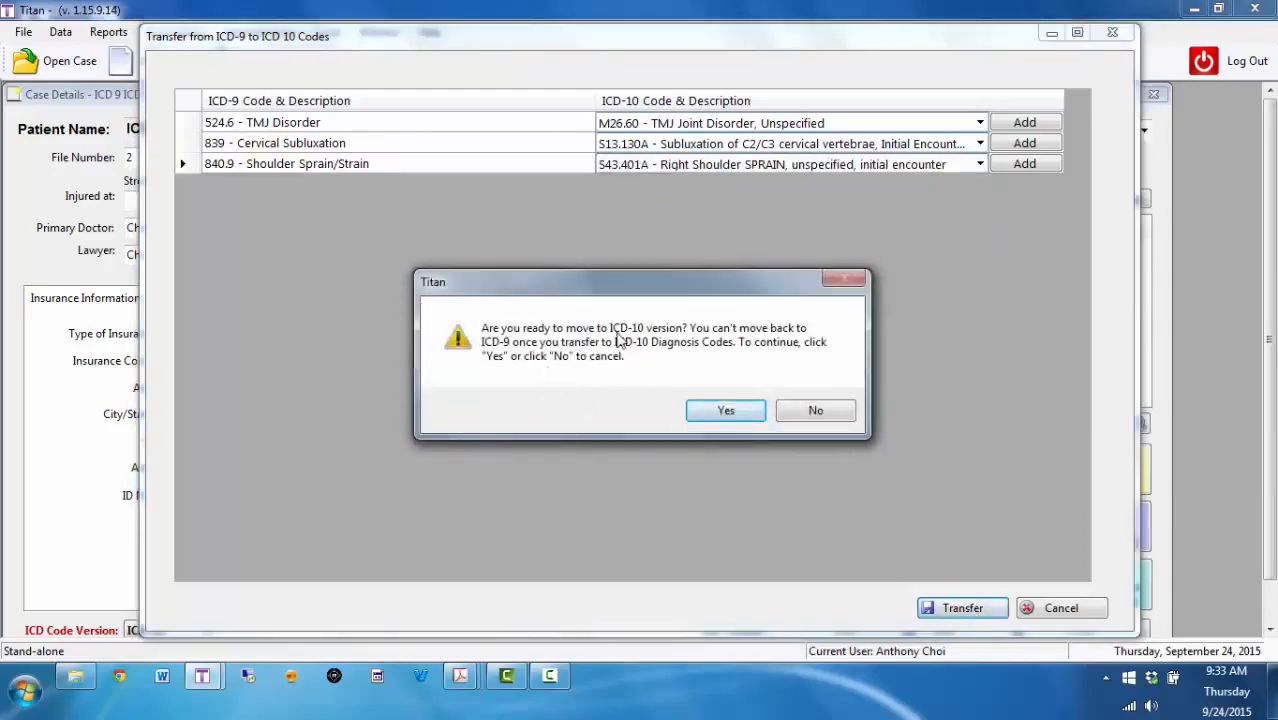
left_click(726, 411)
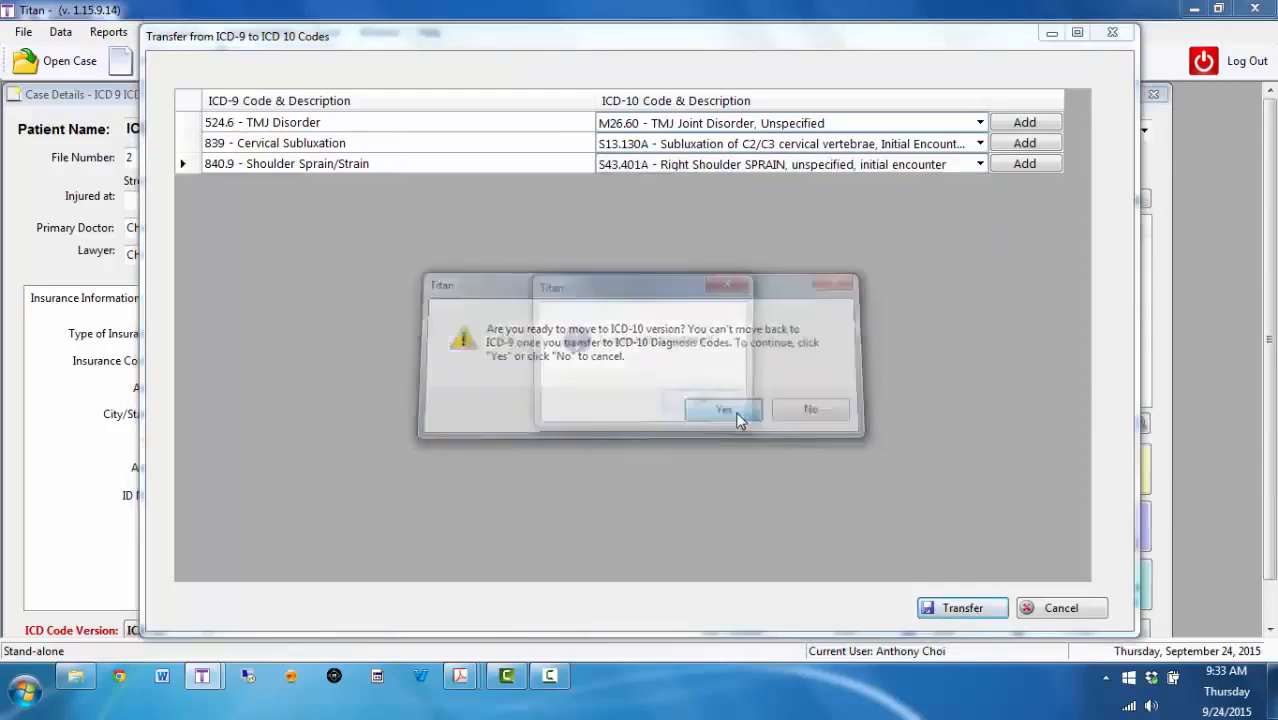
left_click(714, 406)
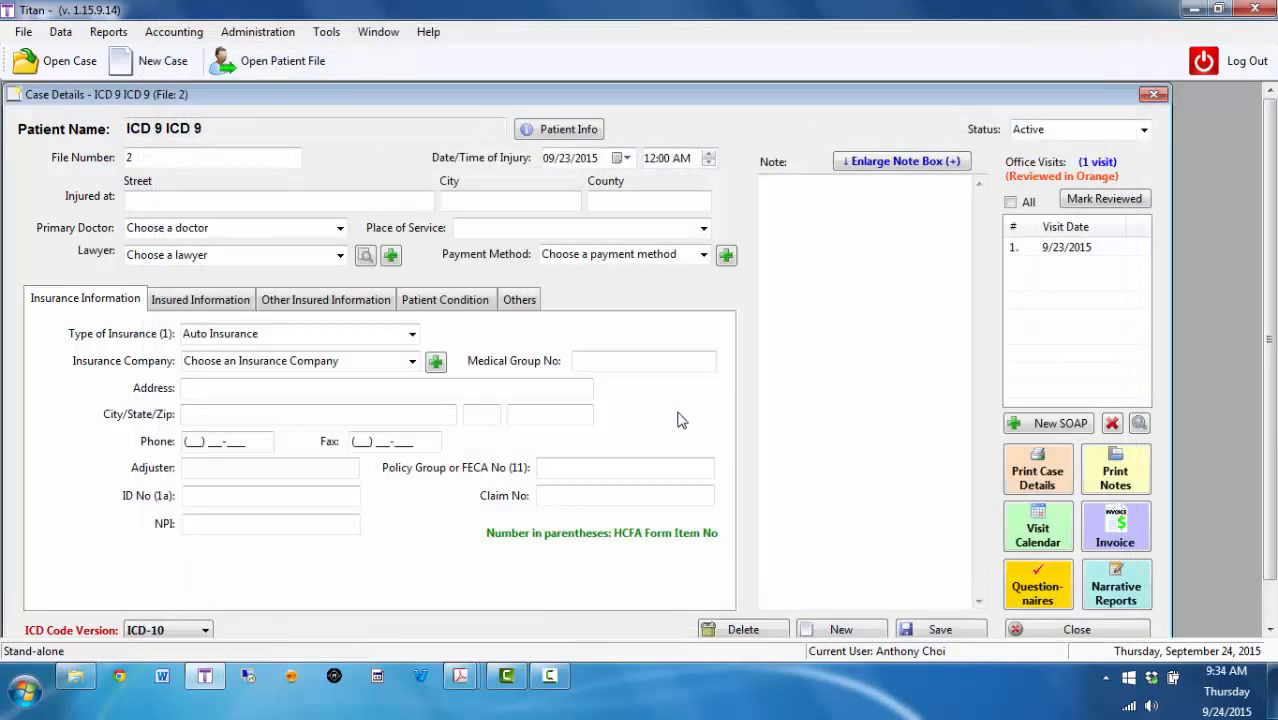
- Review the ICD-10 diagnoses on the 9/23/2015 visit's progress sheet, and close the sheet, the case and the case list
left_click(1055, 253)
double_click(1055, 253)
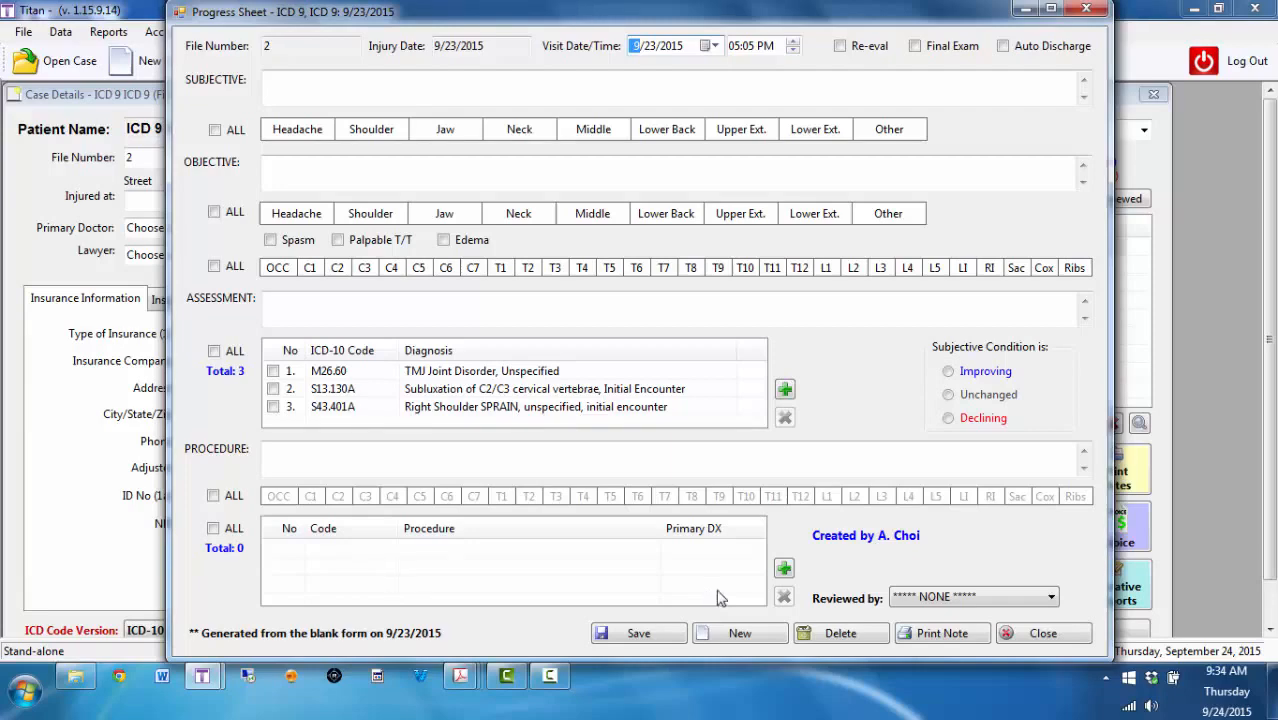
left_click(1028, 638)
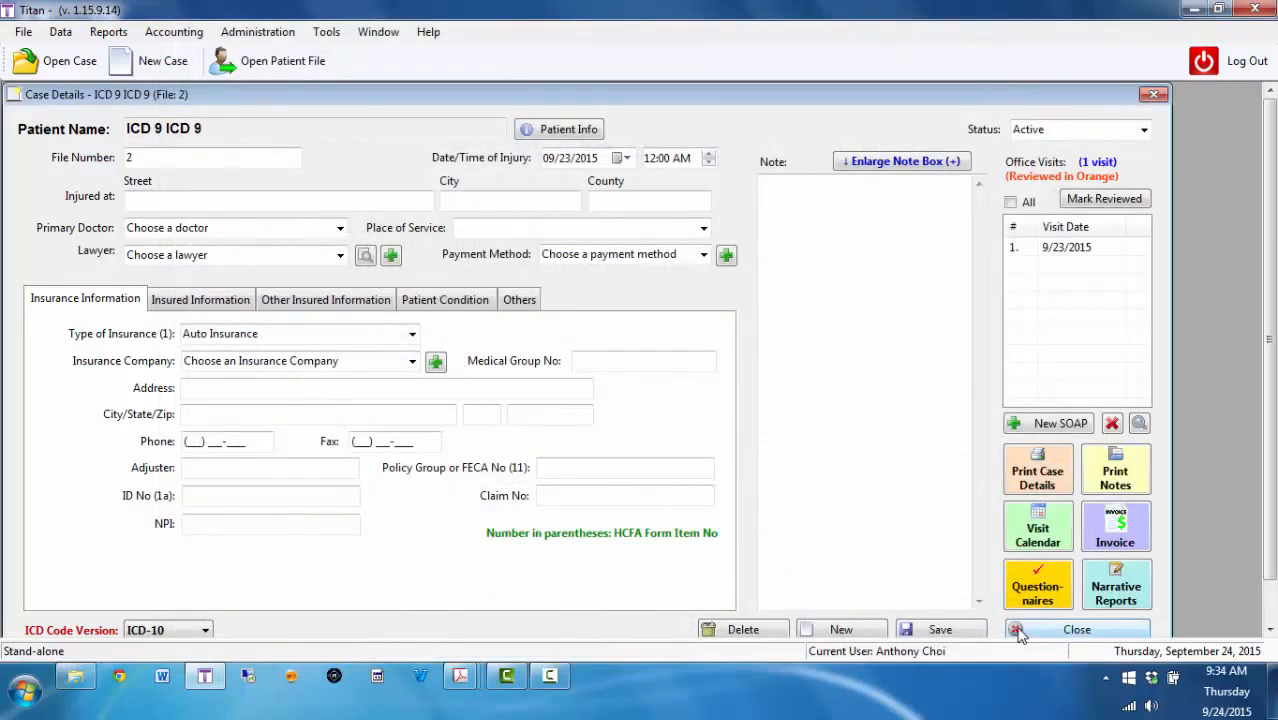
left_click(1038, 633)
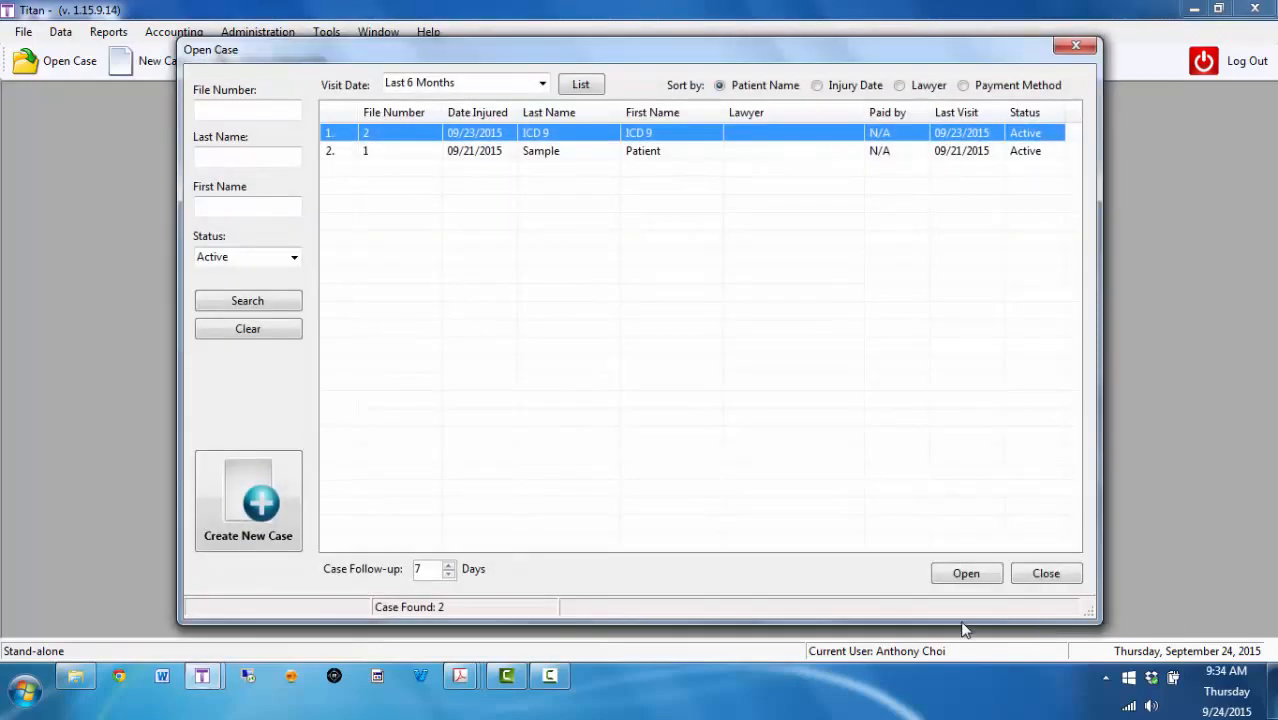
left_click(1042, 571)
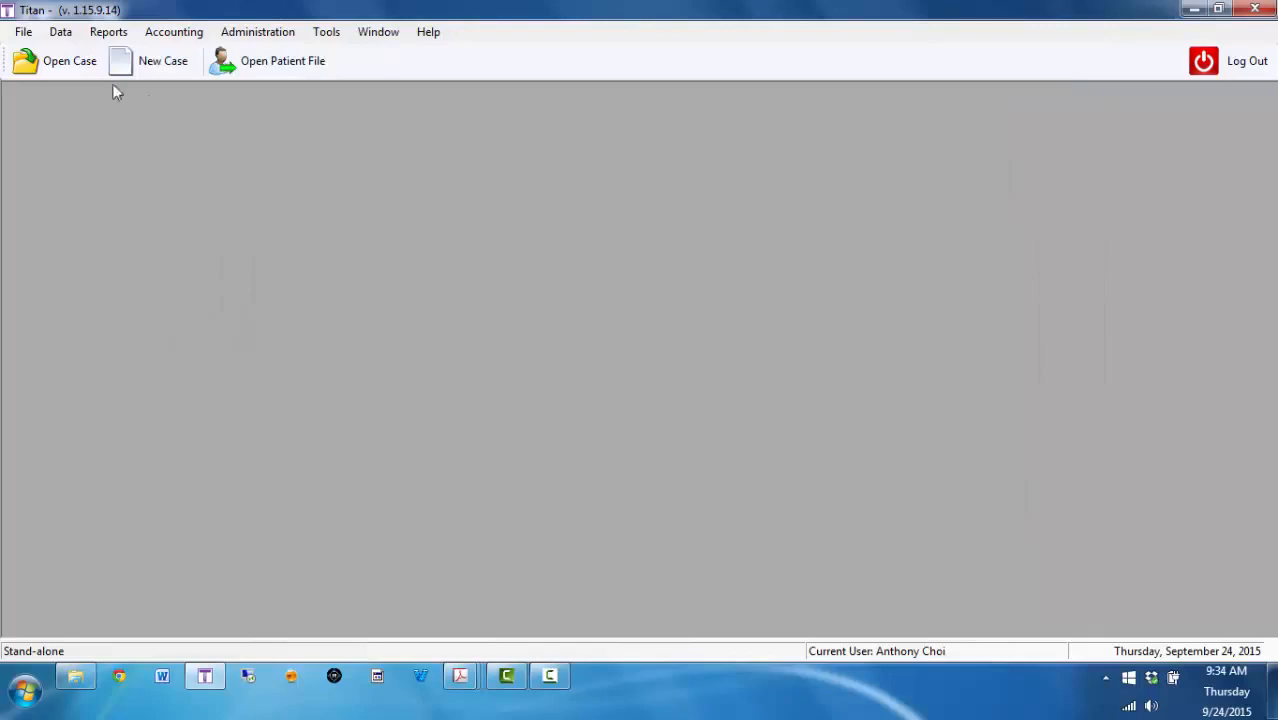
- Open the list of ICD-10 billing codes
left_click(60, 32)
mouse_move(100, 117)
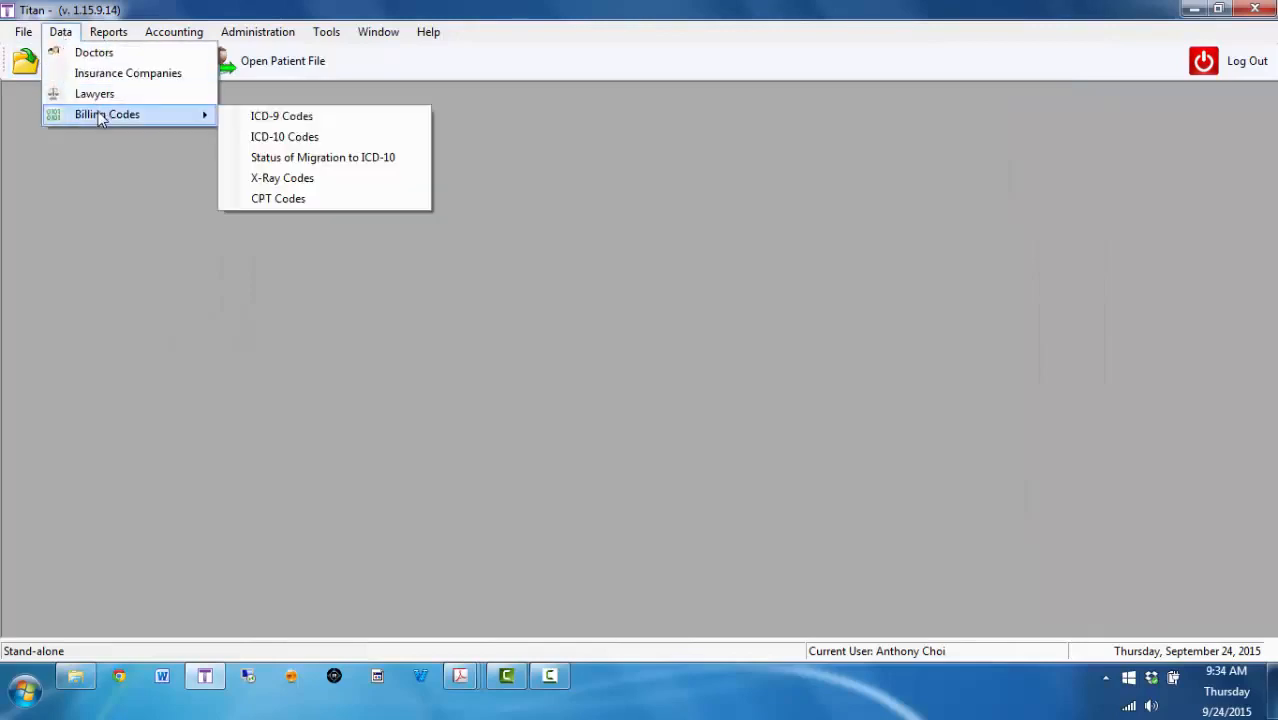
left_click(307, 142)
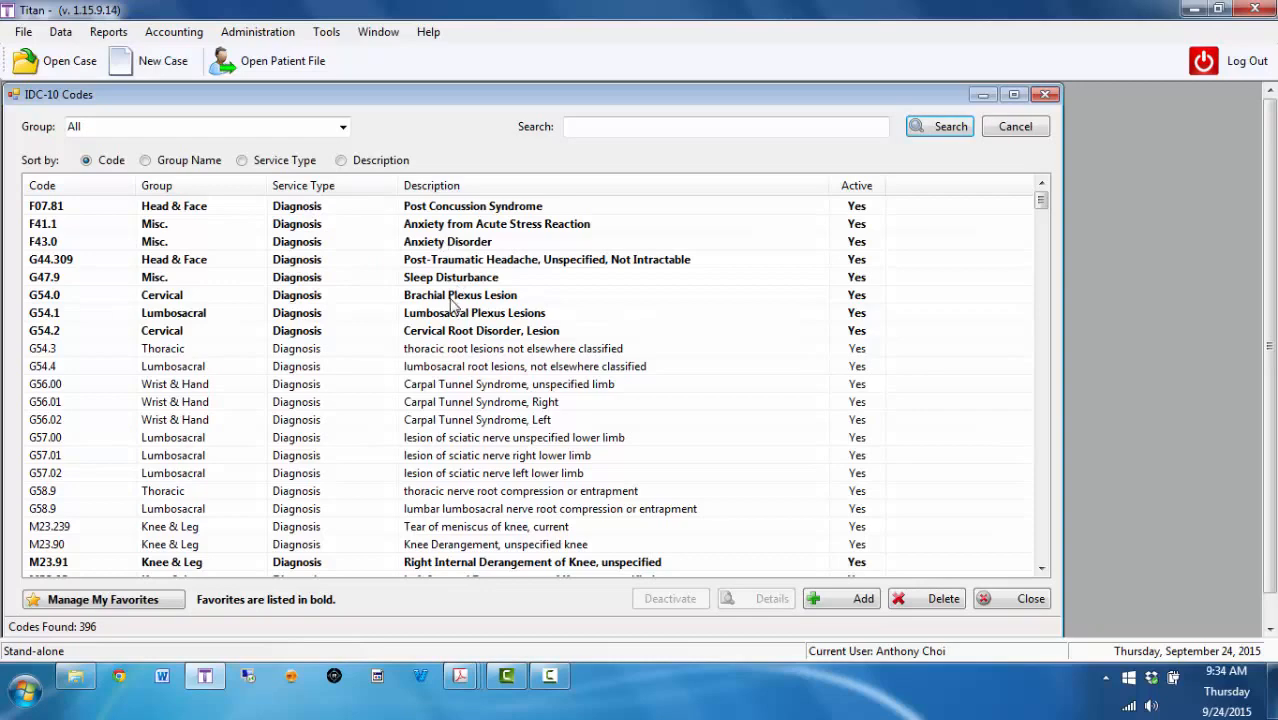
- Look through the whole ICD-10 code list, examining the codes, groups, descriptions and bold favorites
left_click(738, 312)
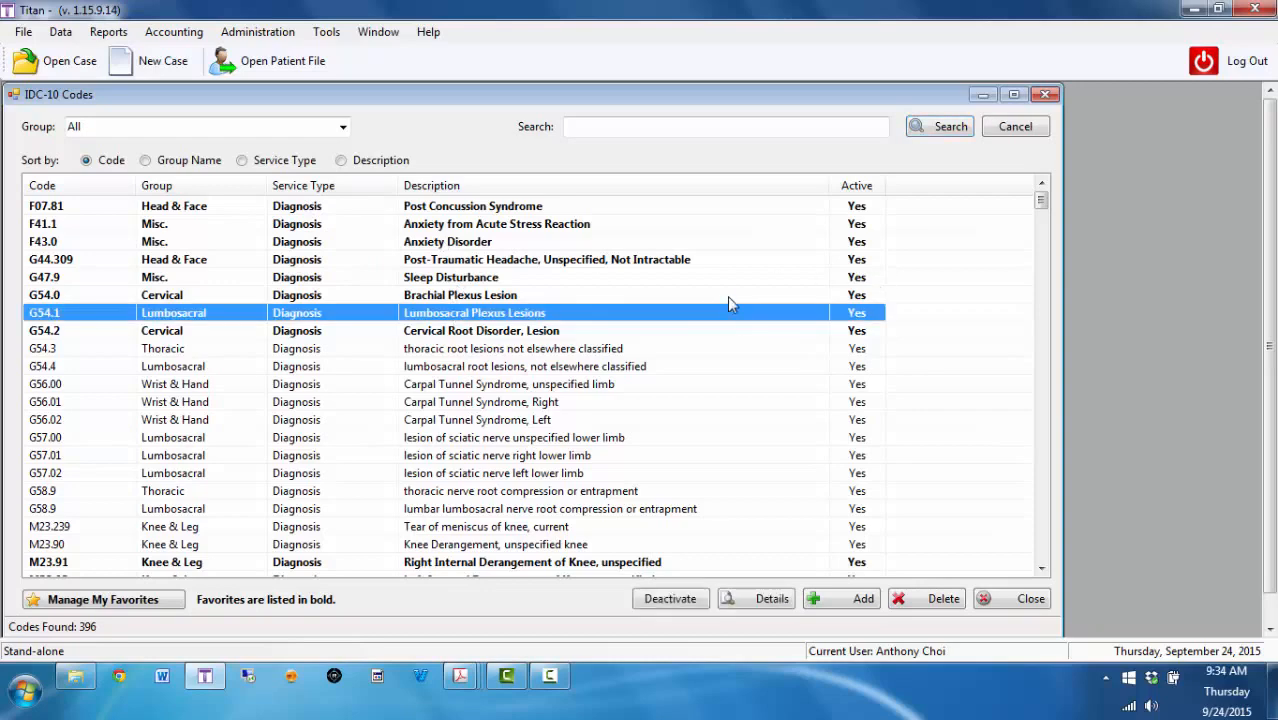
scroll(697, 300, "down", 9)
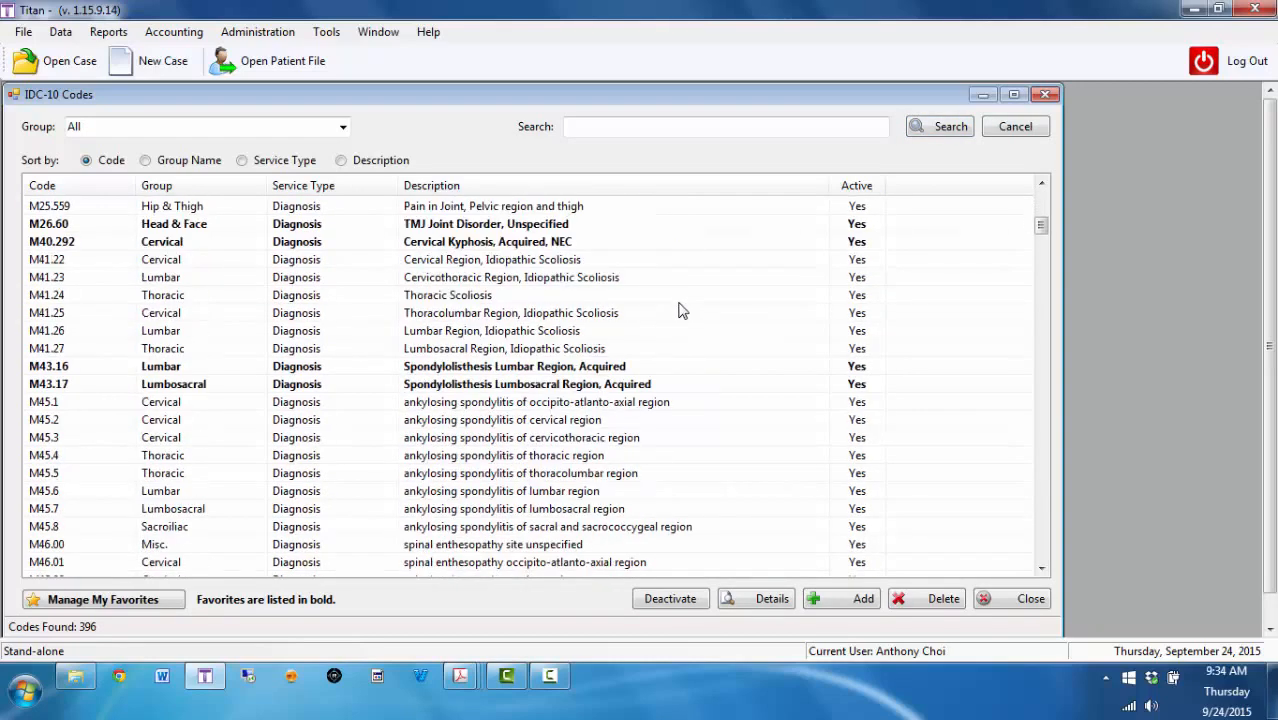
scroll(676, 313, "down", 12)
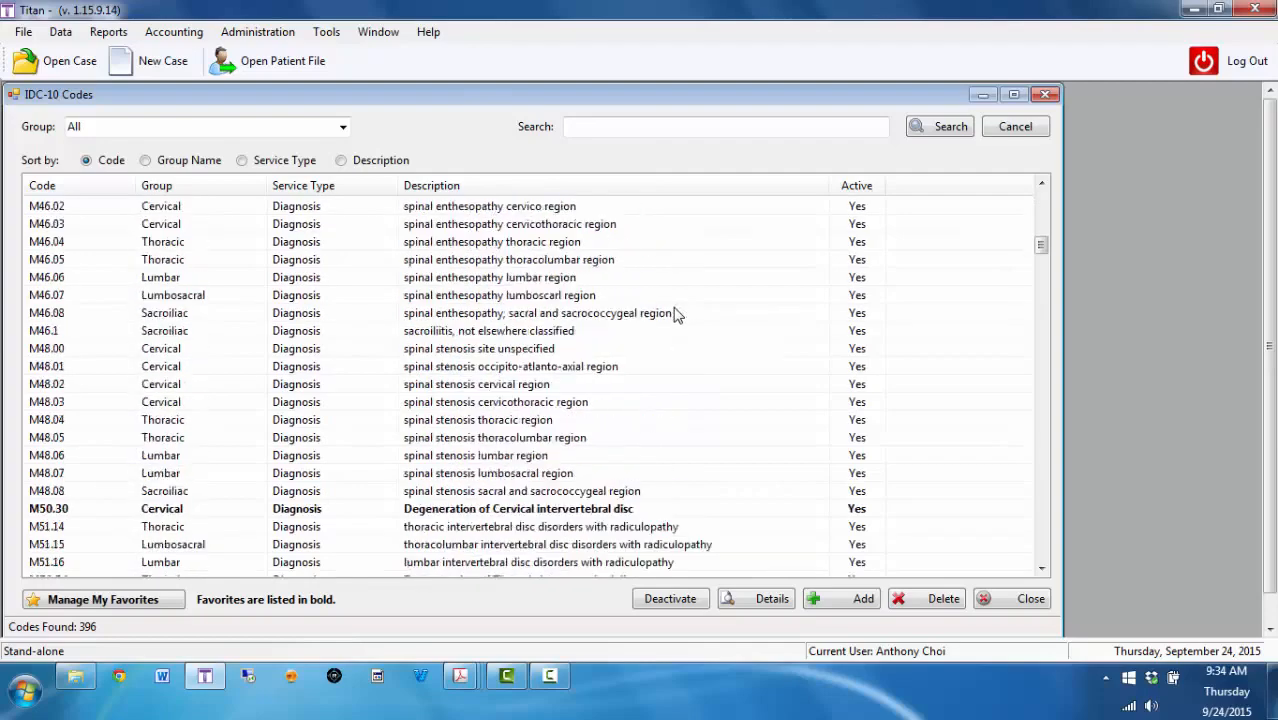
scroll(672, 318, "down", 6)
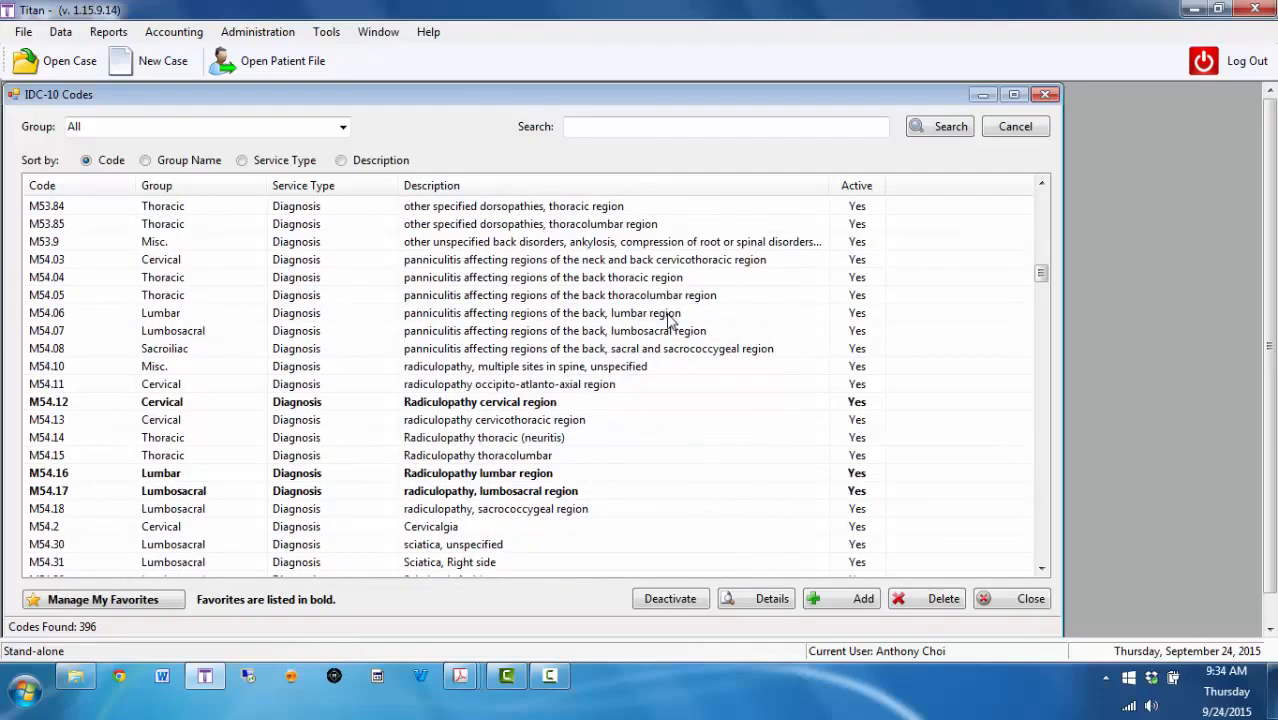
scroll(665, 324, "down", 15)
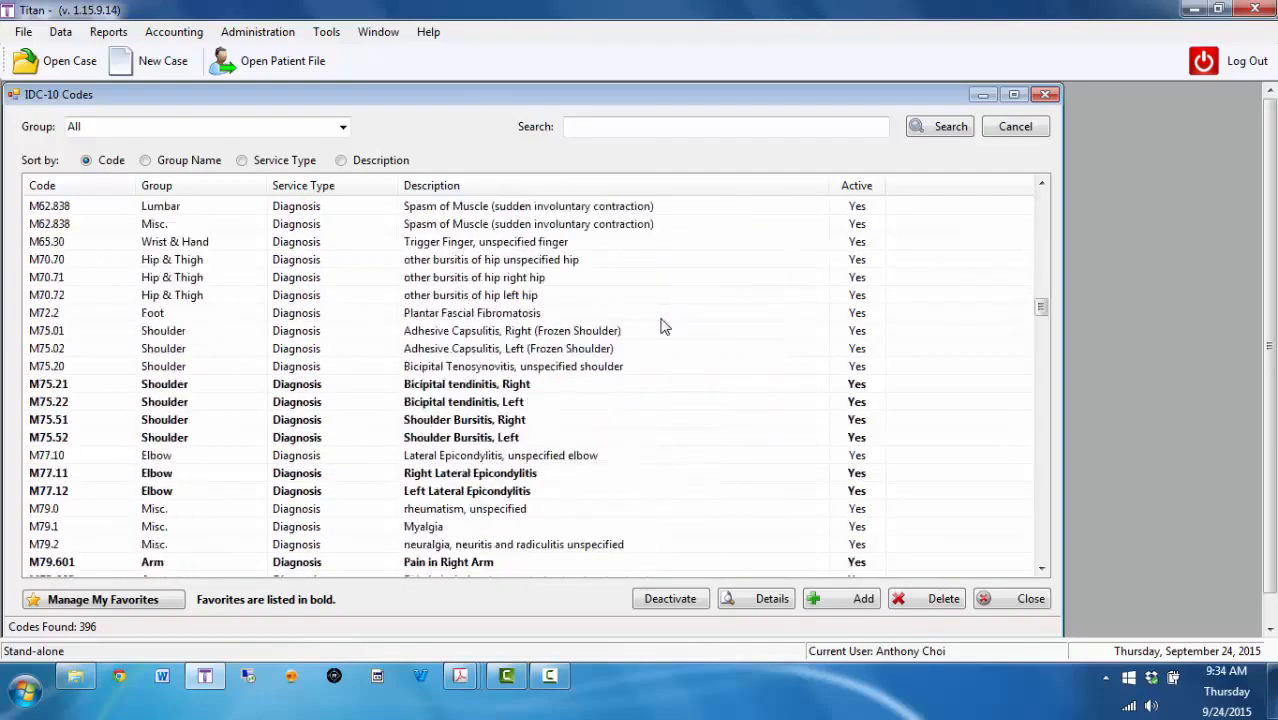
scroll(663, 324, "down", 20)
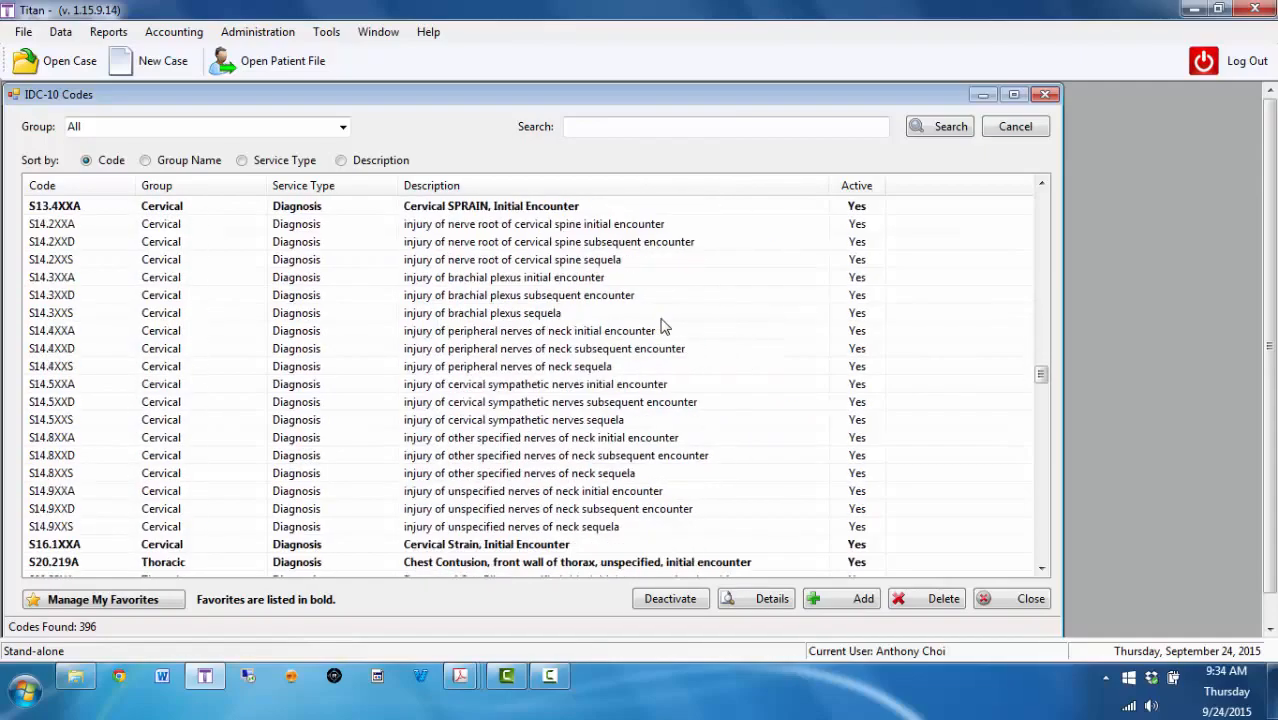
scroll(660, 325, "down", 20)
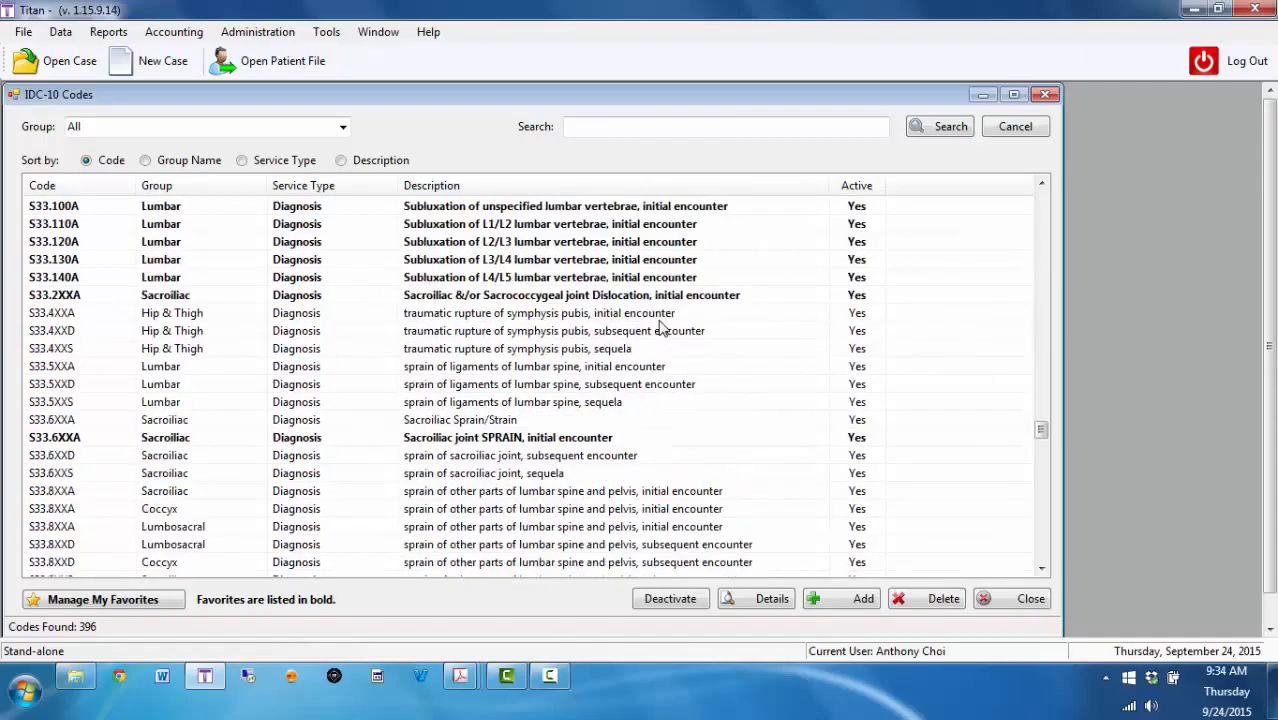
scroll(655, 335, "down", 20)
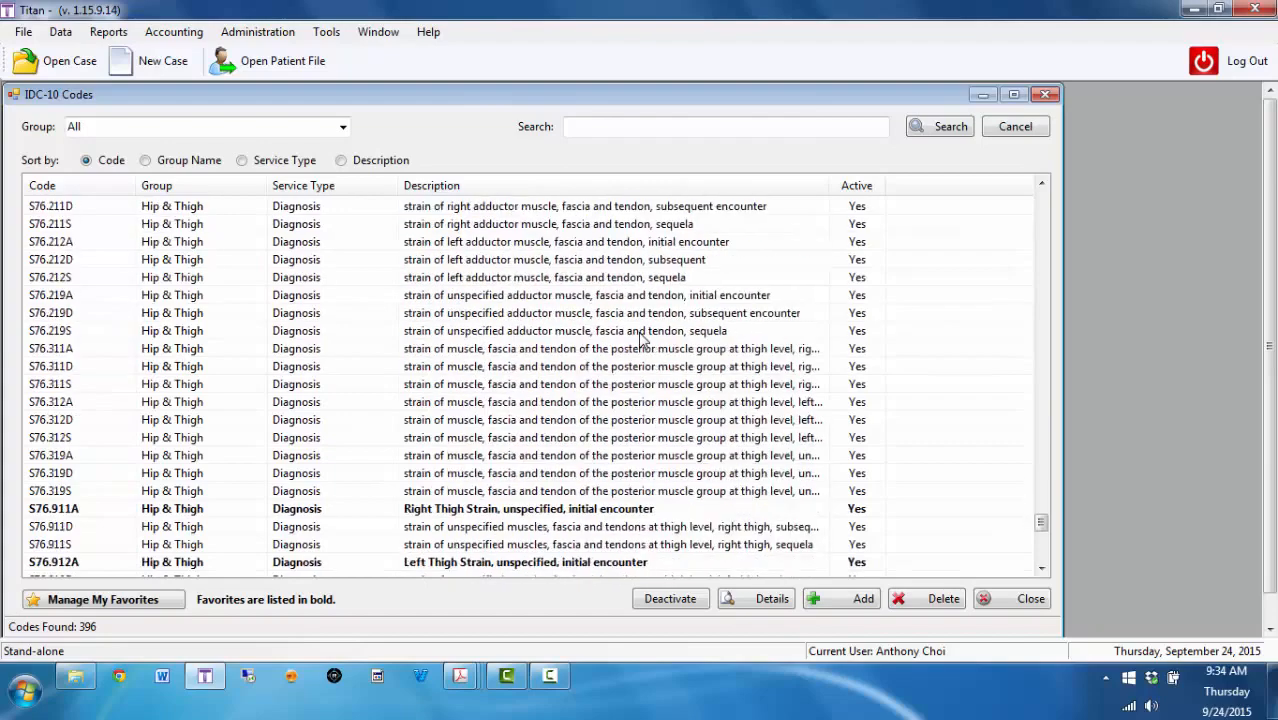
scroll(635, 345, "down", 6)
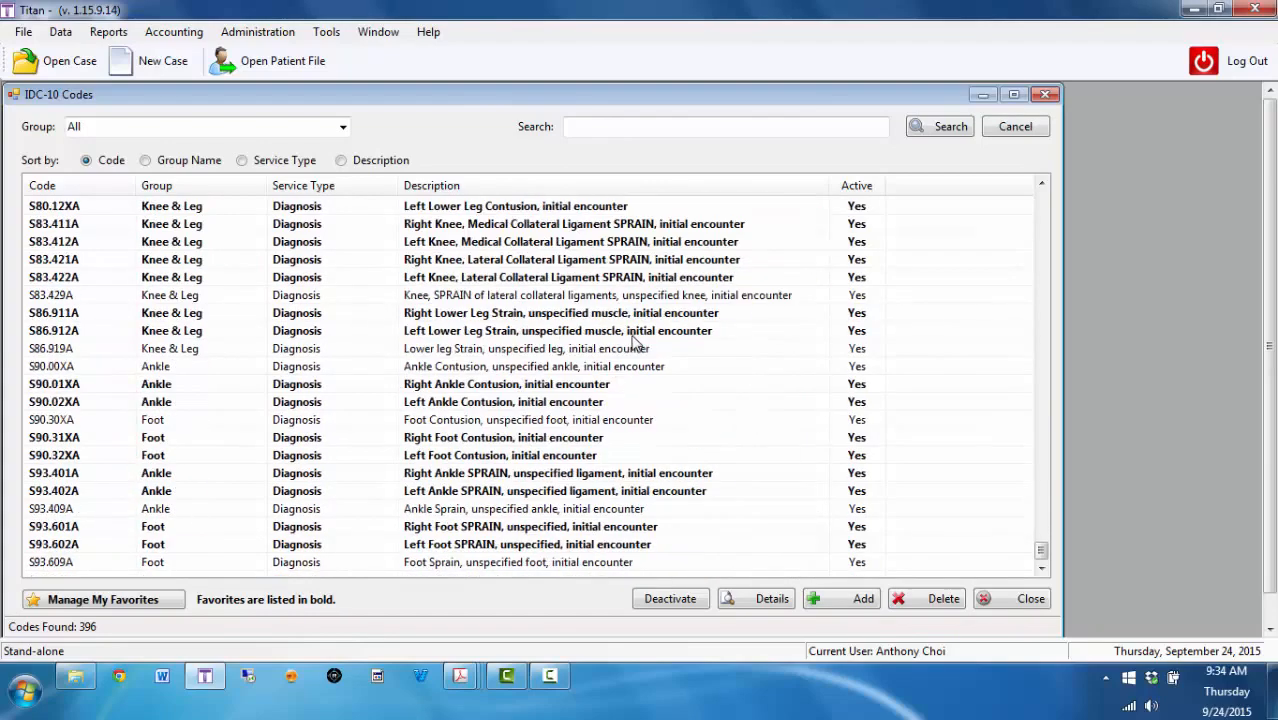
scroll(615, 355, "up", 9)
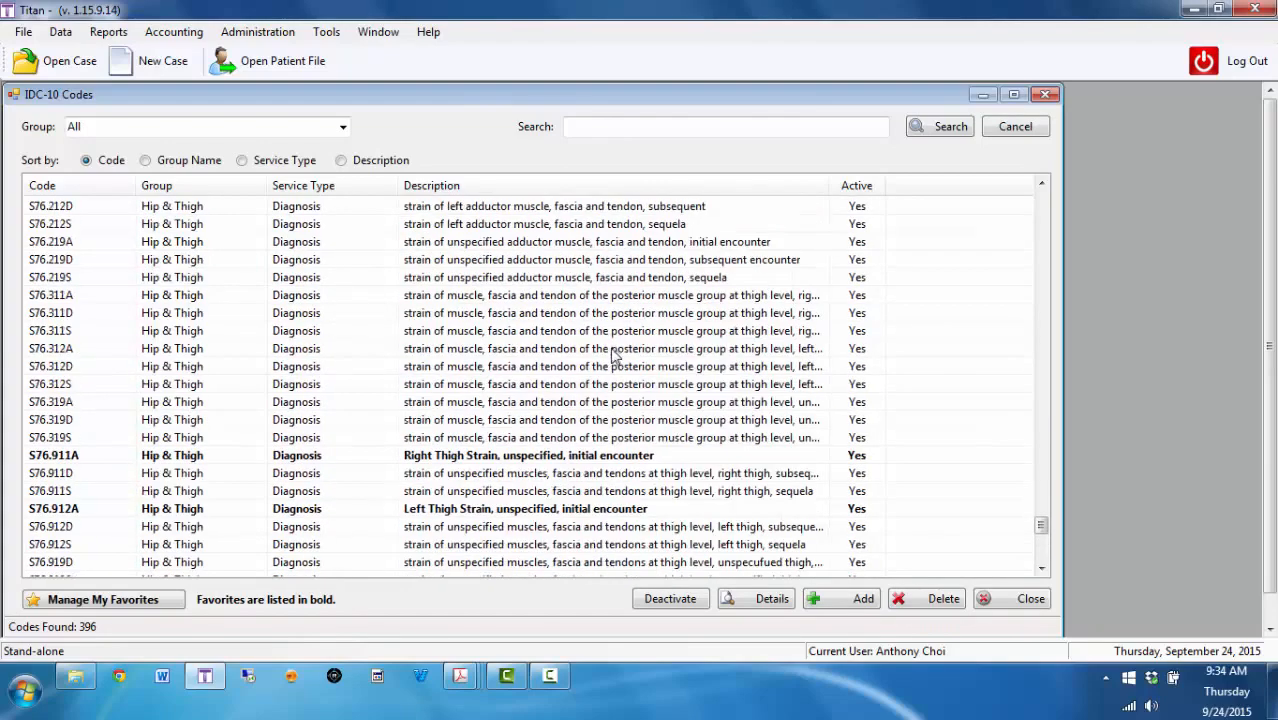
- Try out a new ICD-10 code entry with code group Cervical, ICD-9 847 - Cervical Sprain/Strain and Favorite enabled, and cancel it
left_click(838, 600)
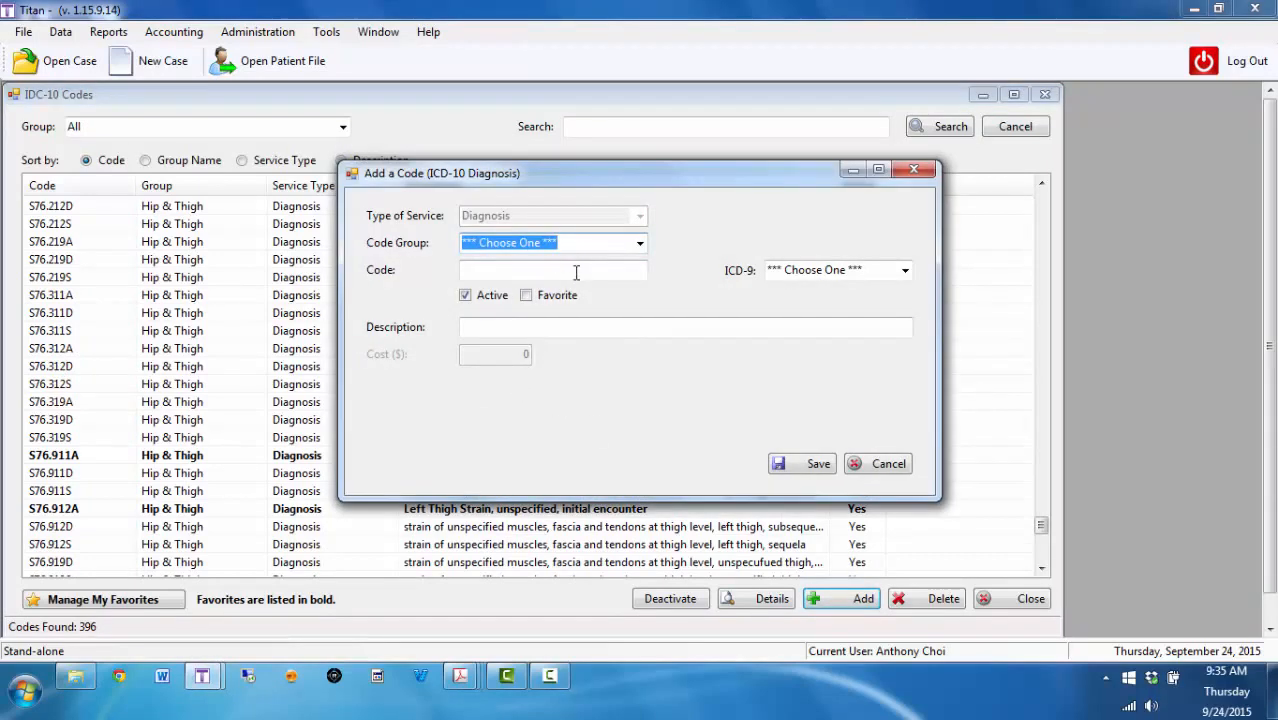
left_click(639, 245)
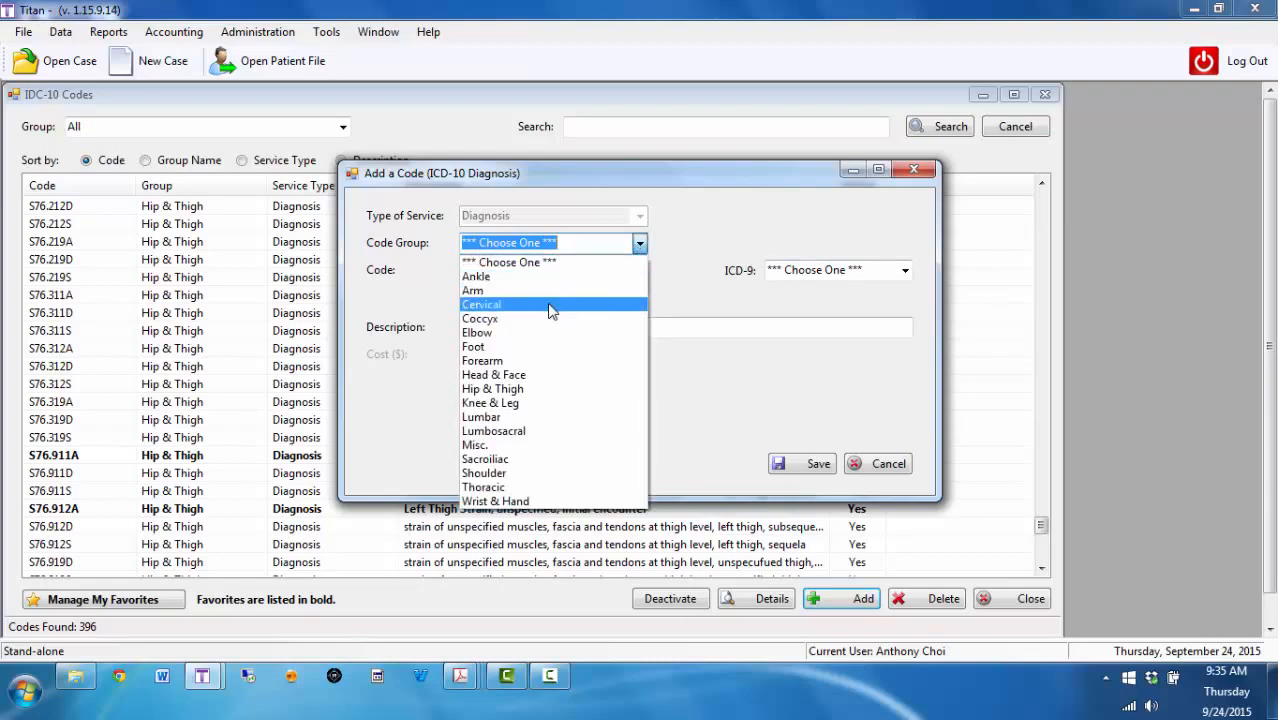
left_click(550, 305)
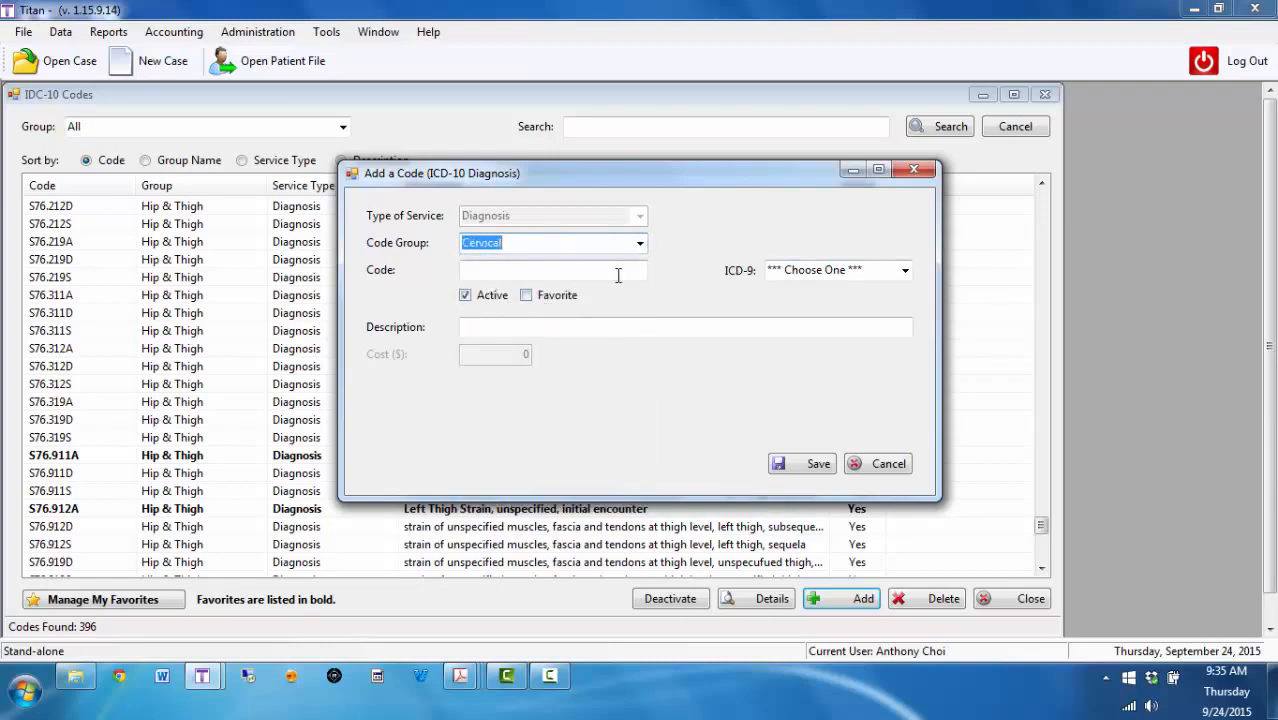
left_click(905, 272)
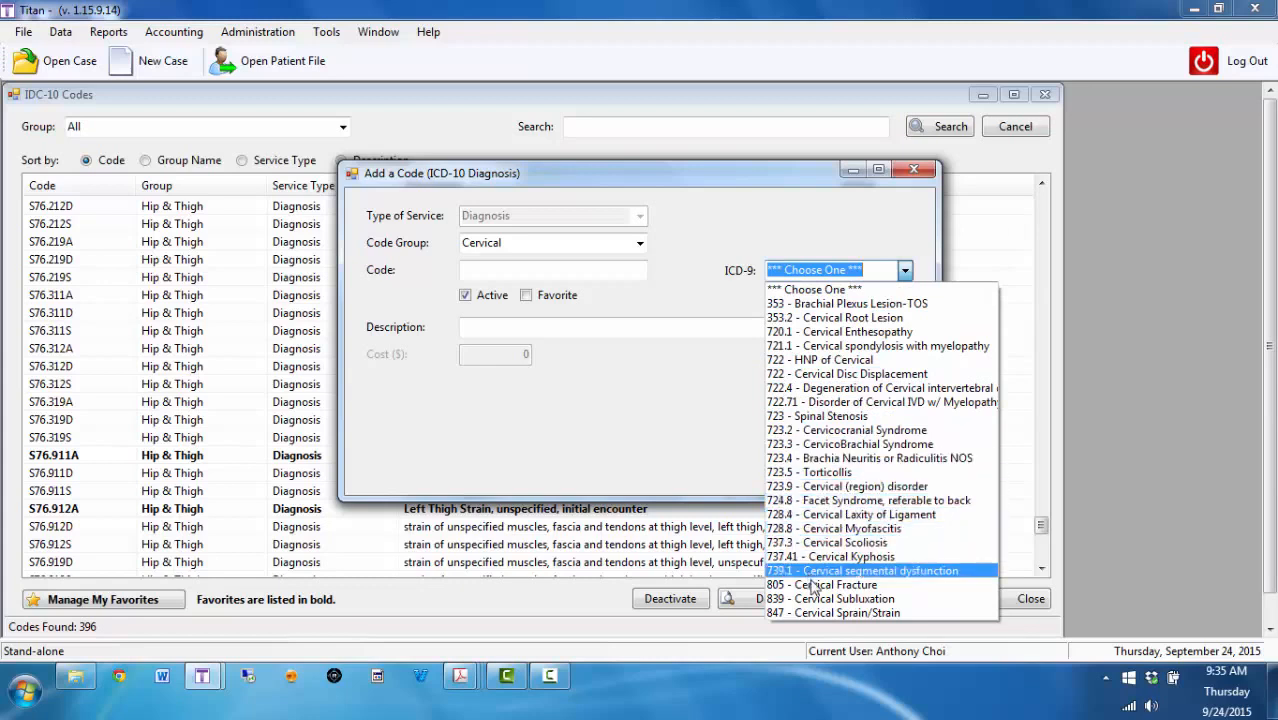
left_click(833, 612)
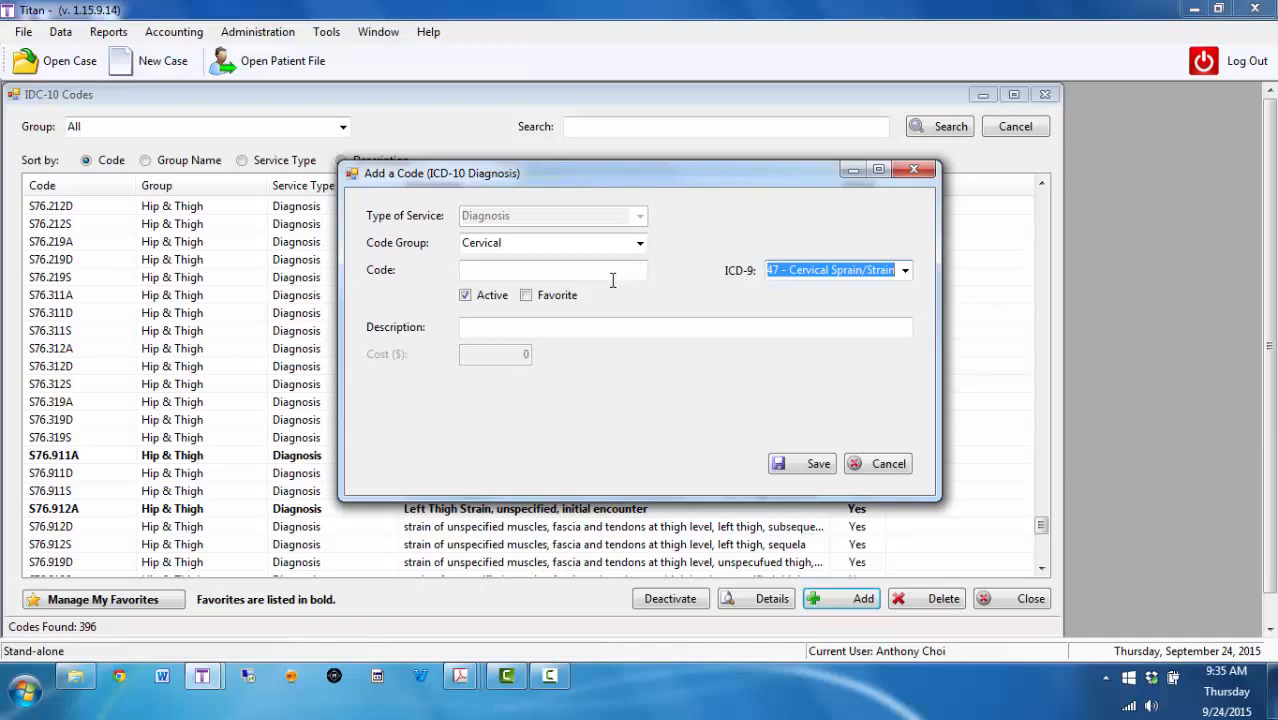
left_click(527, 296)
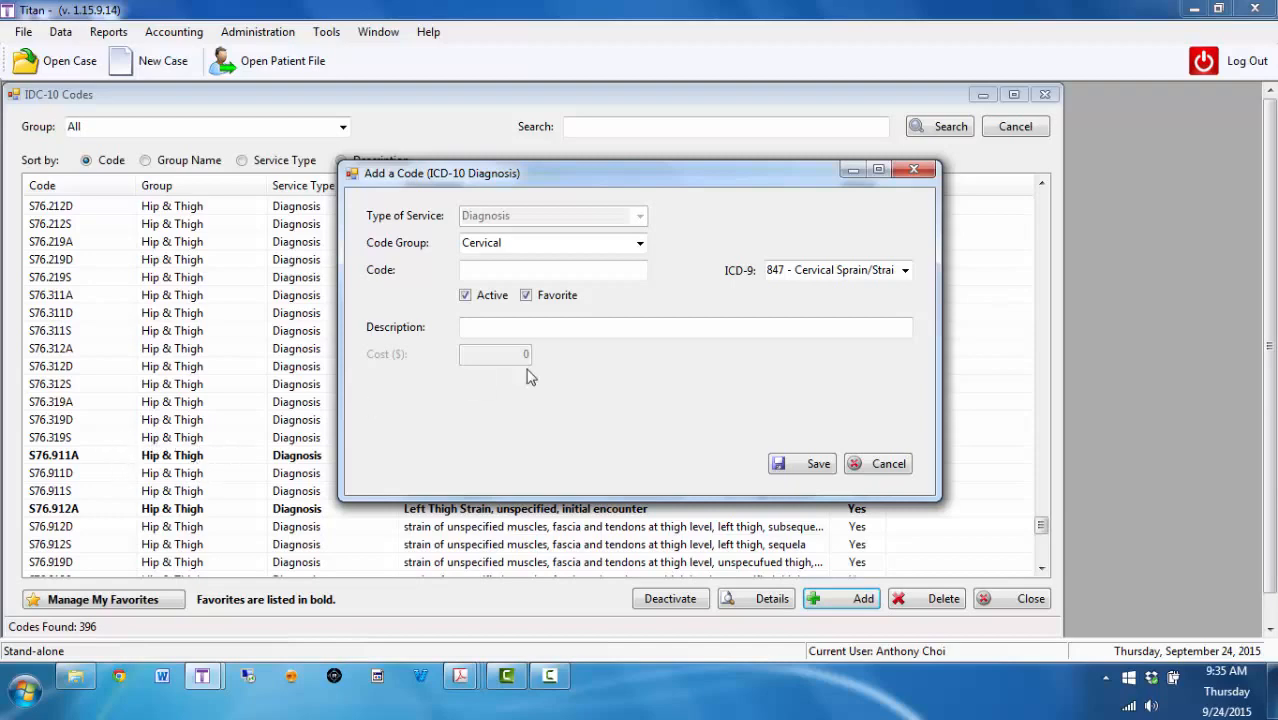
left_click(866, 464)
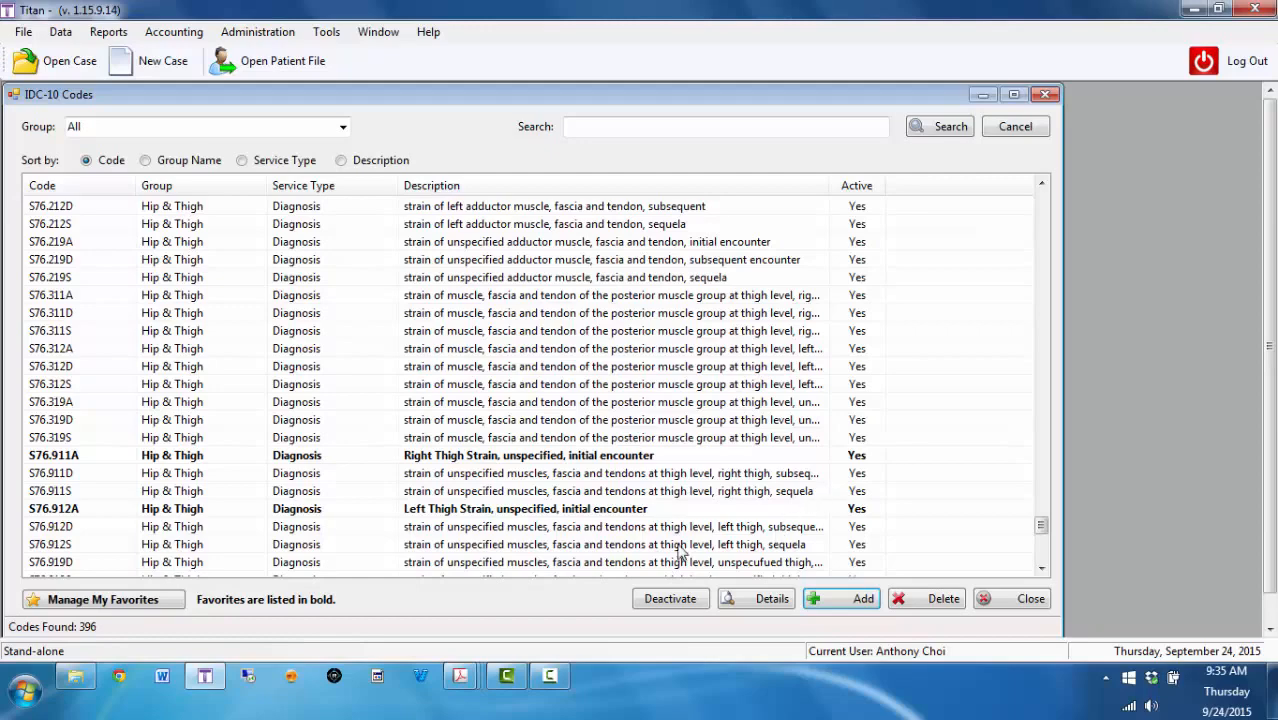
- Open the favorites manager for the ICD-10 codes and try selecting and deselecting the available code G54.3
left_click(133, 599)
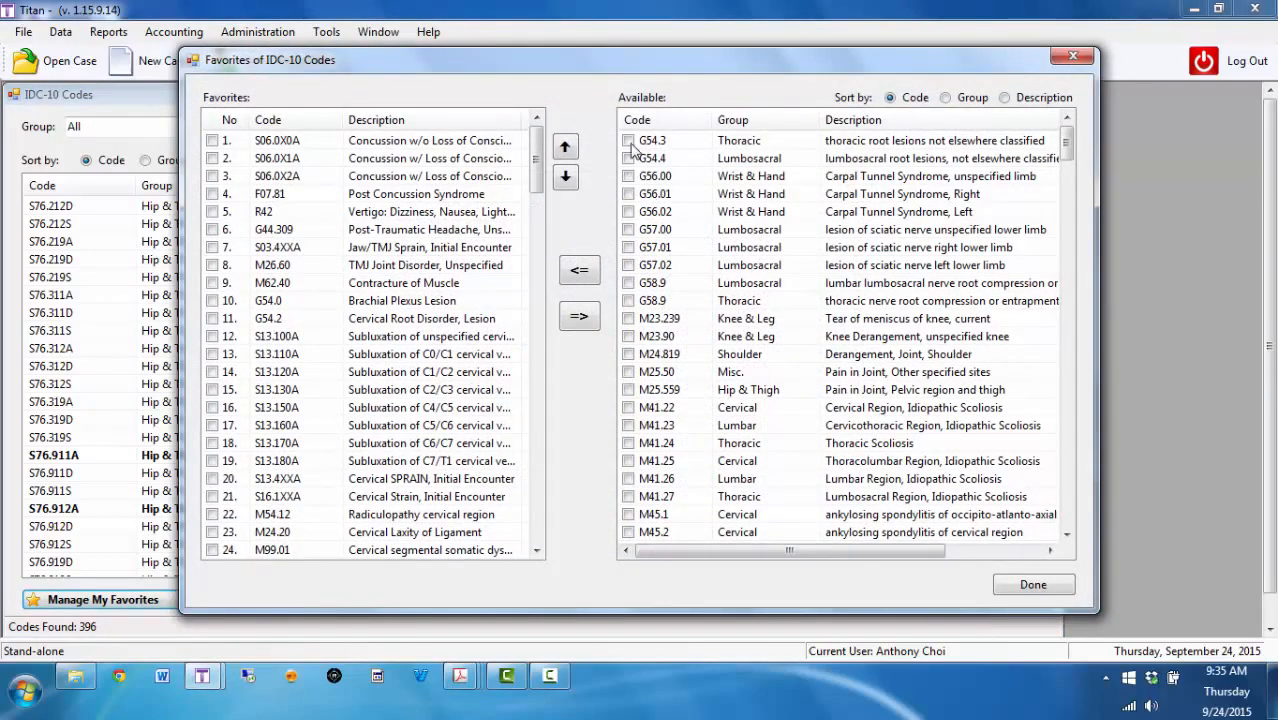
left_click(628, 141)
left_click(628, 141)
- Switch to Intake Form-ICD 10_TITAN_NO HEADER_092115.pdf in Adobe Acrobat Pro and look through the patient, history and exam sections on pages 1 to 4
left_click(464, 688)
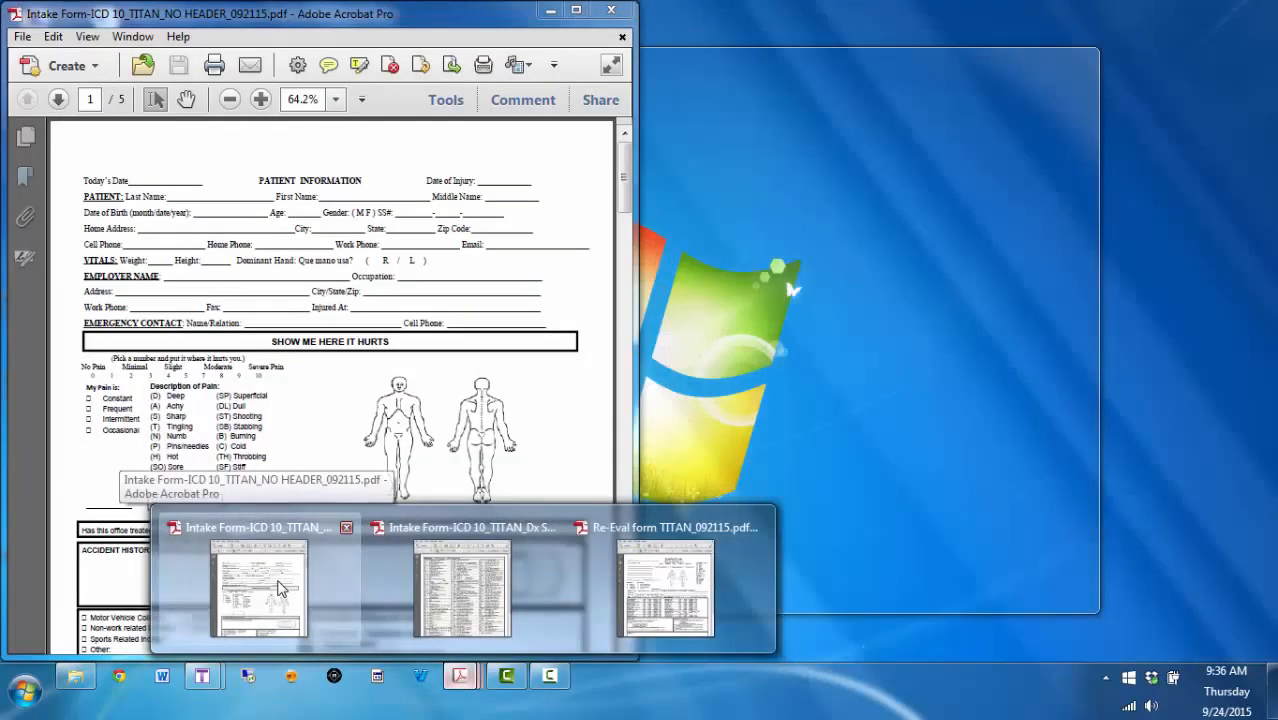
left_click(258, 580)
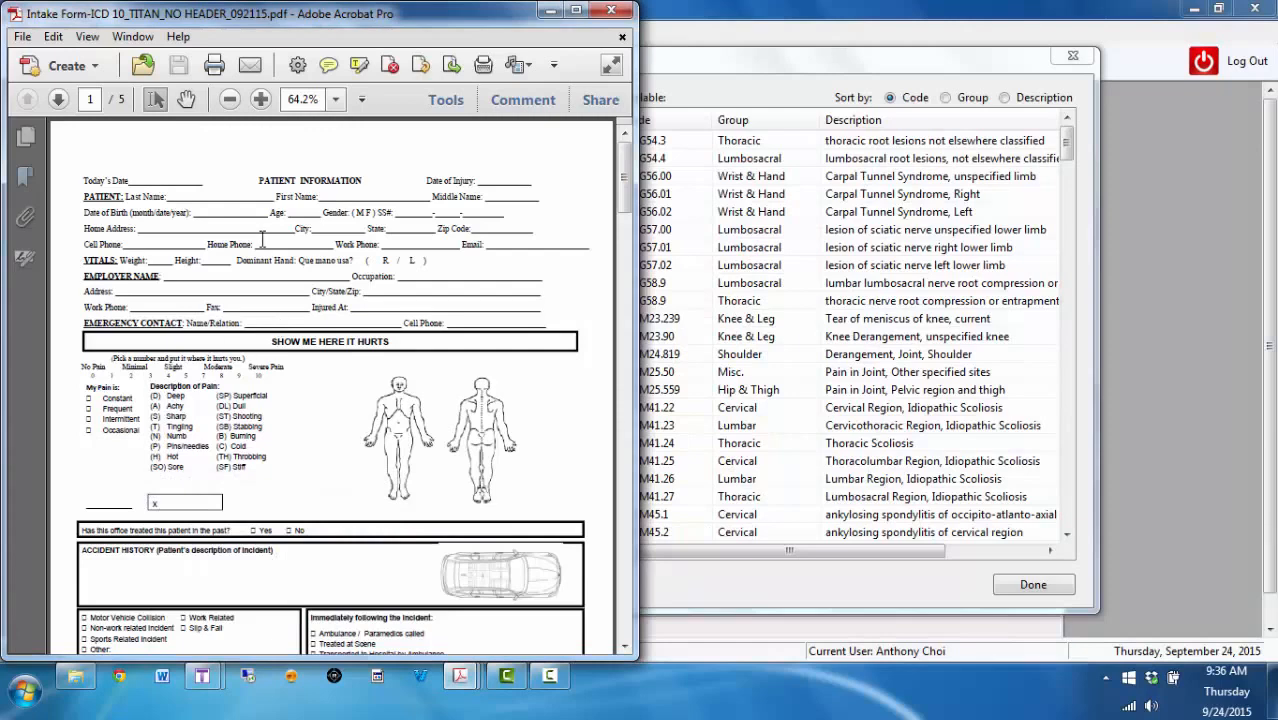
scroll(262, 240, "down", 10)
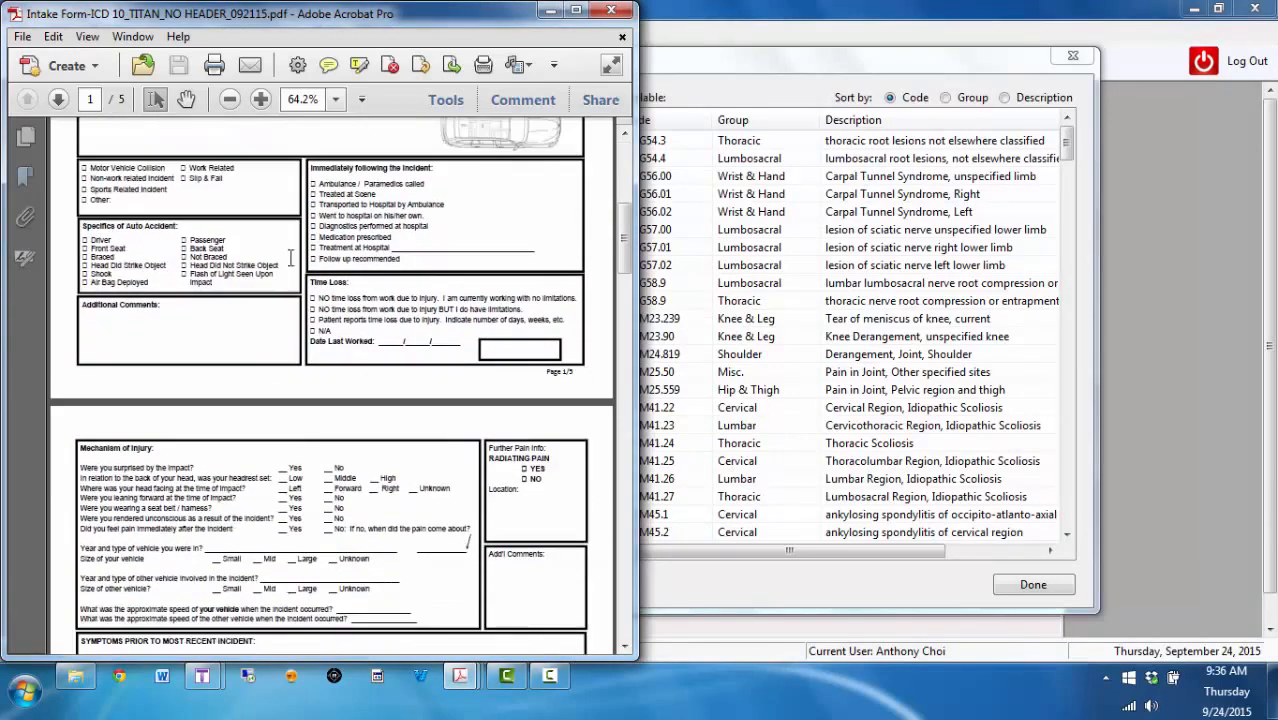
scroll(292, 262, "down", 4)
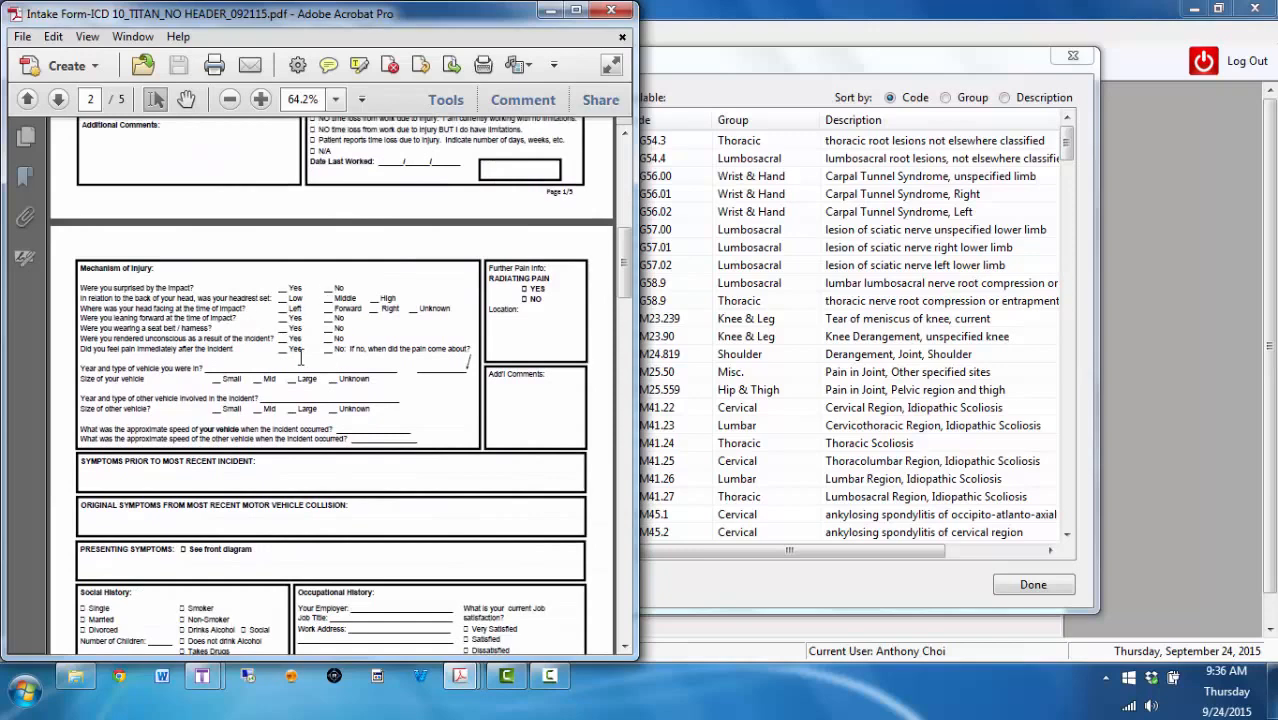
scroll(400, 360, "down", 4)
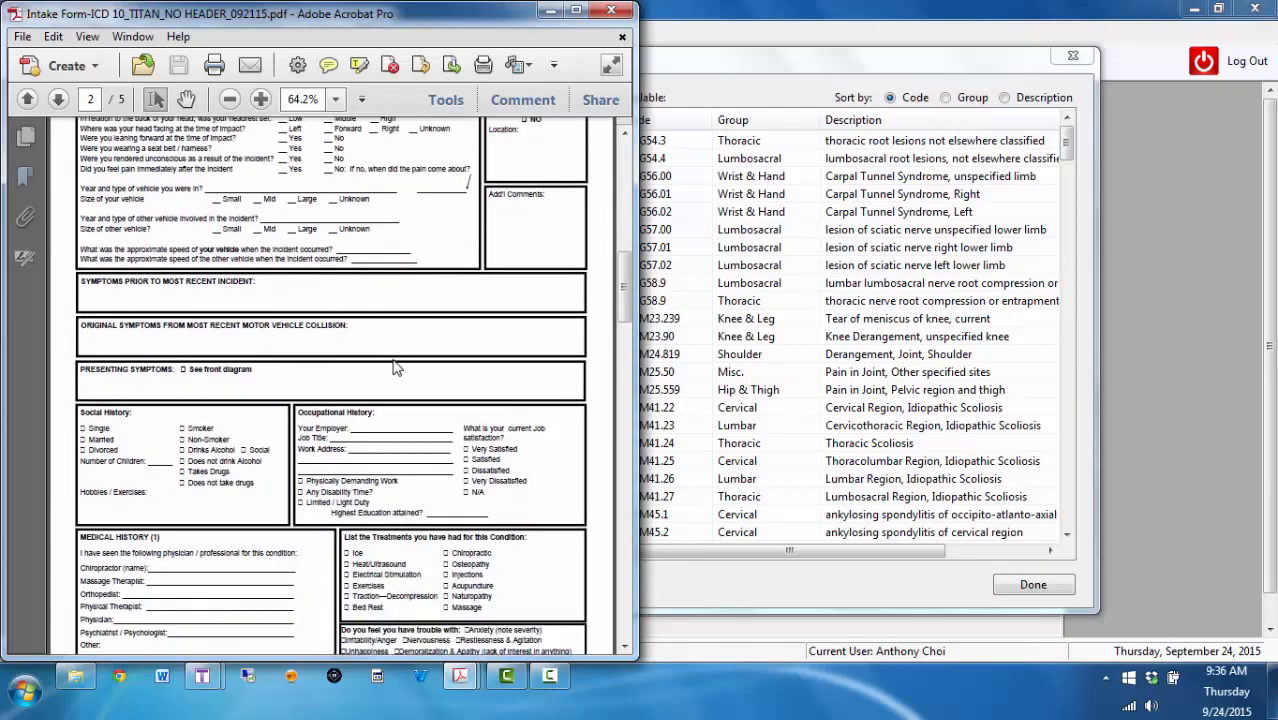
scroll(395, 368, "down", 4)
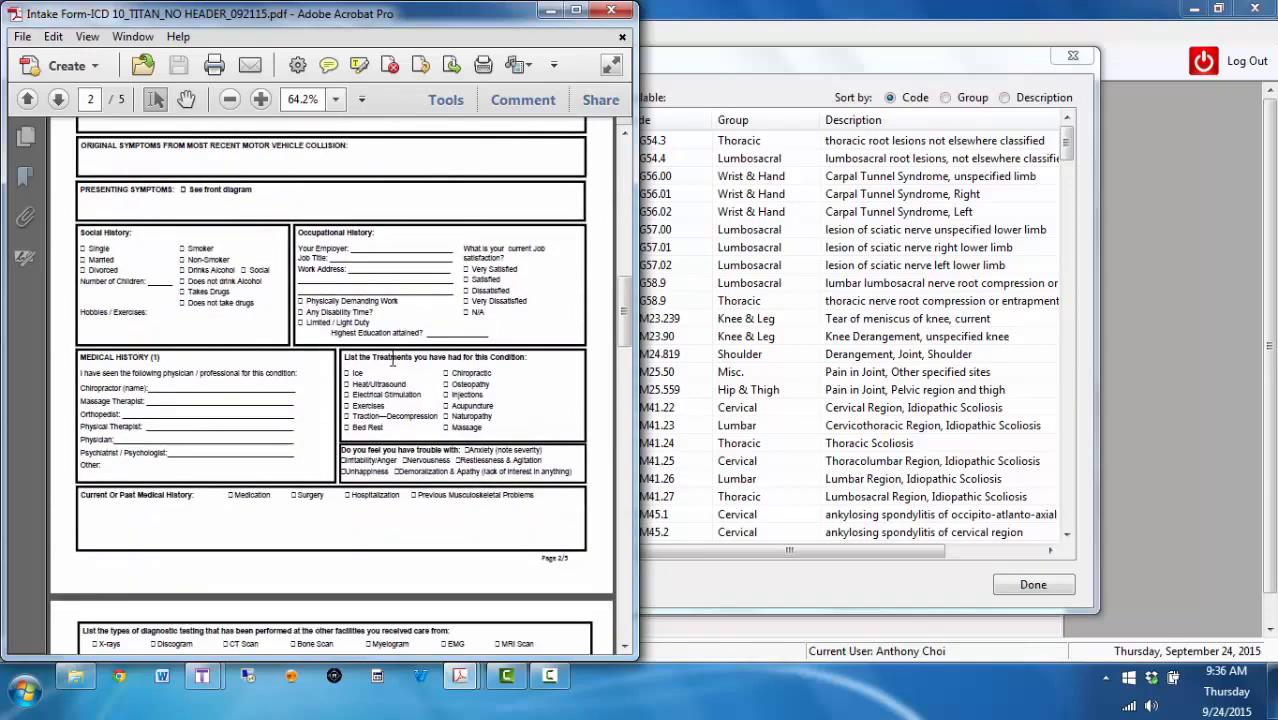
scroll(393, 362, "down", 20)
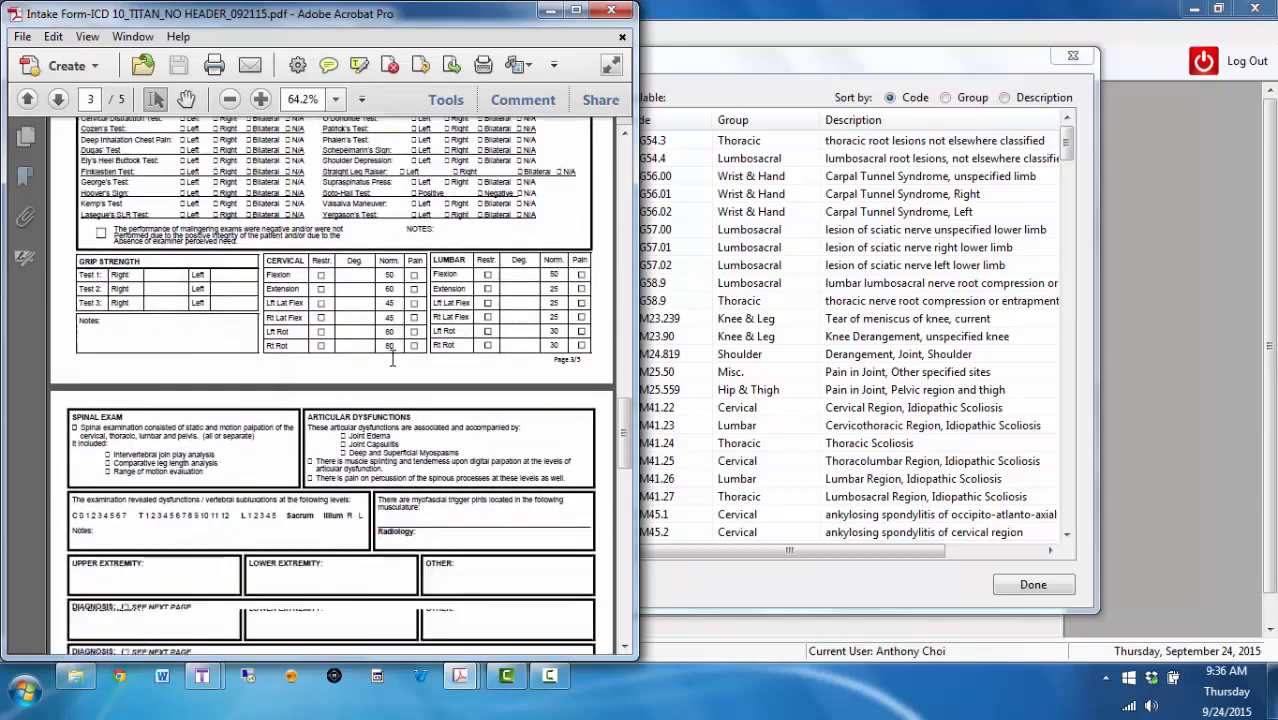
scroll(393, 362, "down", 9)
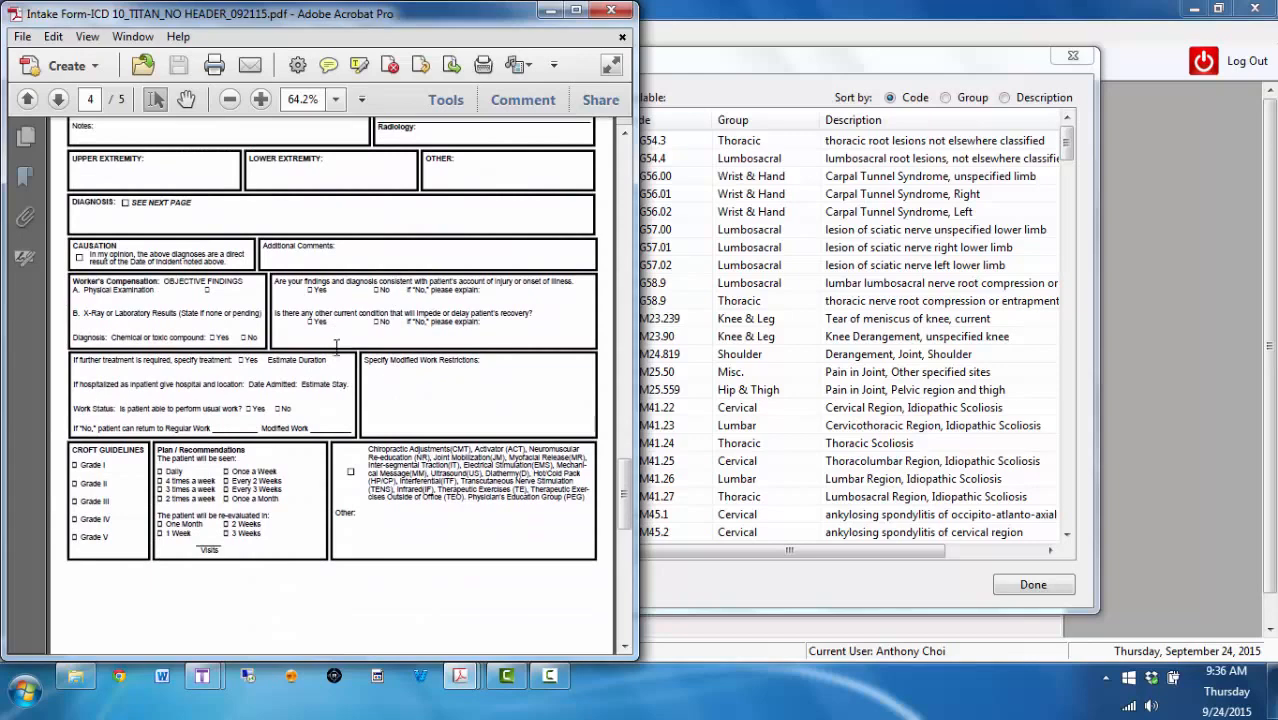
scroll(334, 360, "up", 1)
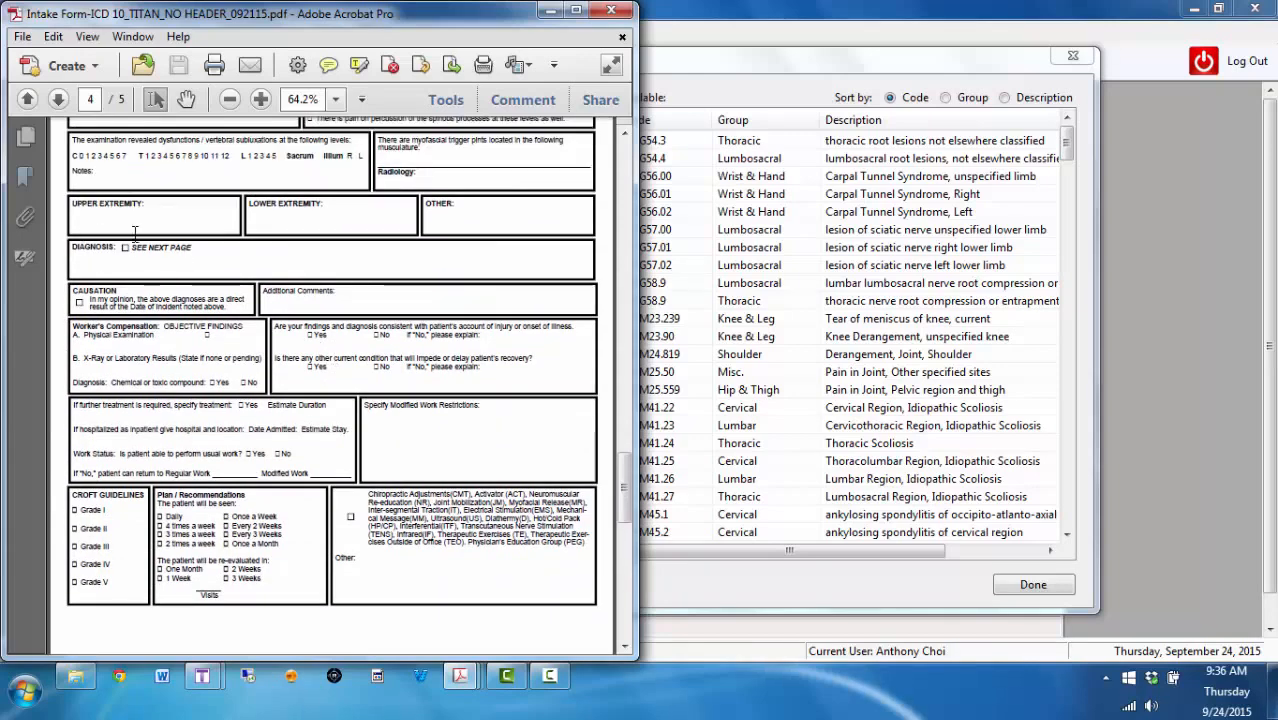
- Maximize the intake form and examine it from the Diagnosis box on page 4 to the diagnosis table on page 5
left_click(575, 10)
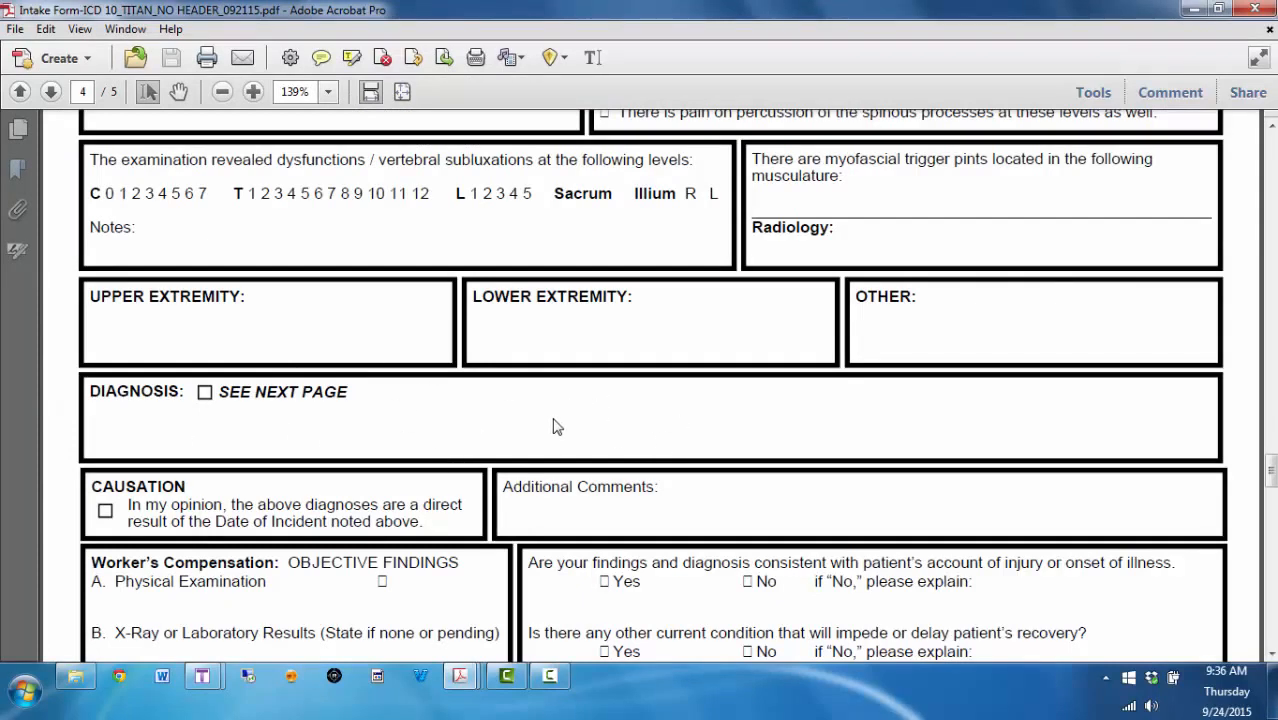
scroll(555, 426, "down", 3)
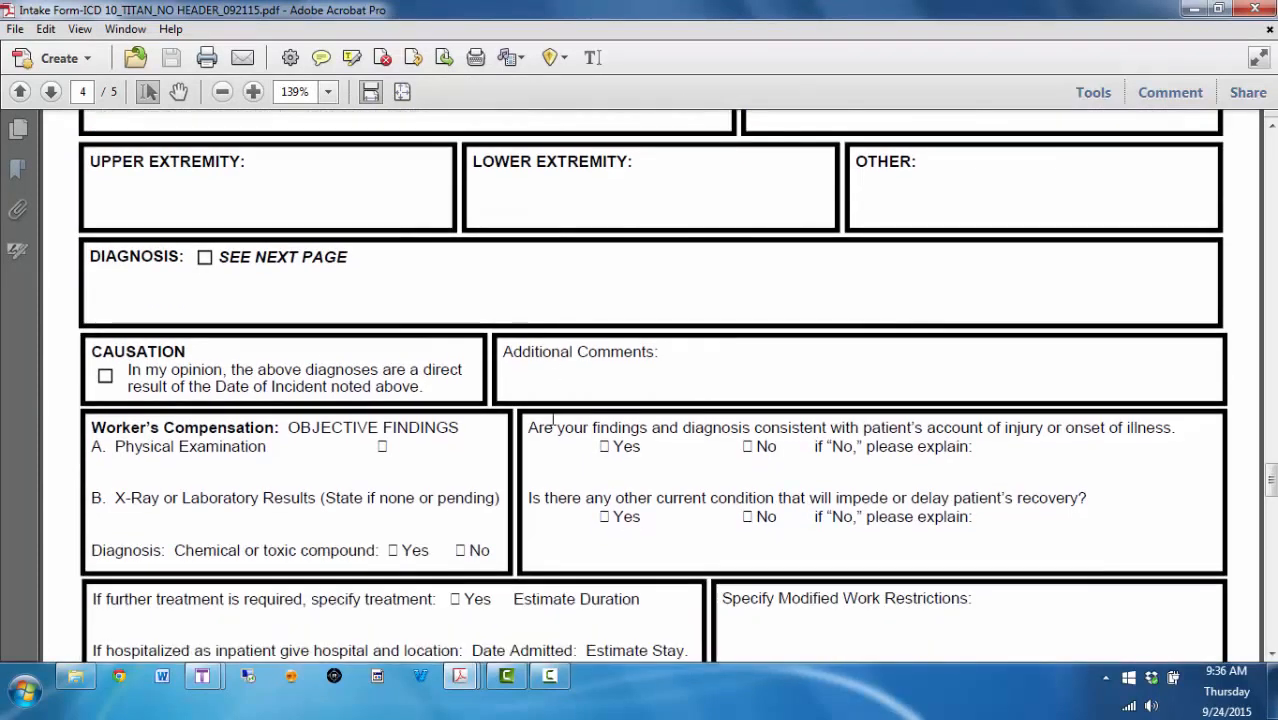
scroll(555, 424, "down", 15)
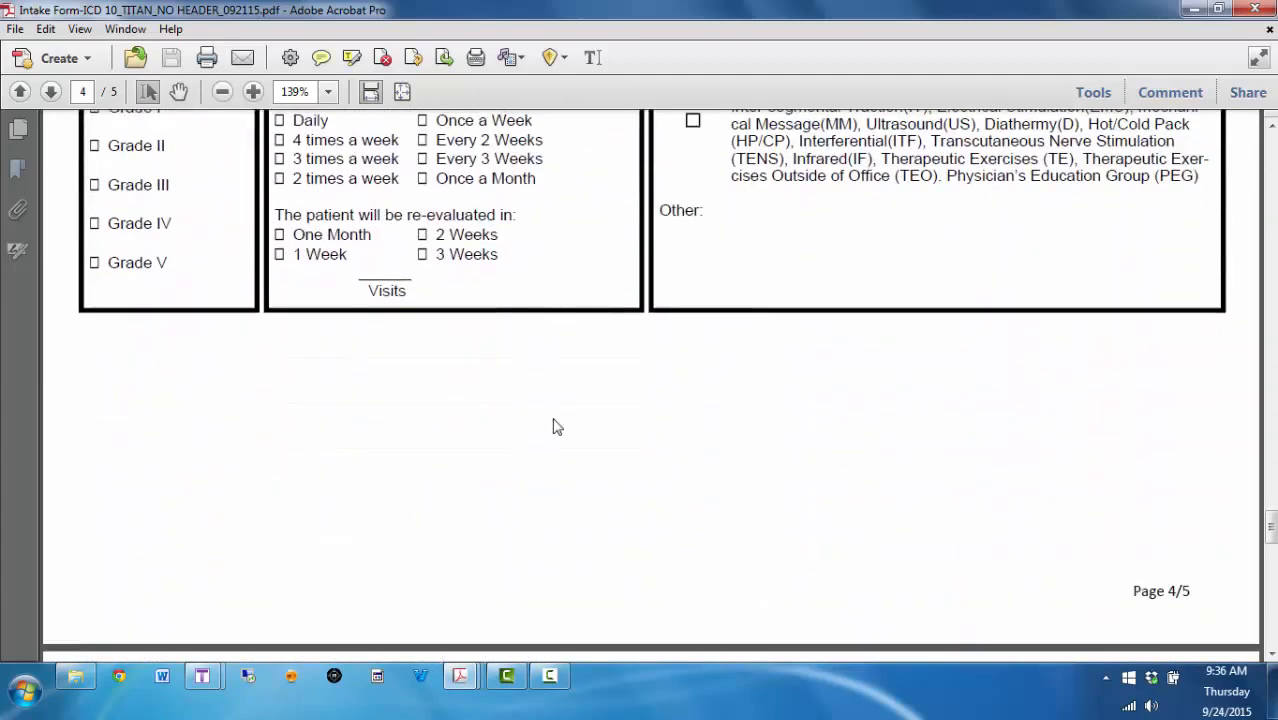
scroll(555, 426, "down", 14)
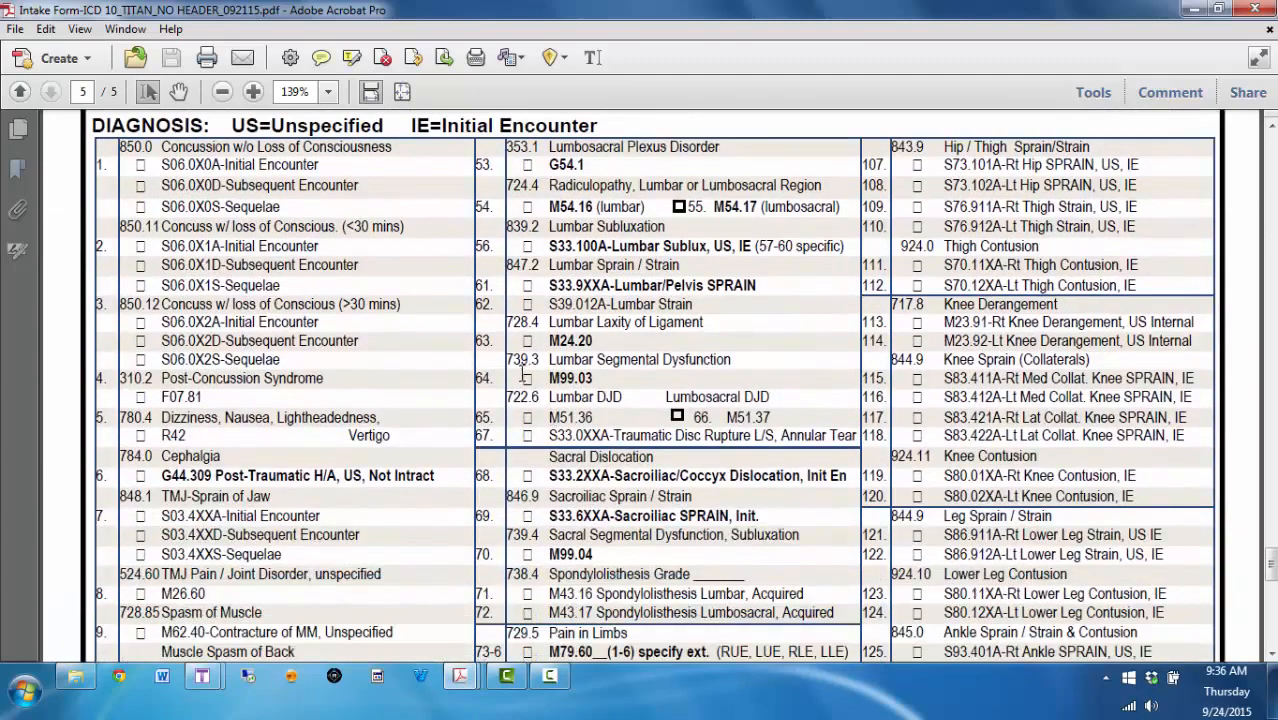
- Set the zoom to 75% and survey the layout and numbering of the whole diagnosis table on page 5
left_click(328, 92)
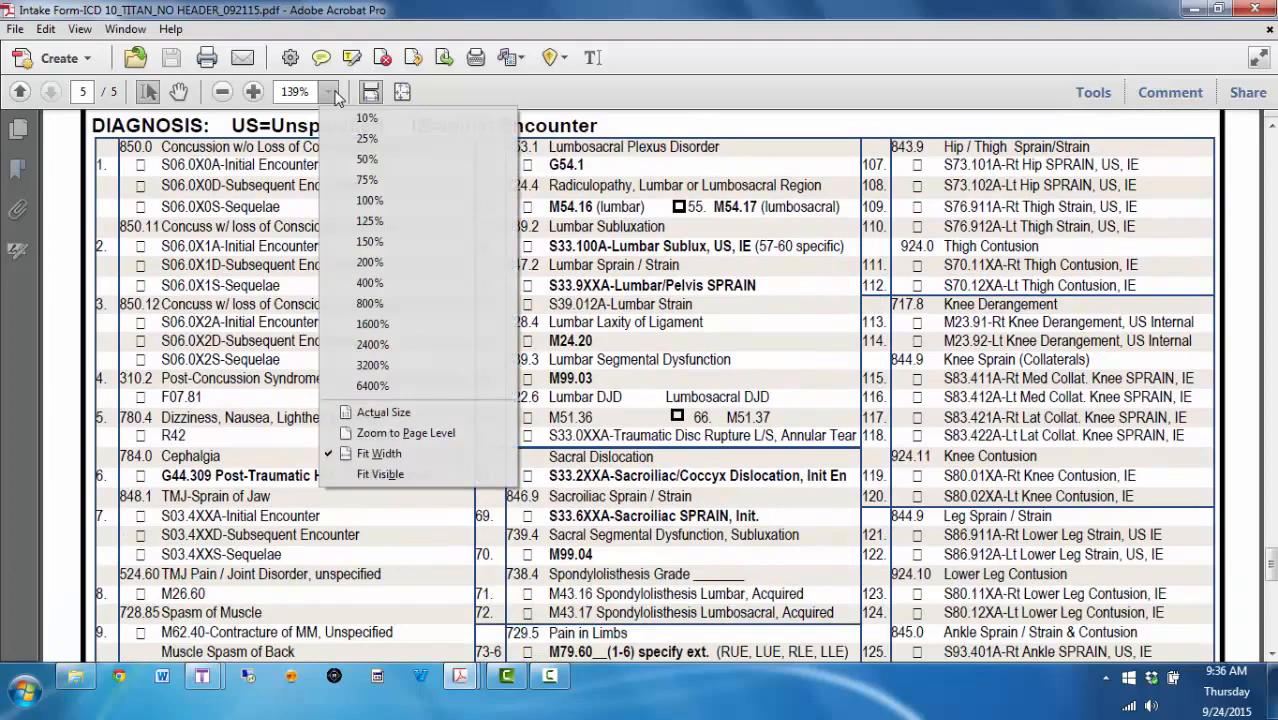
left_click(367, 179)
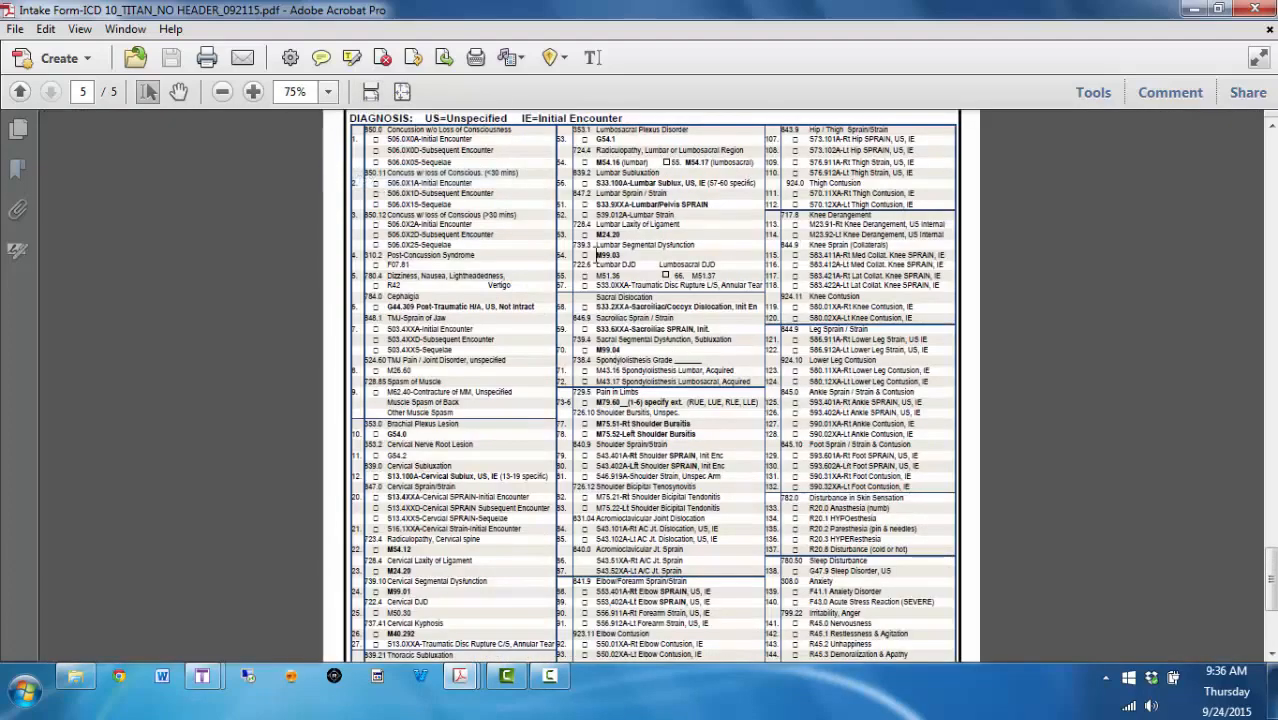
scroll(640, 273, "down", 2)
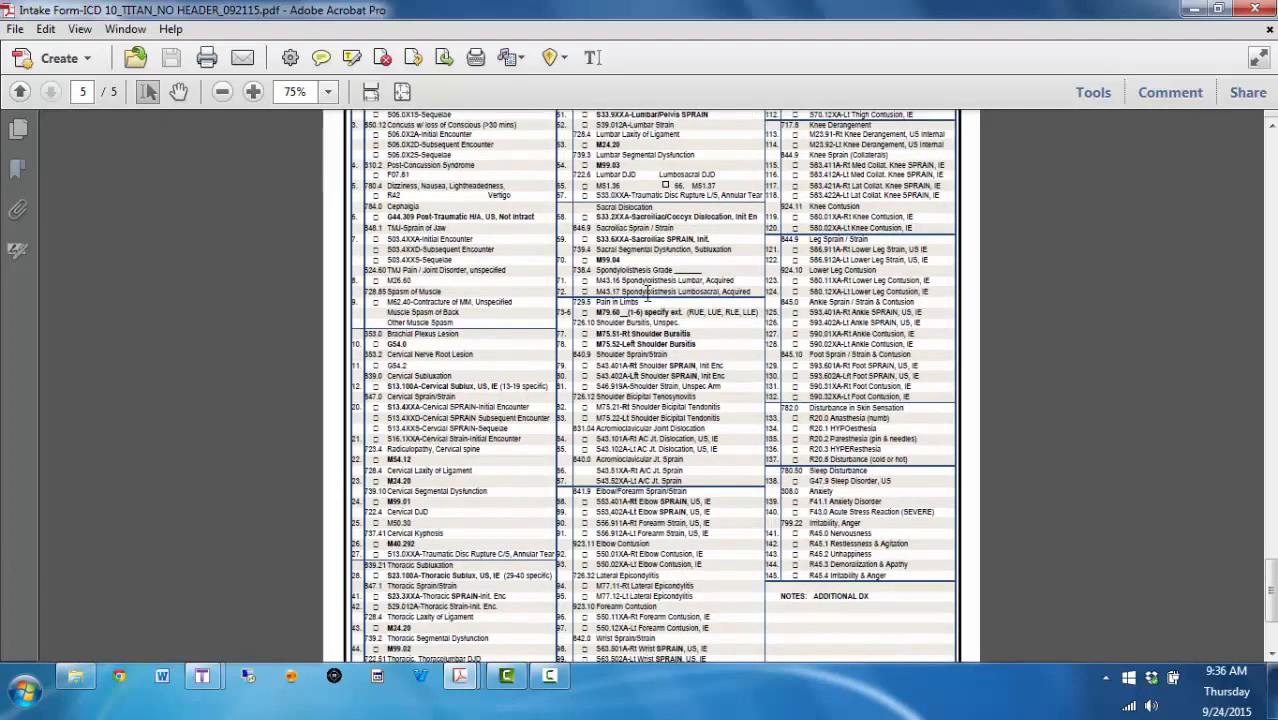
scroll(647, 295, "down", 2)
scroll(630, 438, "up", 5)
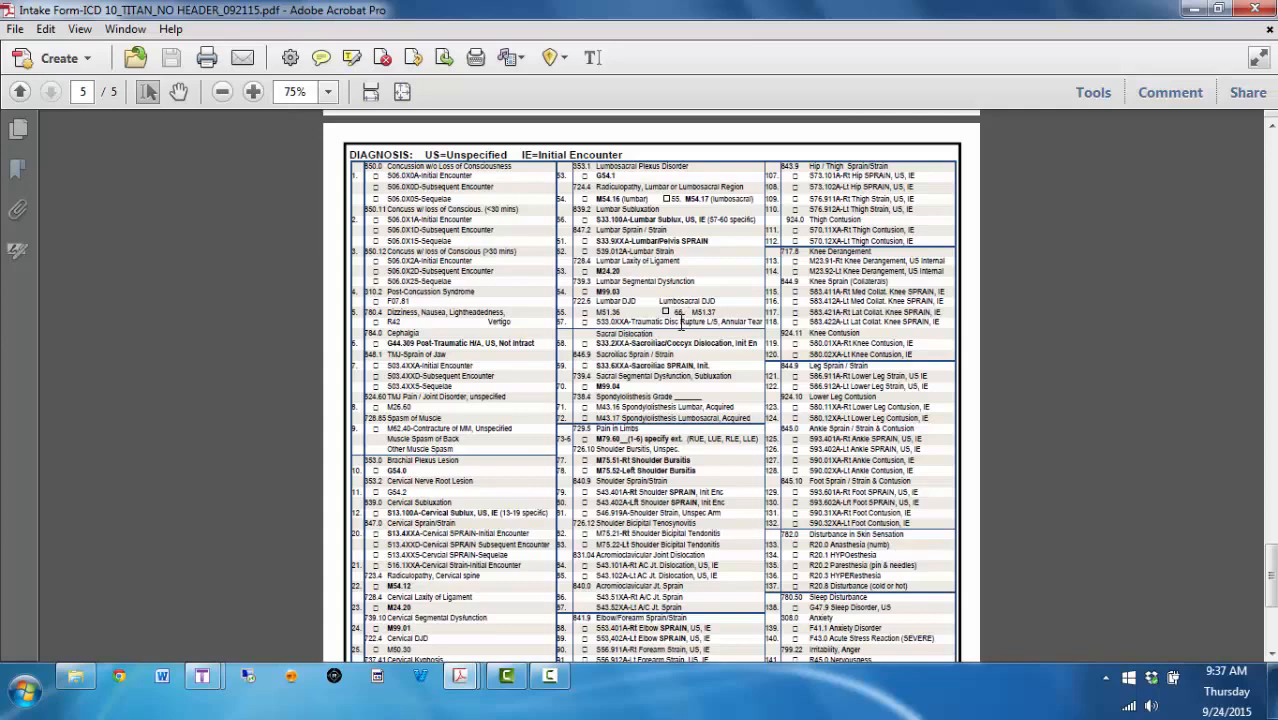
scroll(653, 337, "down", 2)
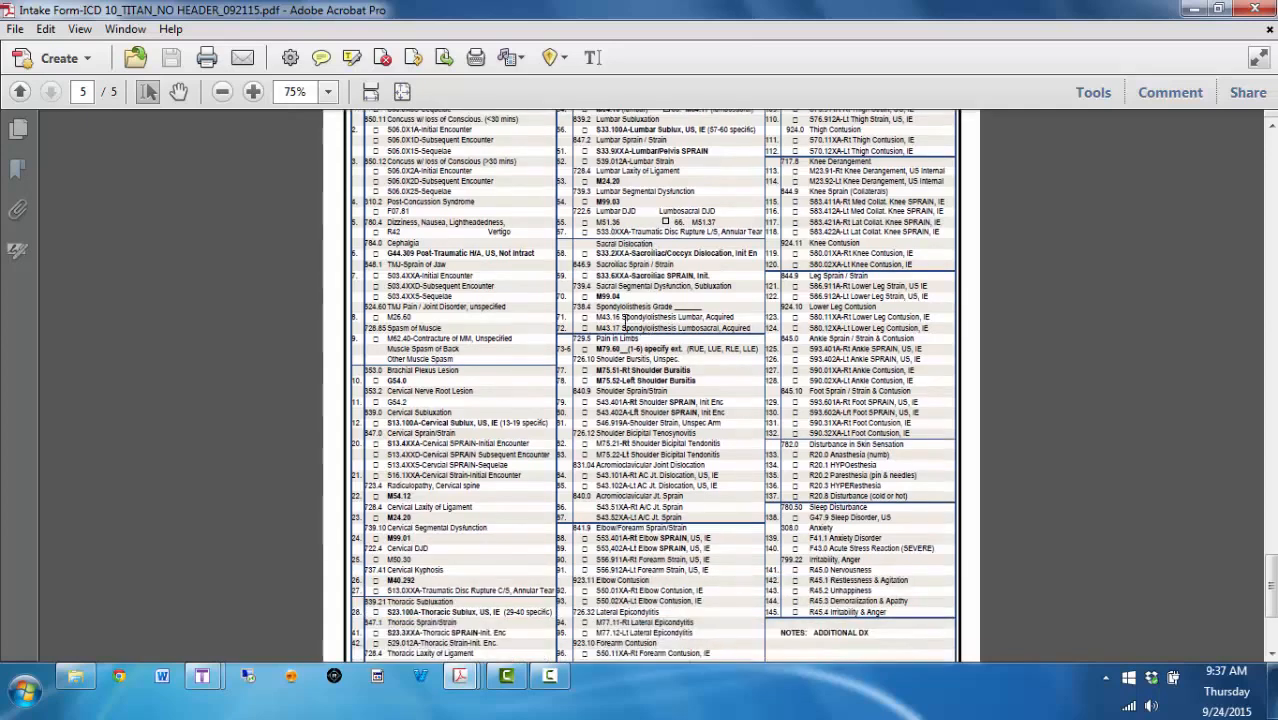
scroll(598, 356, "up", 3)
scroll(558, 330, "down", 1)
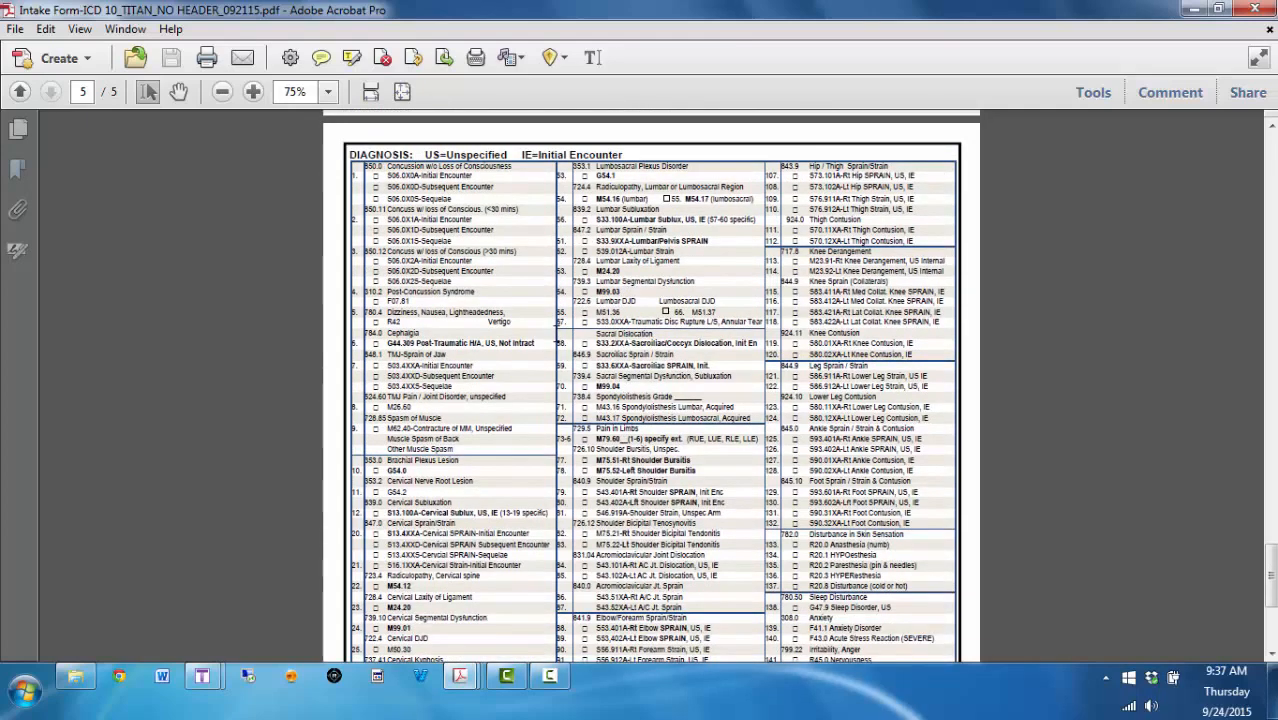
scroll(596, 330, "down", 5)
scroll(590, 348, "down", 2)
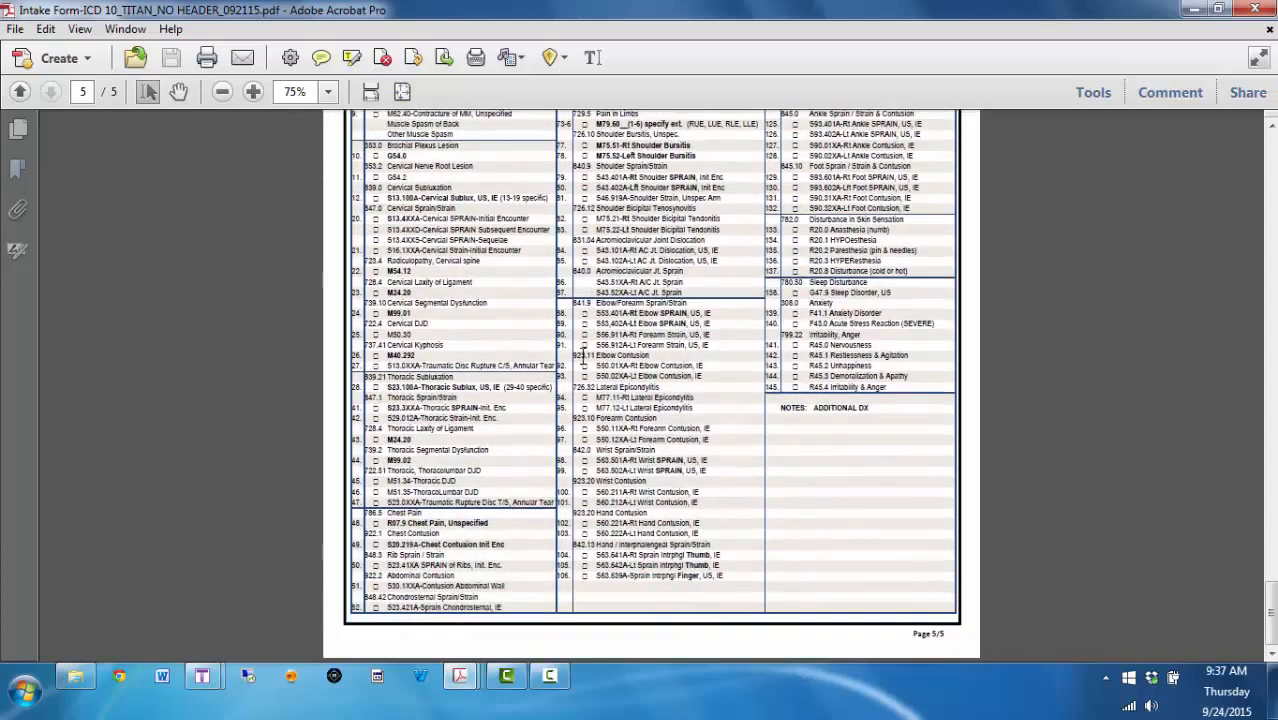
scroll(582, 360, "up", 7)
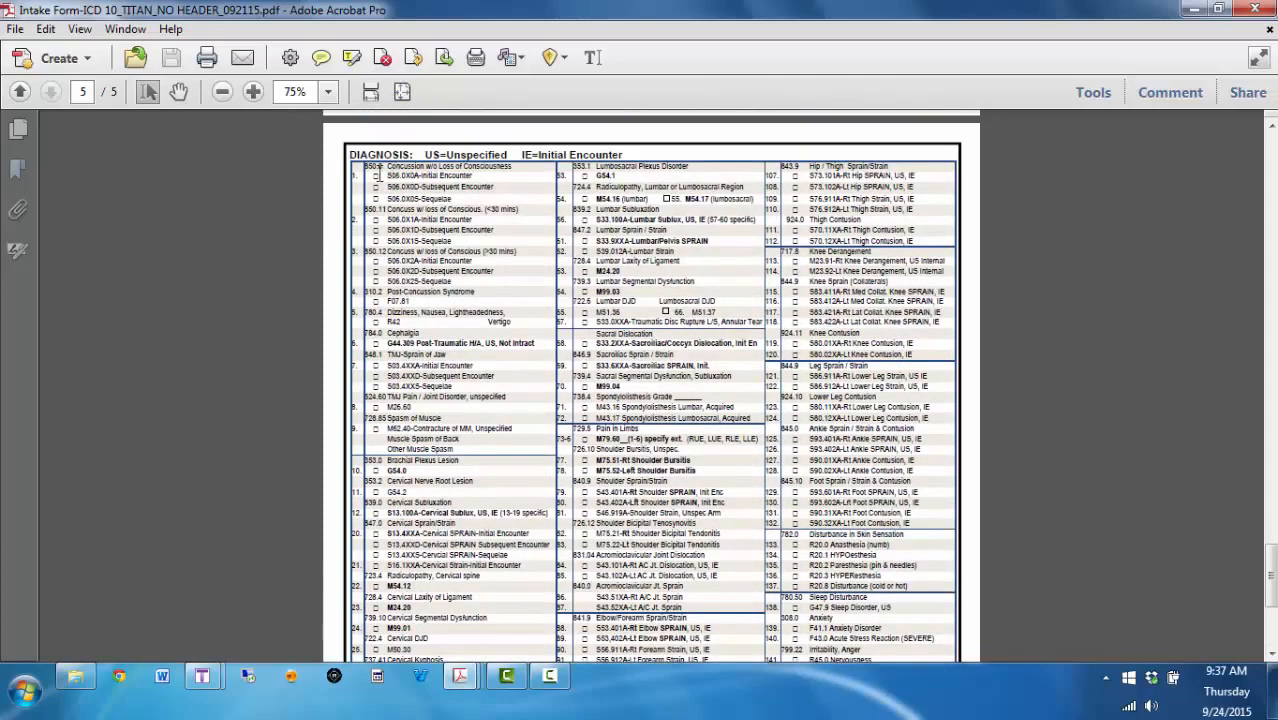
- Set the zoom to 150% and read the table's ICD-9 headings with their matching ICD-10 codes down to the page's end
left_click(327, 91)
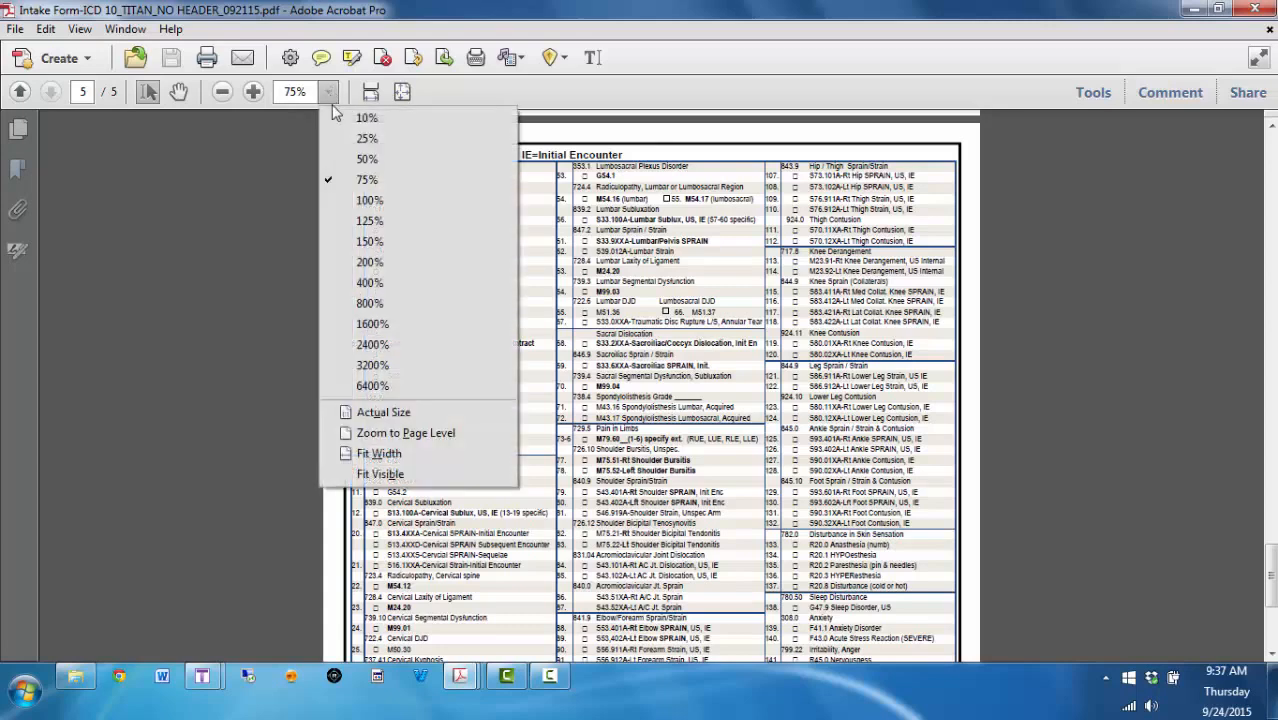
left_click(370, 241)
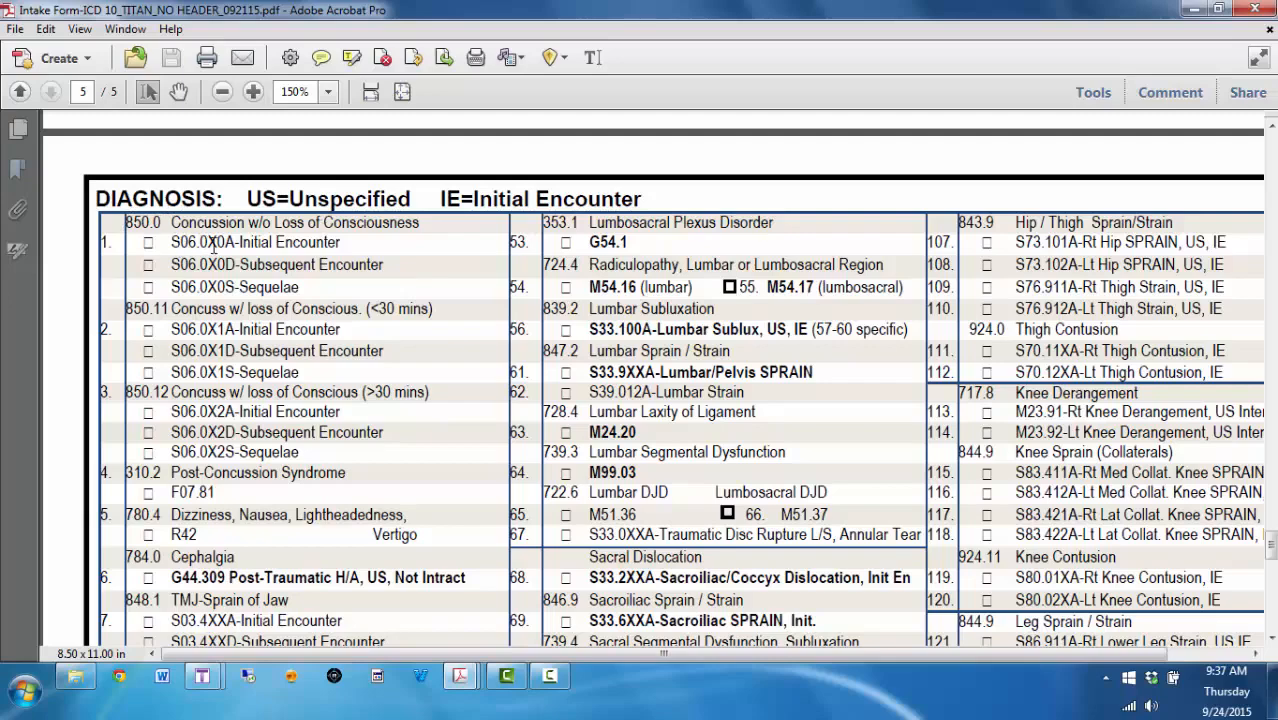
scroll(250, 375, "down", 10)
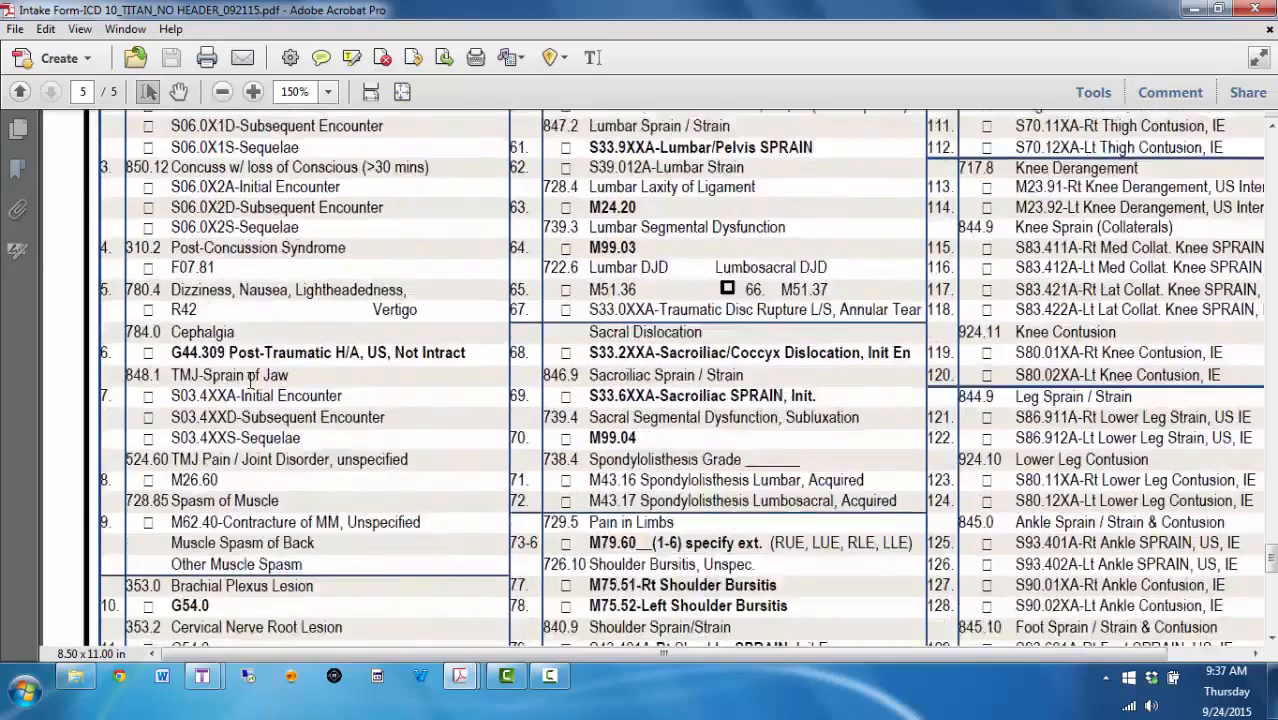
scroll(222, 330, "down", 2)
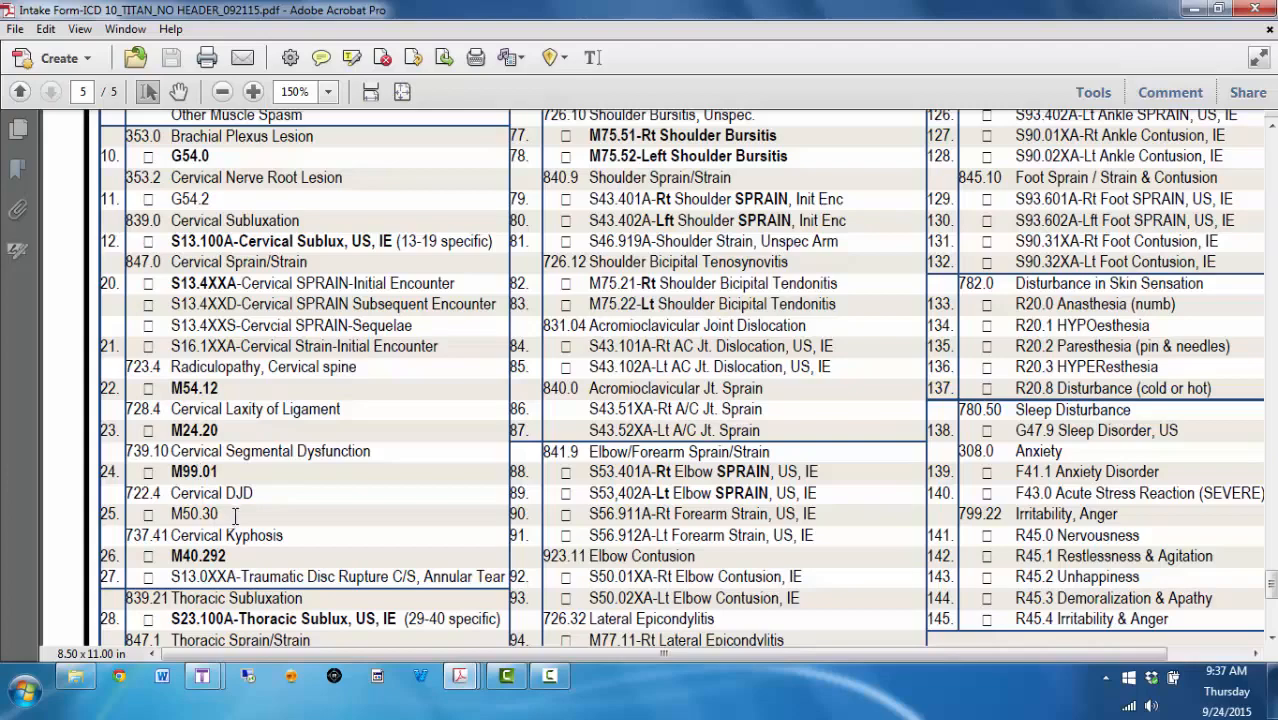
scroll(226, 418, "down", 5)
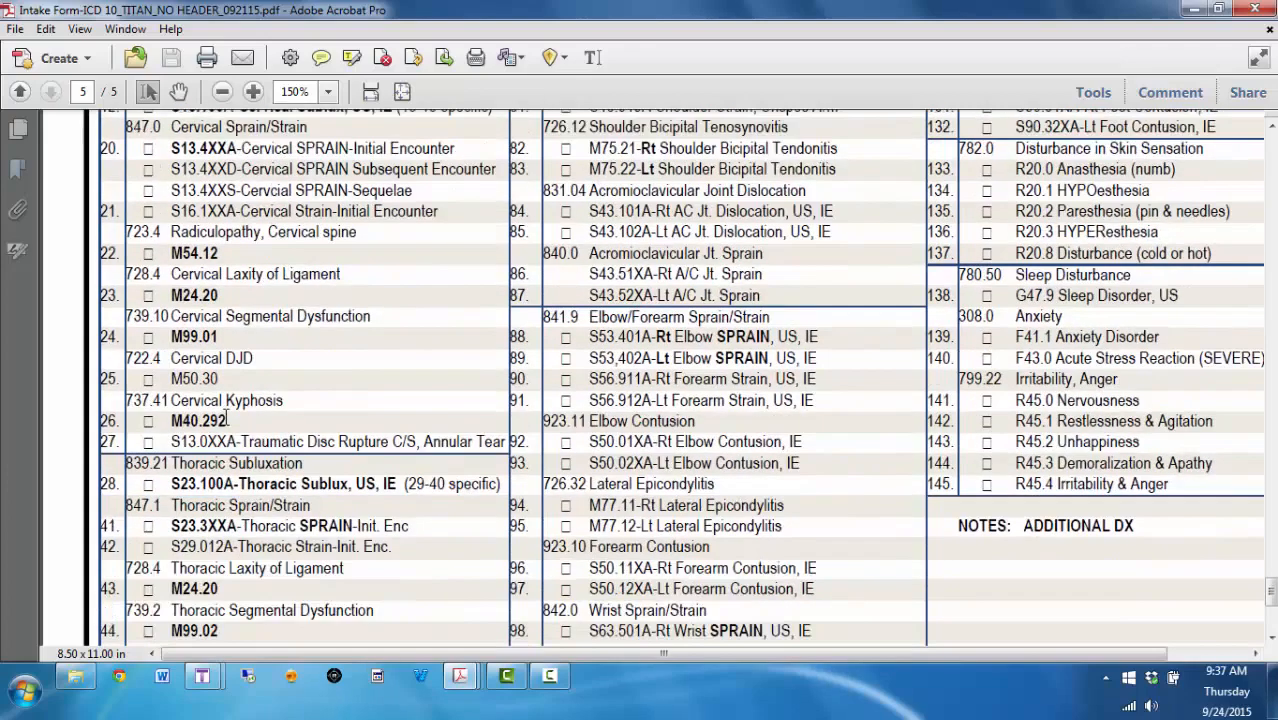
scroll(560, 389, "down", 5)
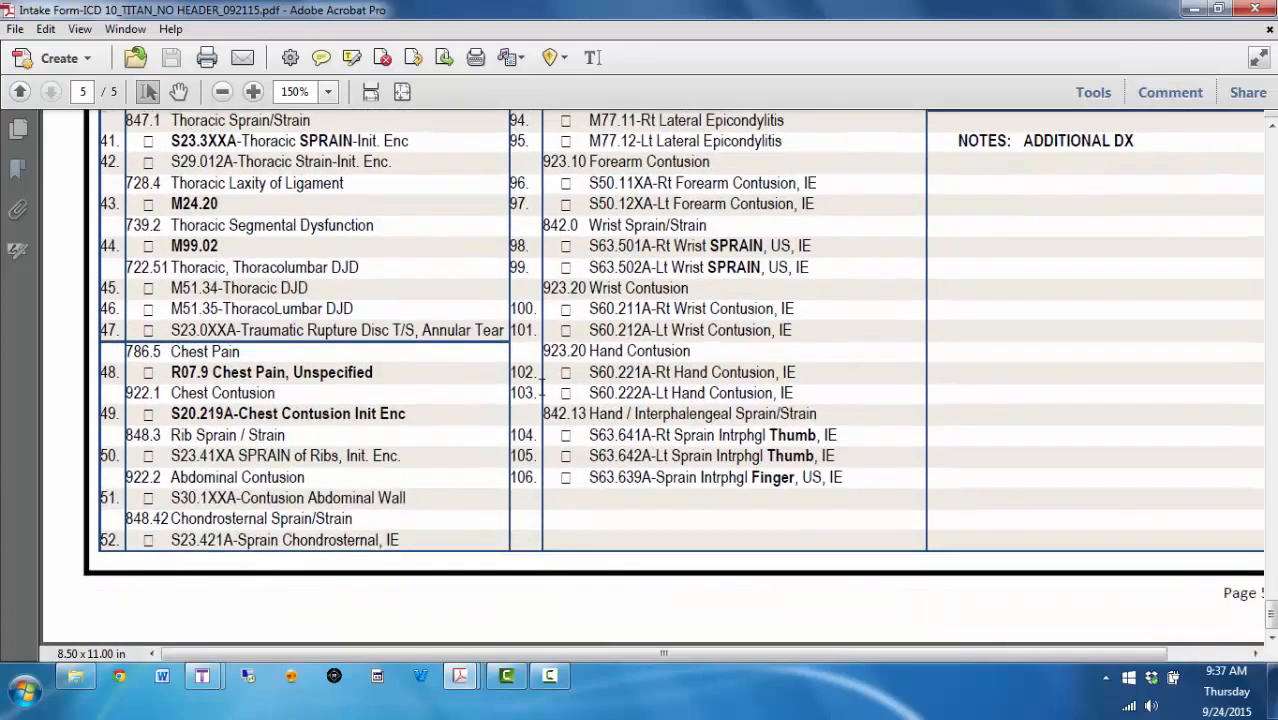
- Switch to the Favorites of IDC-10 Codes window in Titan and compare its numbered favorites with the intake form's numbering, down to number 84
scroll(497, 384, "up", 15)
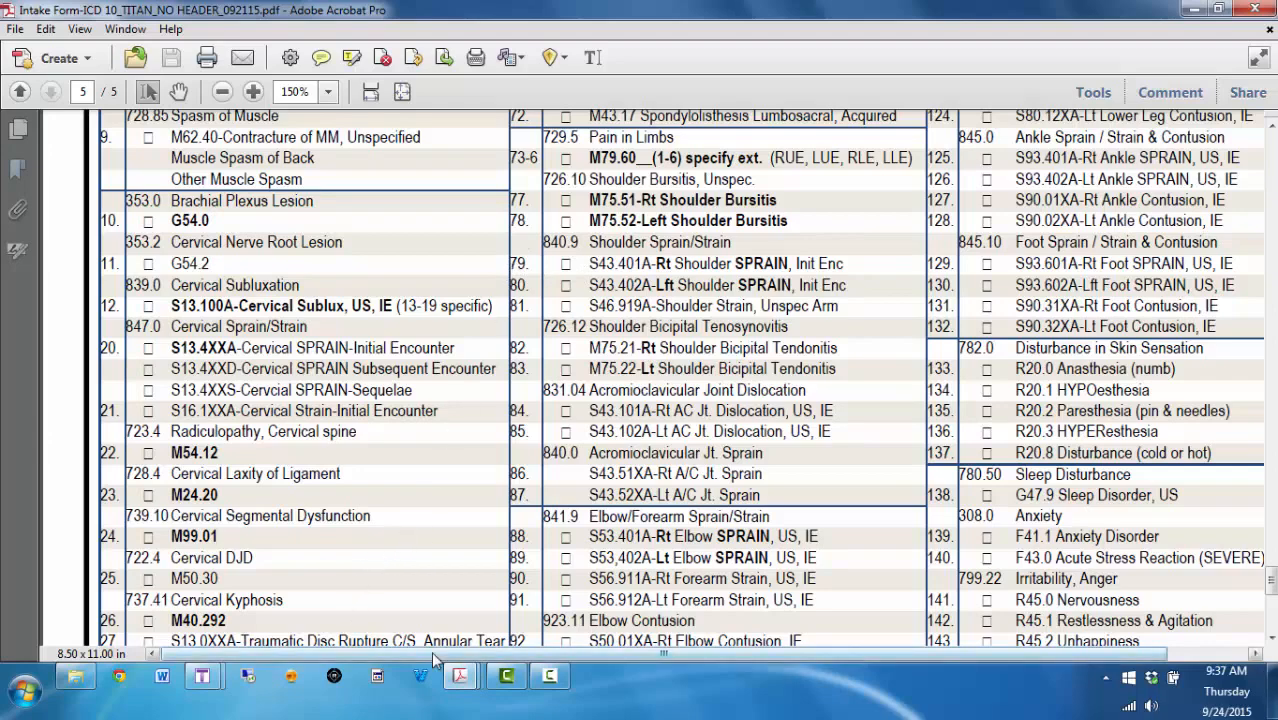
left_click(203, 677)
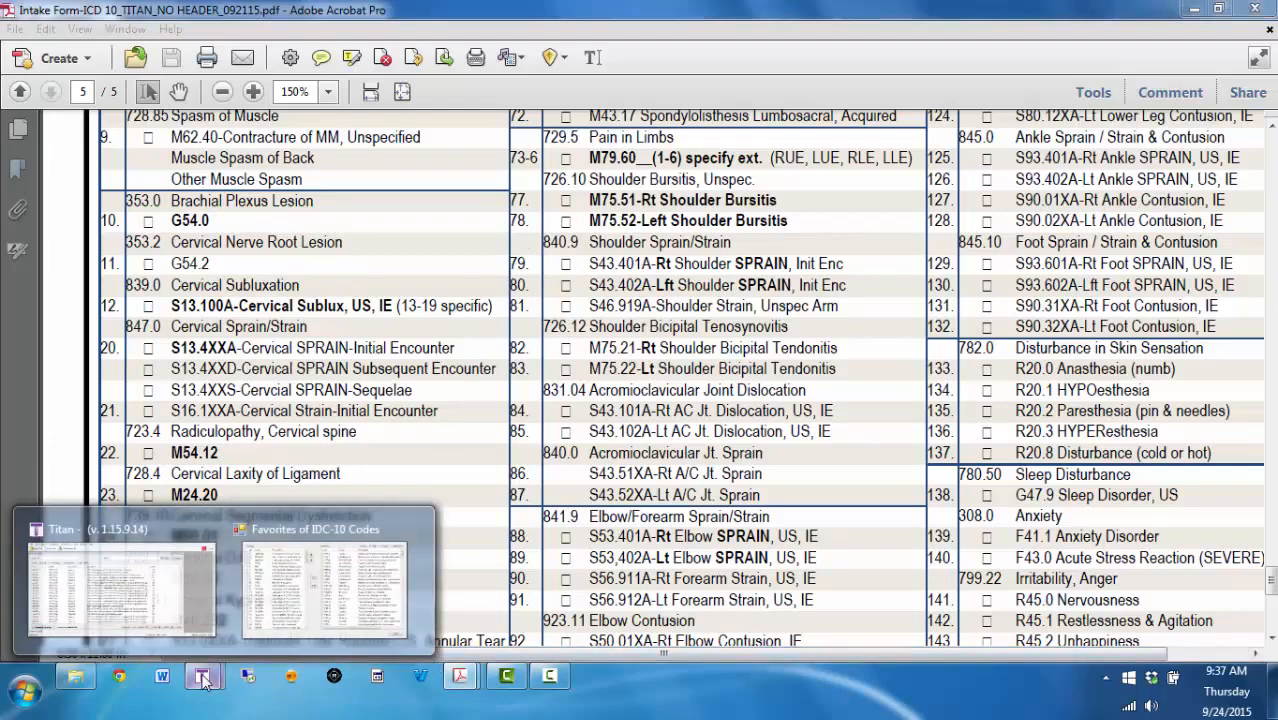
left_click(310, 600)
scroll(278, 260, "down", 1)
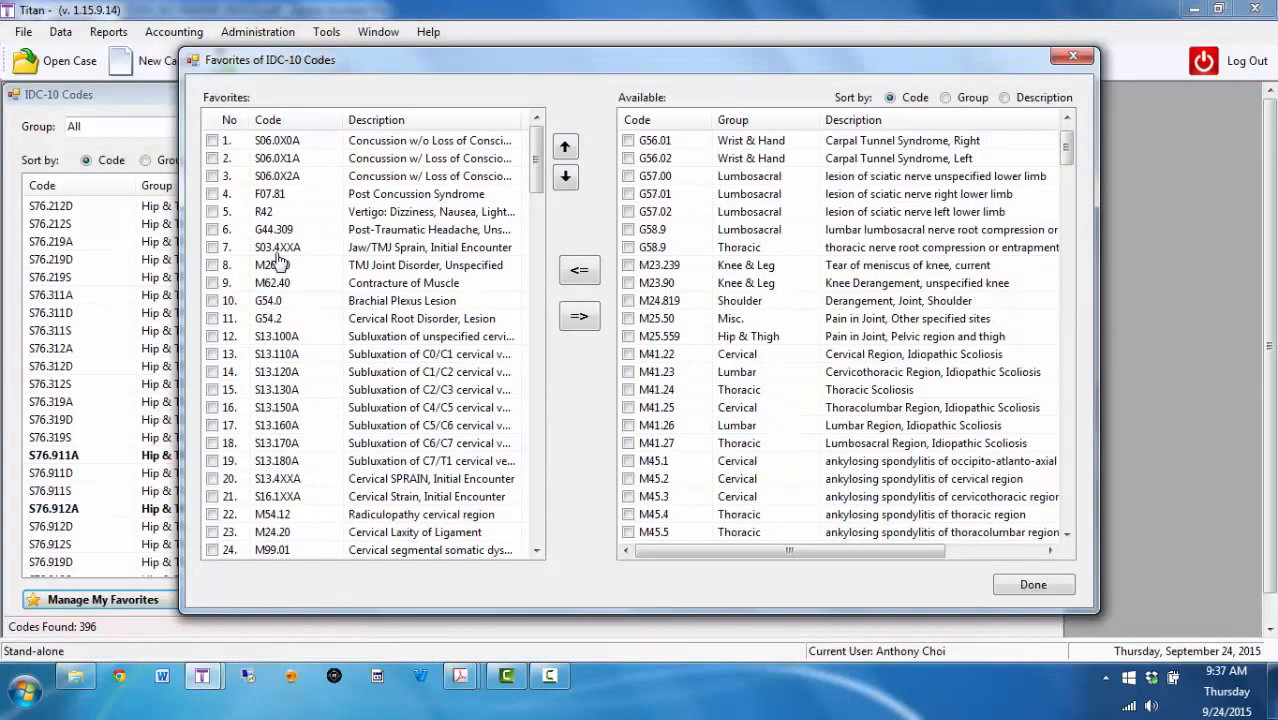
left_click(275, 248)
scroll(275, 285, "down", 6)
scroll(275, 288, "down", 14)
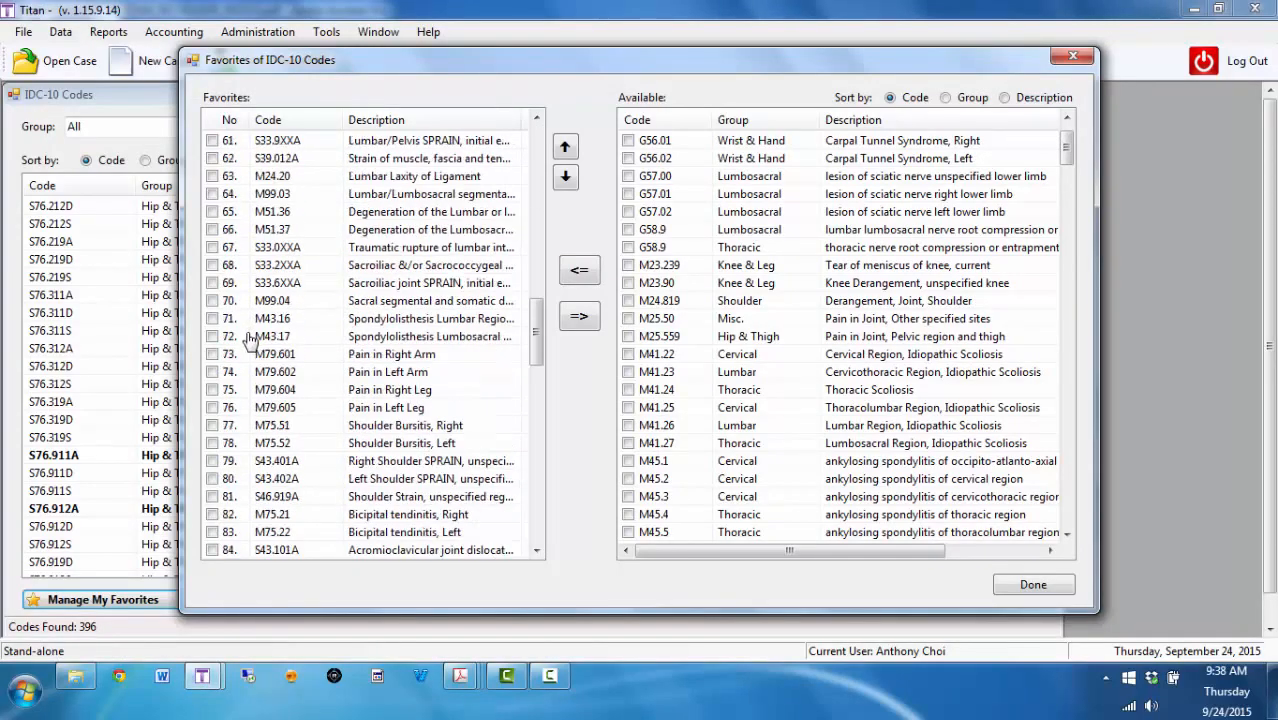
left_click(264, 463)
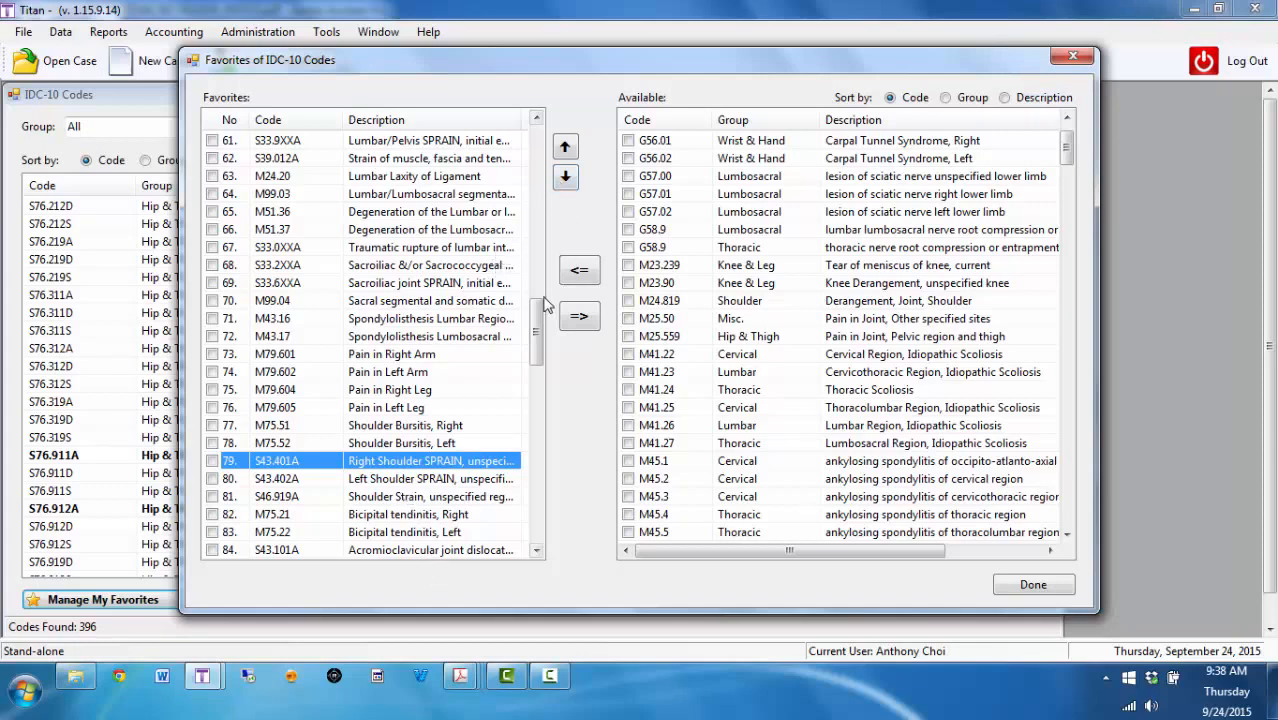
left_click_drag(537, 318, 494, 188)
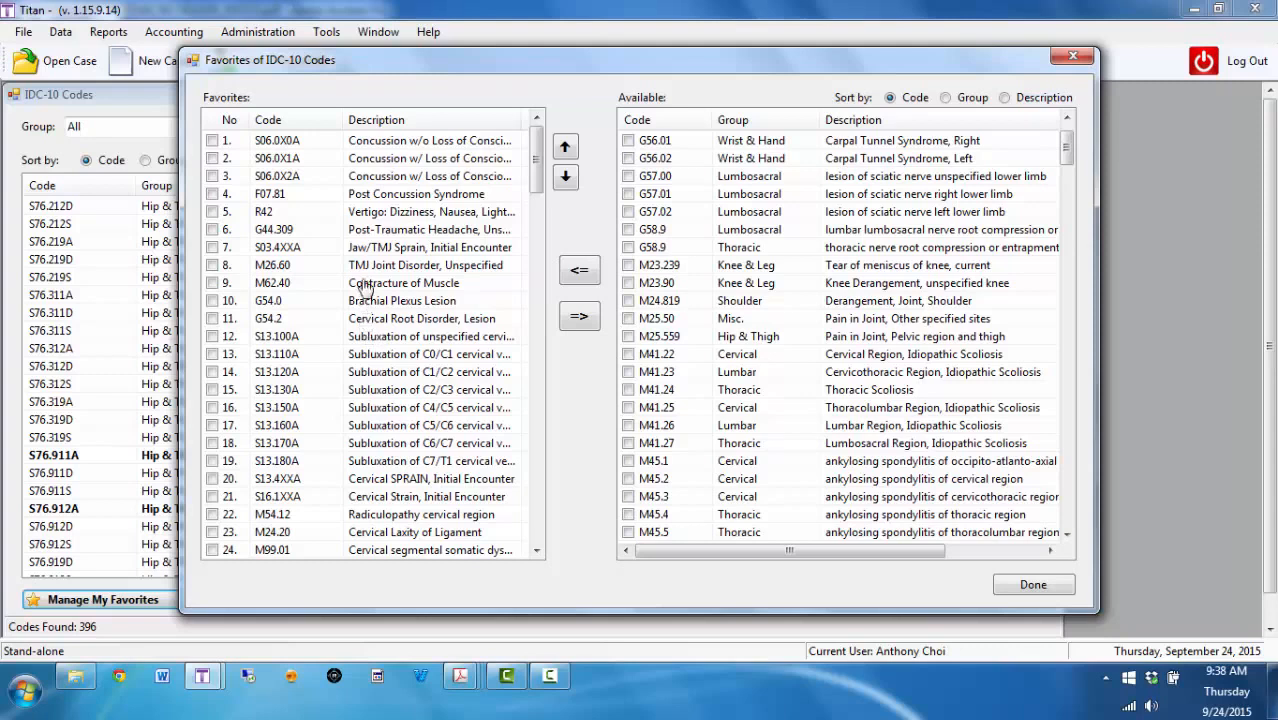
- Move the G44.309 Post-Traumatic Headache favorite up to position 1 in the Favorites list
left_click(385, 230)
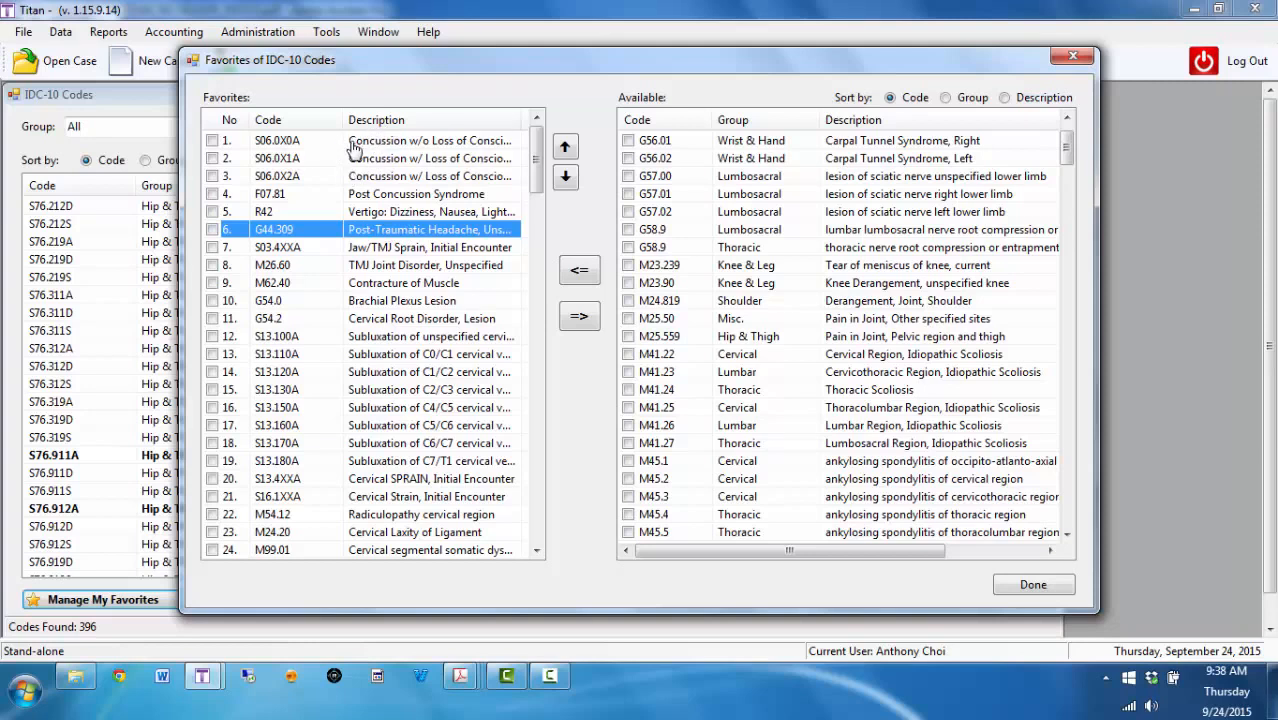
left_click(565, 150)
left_click(565, 150)
left_click(565, 150)
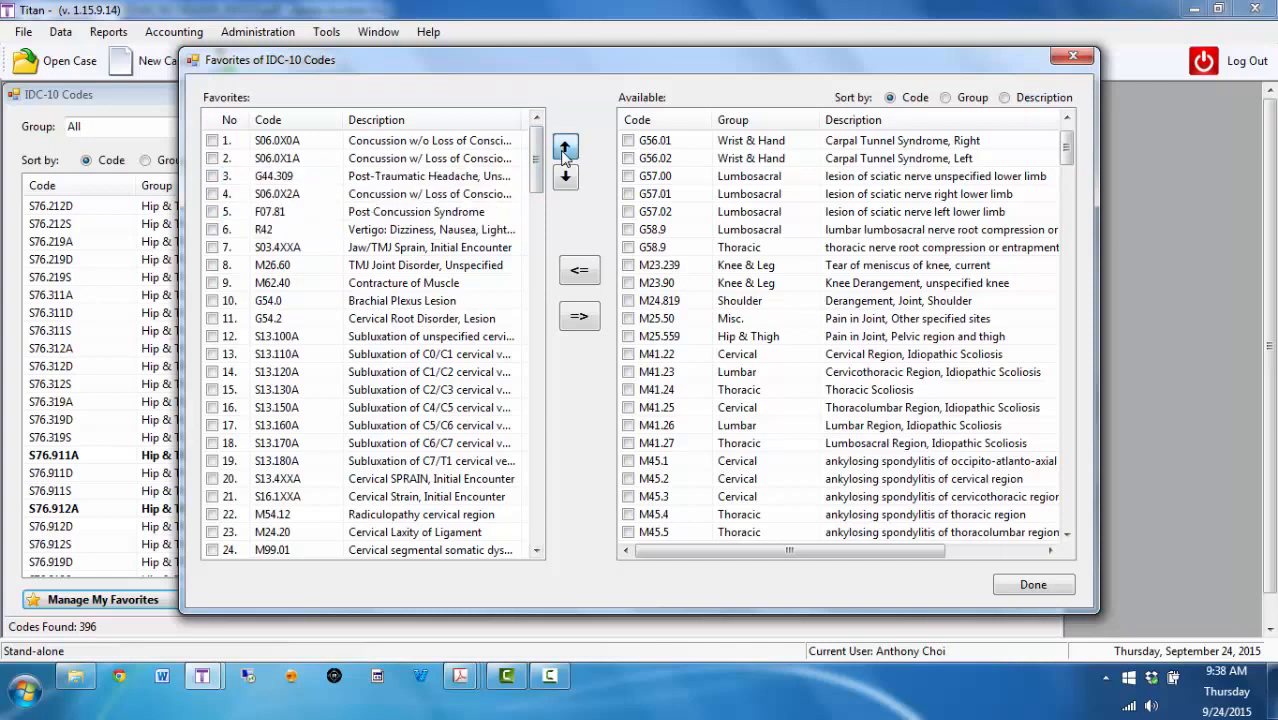
left_click(565, 150)
left_click(565, 150)
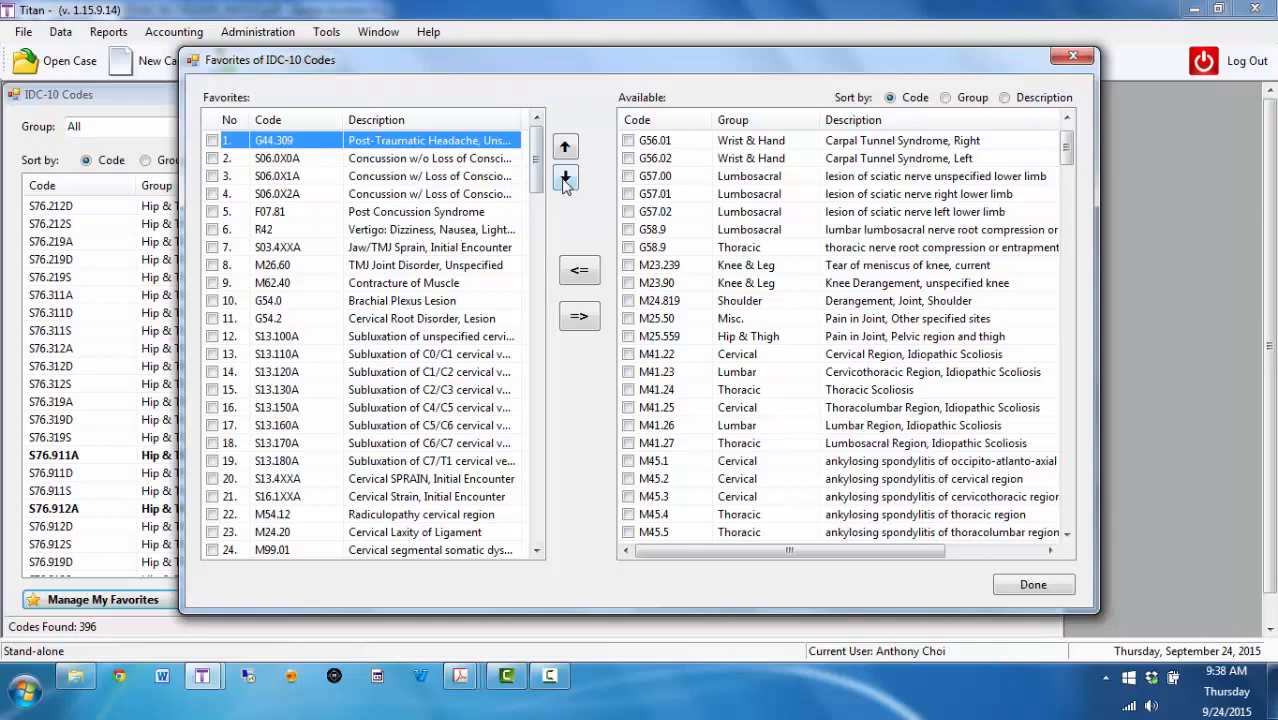
- Switch to Intake Form-ICD 10_TITAN_Dx Sheet_092115.pdf in Adobe Acrobat Pro, maximize it and check the numbering of its first diagnoses
left_click(465, 676)
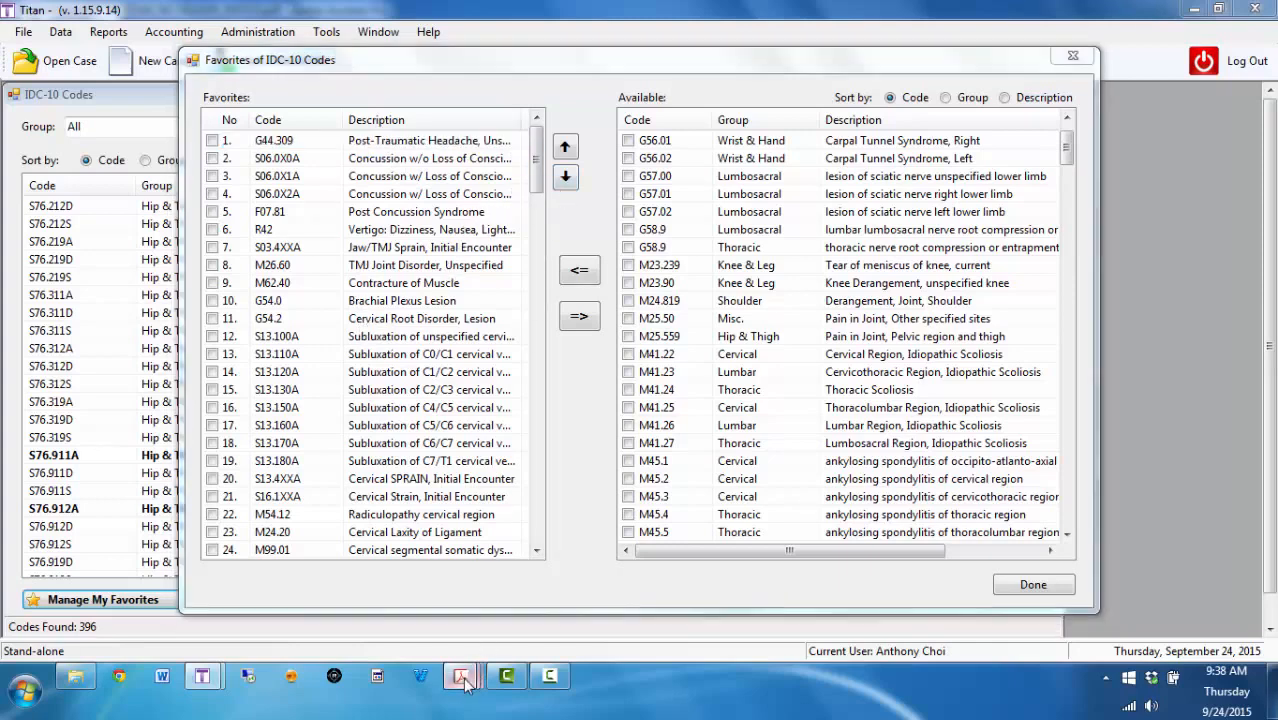
left_click(428, 595)
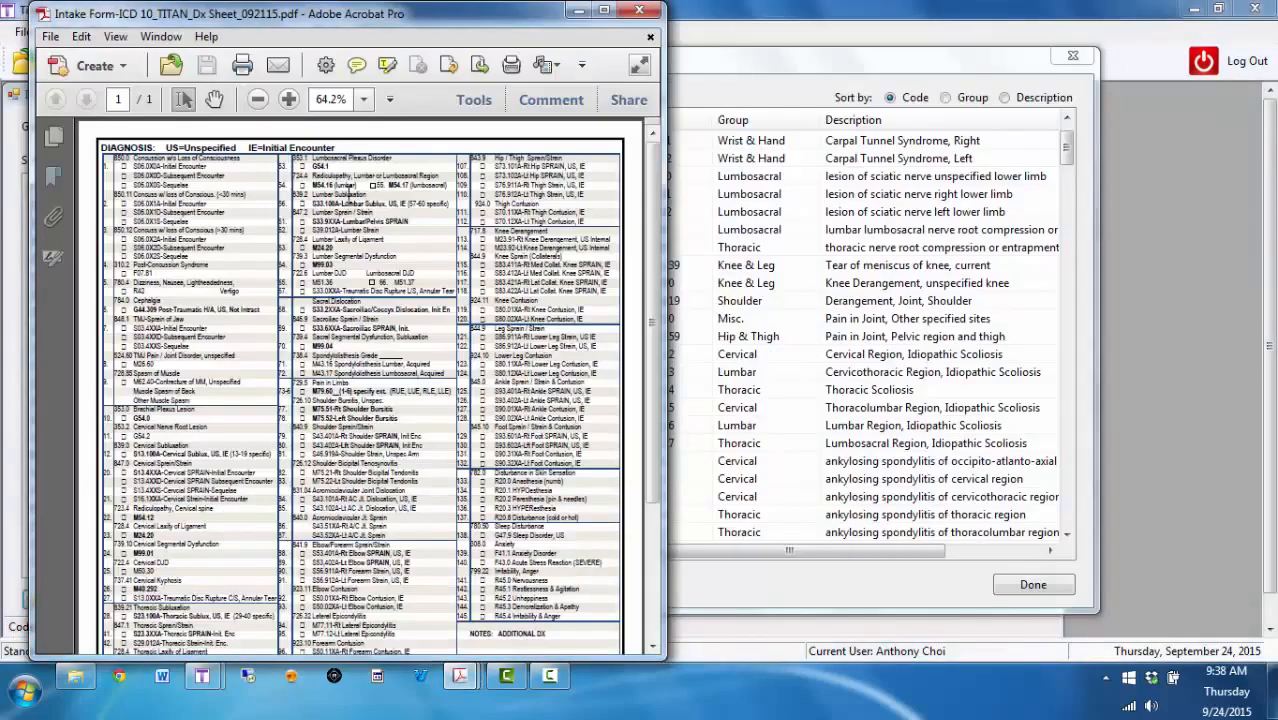
left_click(604, 10)
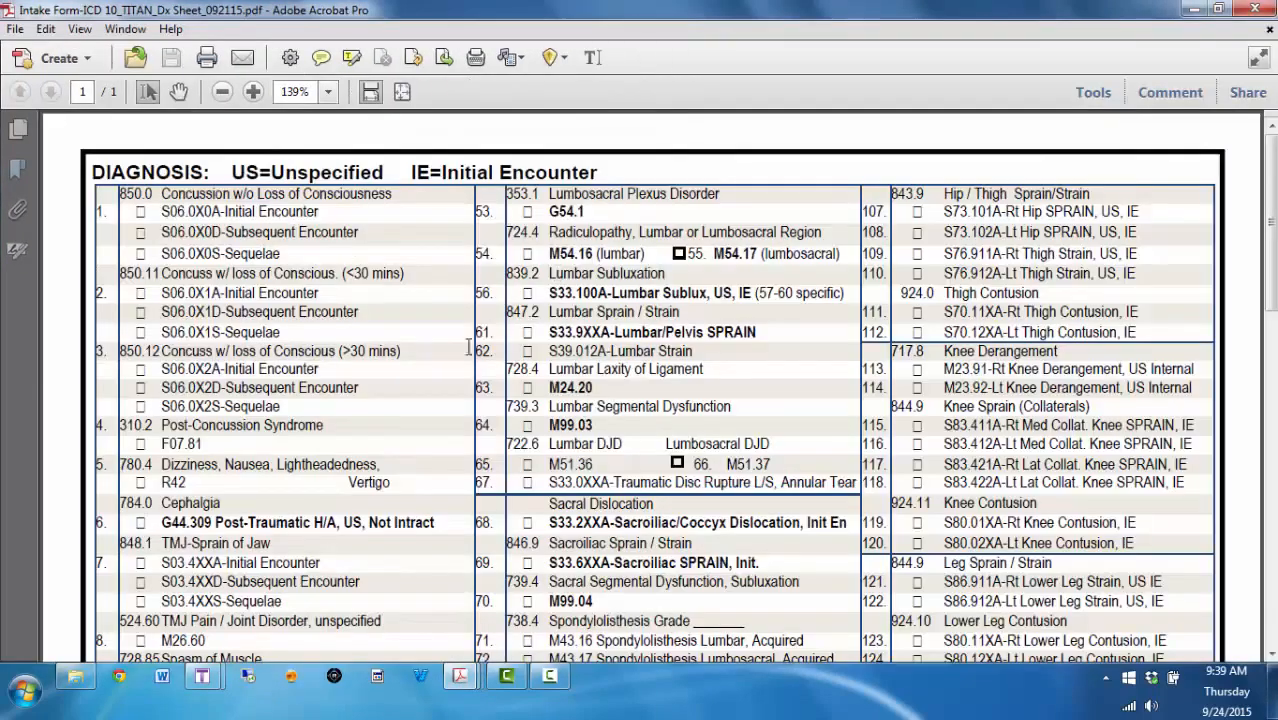
scroll(310, 360, "down", 2)
scroll(289, 374, "down", 1)
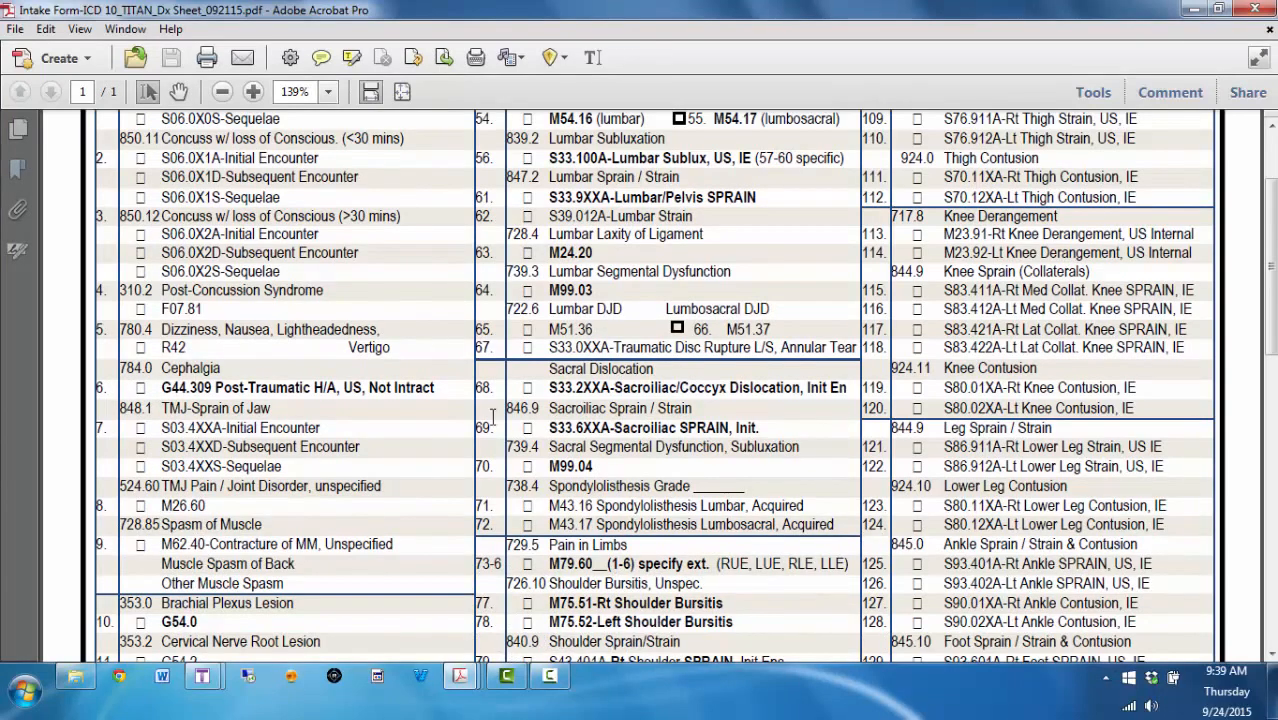
- Return to Titan's favorites window, move G44.309 Post-Traumatic Headache down to position 6 and finish managing favorites
left_click(203, 680)
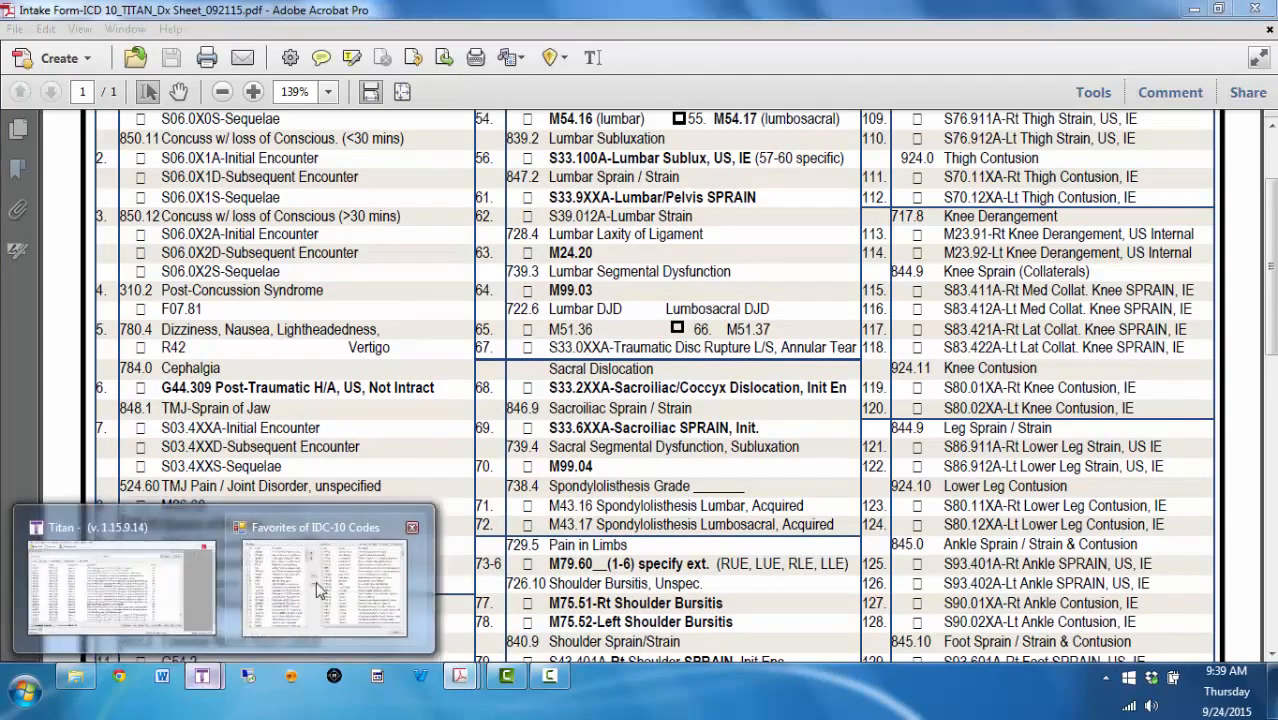
left_click(300, 570)
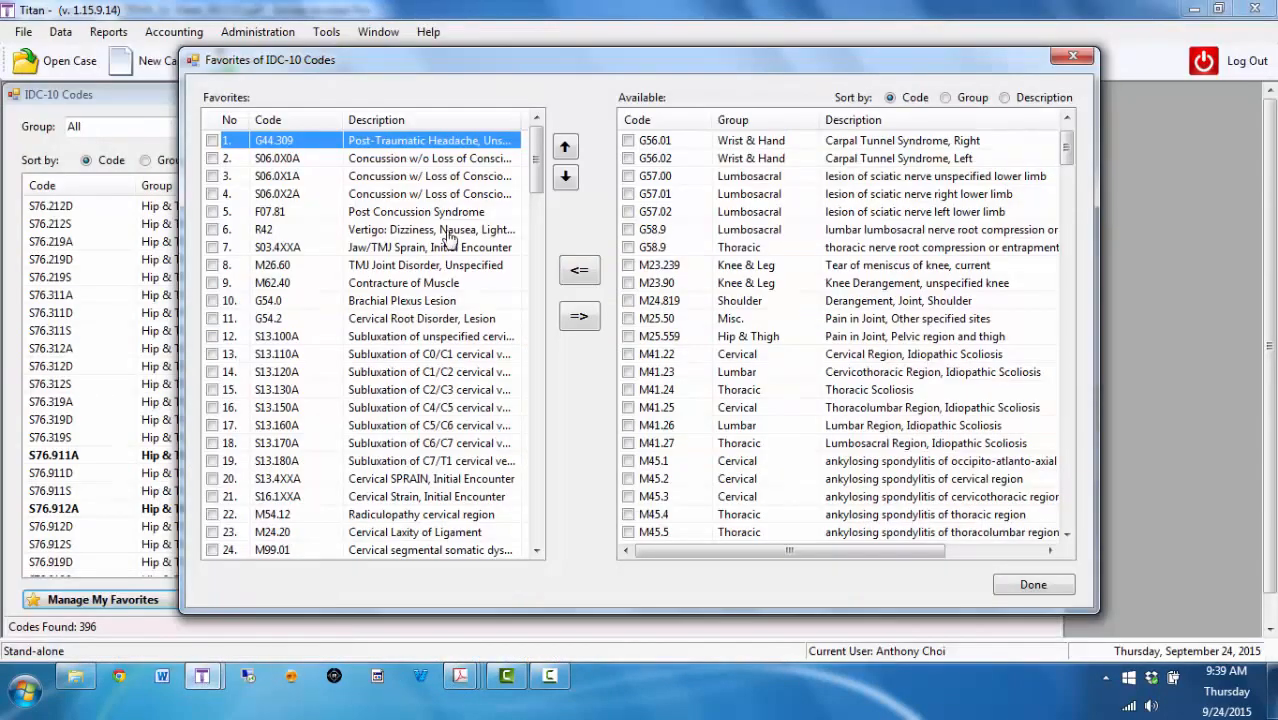
left_click(565, 177)
left_click(565, 177)
left_click(565, 177)
left_click(565, 177)
left_click(565, 177)
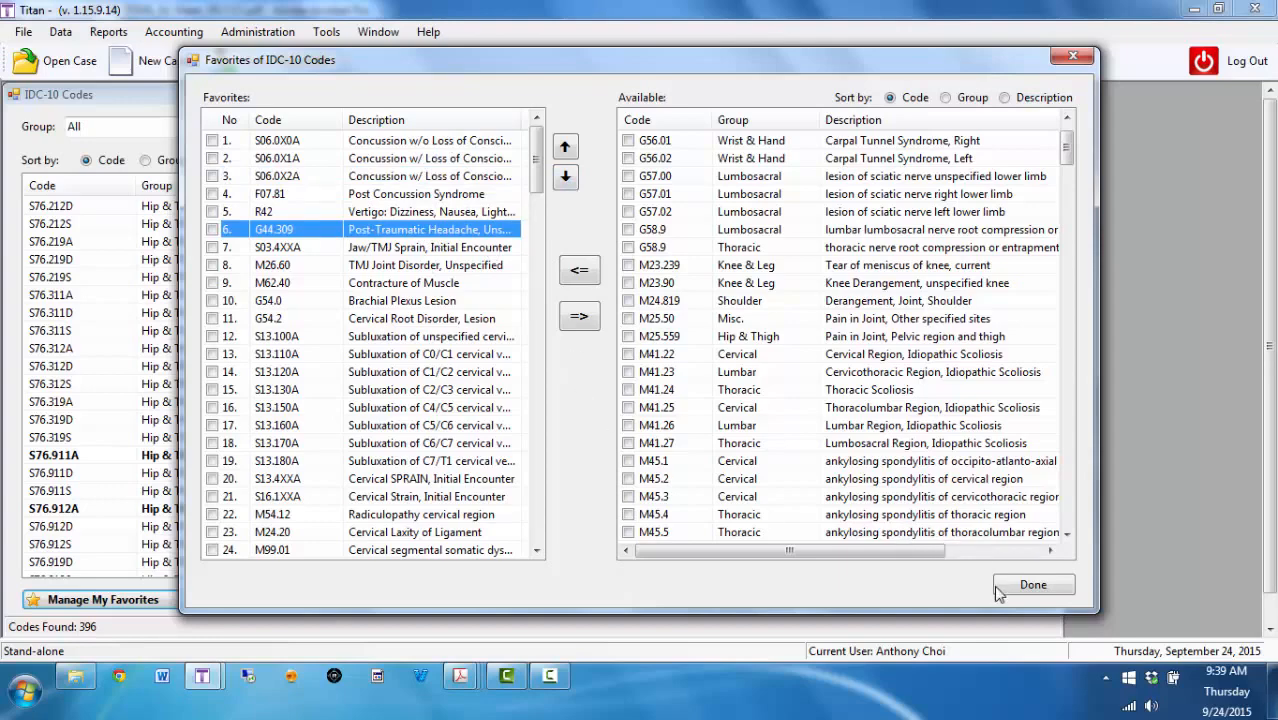
left_click(1030, 586)
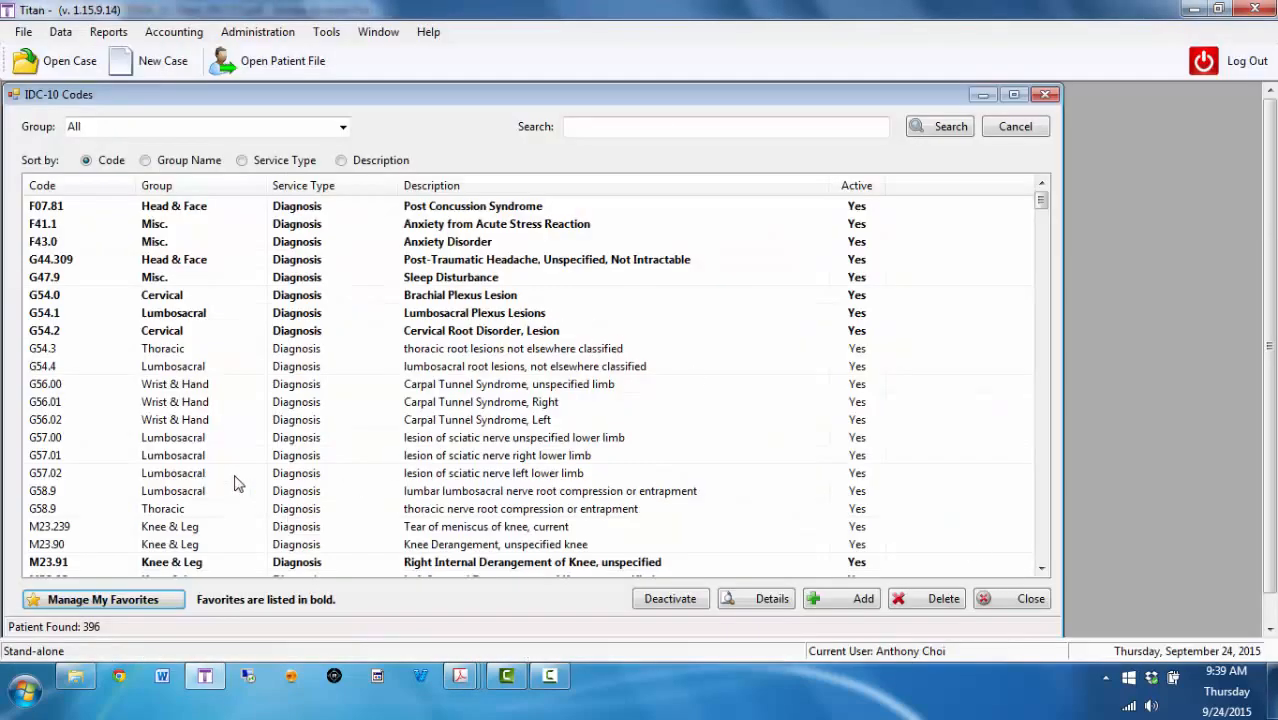
- Switch to Intake Form-ICD 10_TITAN_NO HEADER_092115.pdf, restore its window, set the zoom to 75% and widen it to fit the diagnosis table
mouse_move(462, 686)
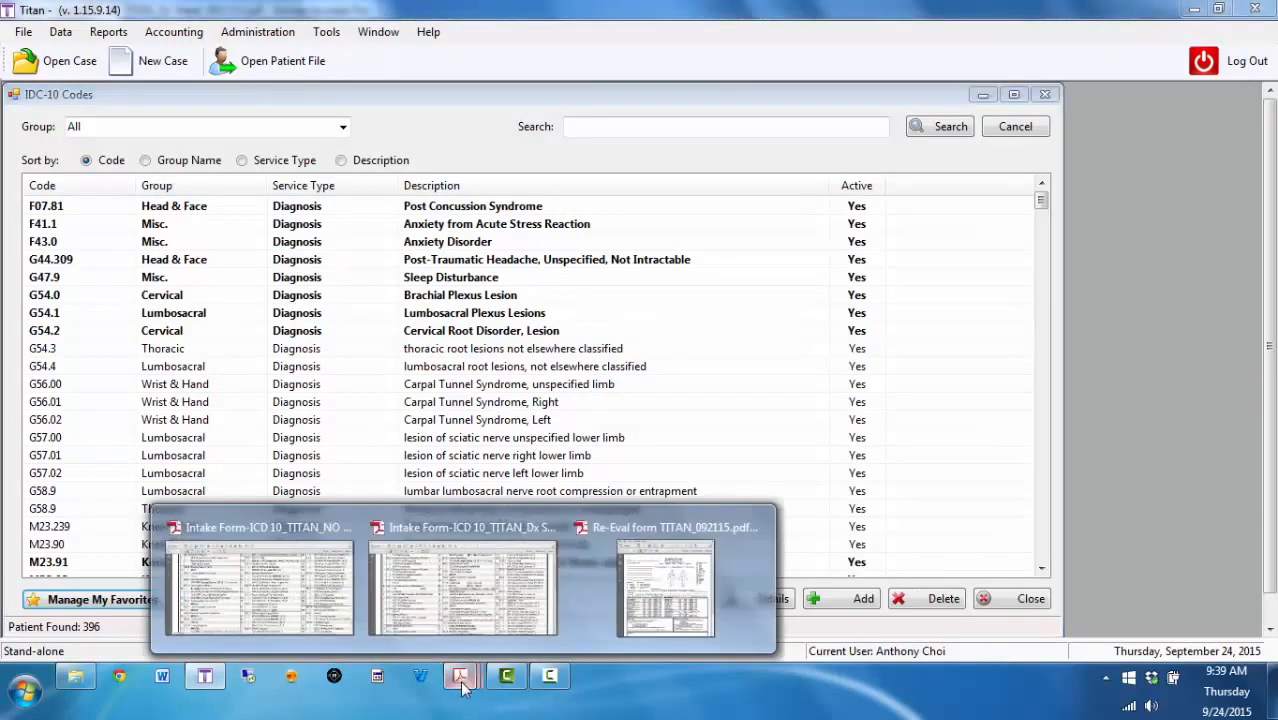
left_click(253, 541)
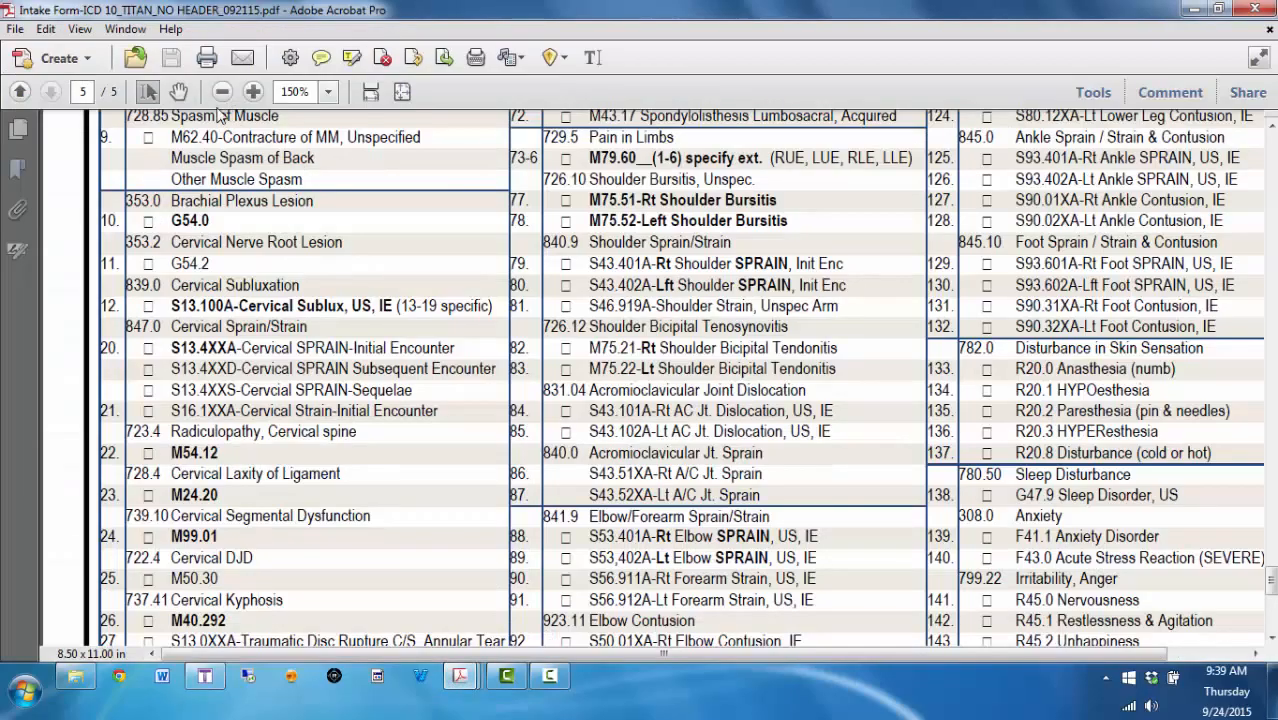
double_click(212, 18)
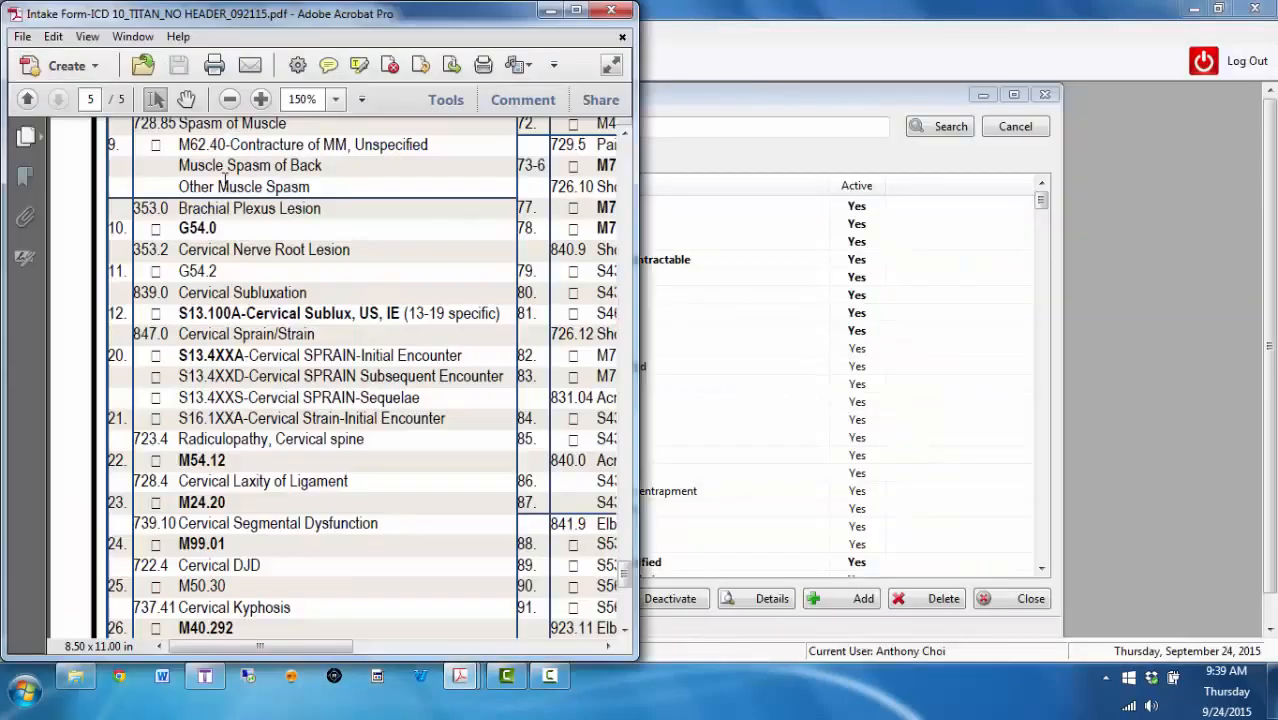
left_click(336, 99)
left_click(385, 191)
scroll(435, 335, "up", 10)
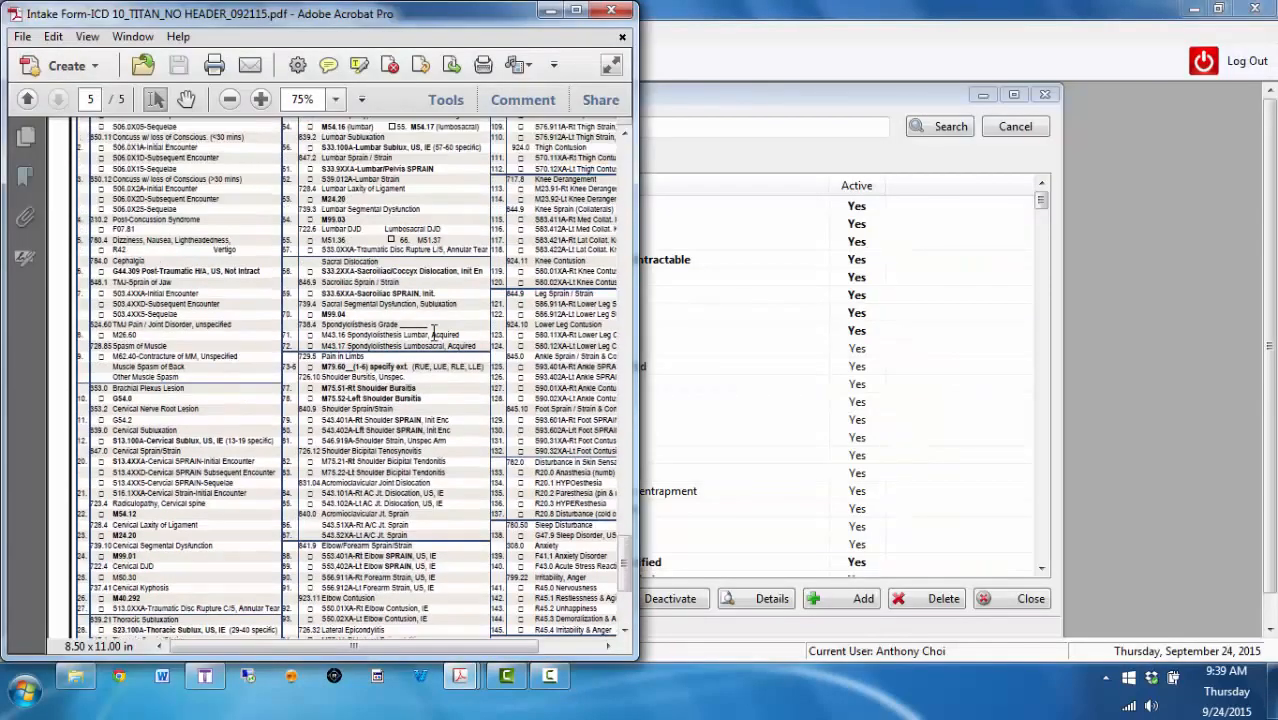
scroll(435, 342, "down", 10)
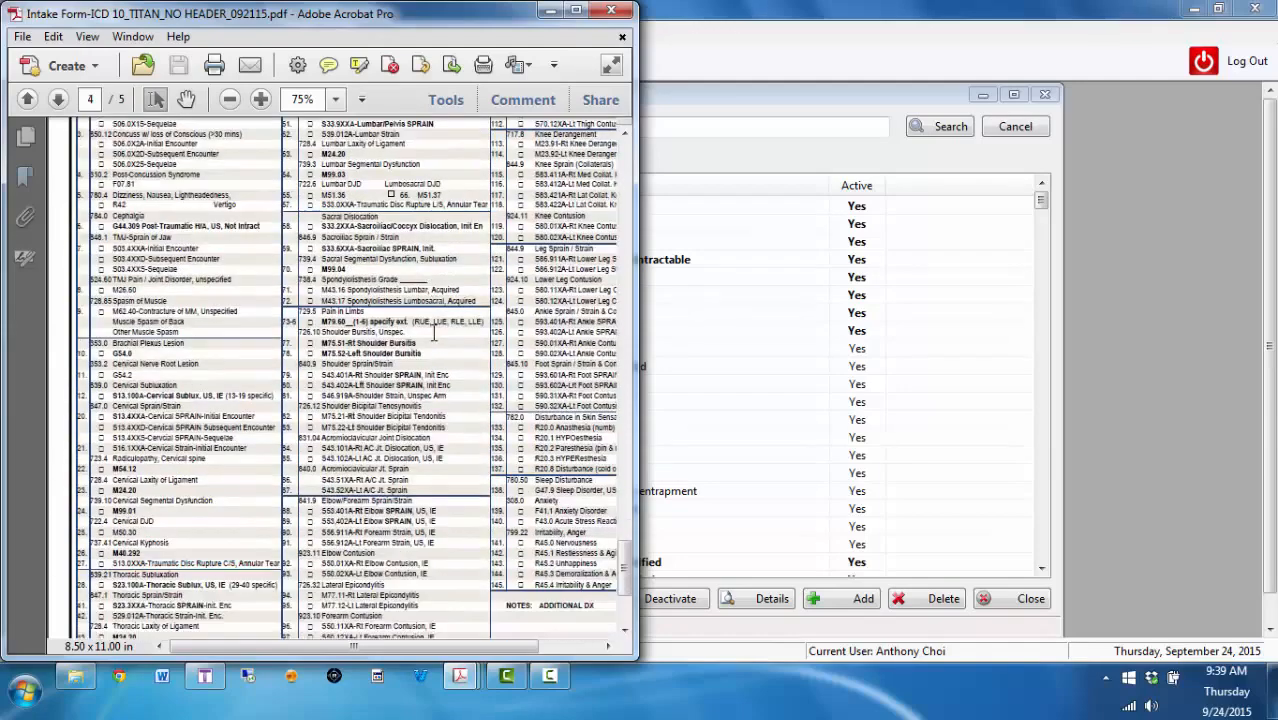
scroll(435, 333, "up", 4)
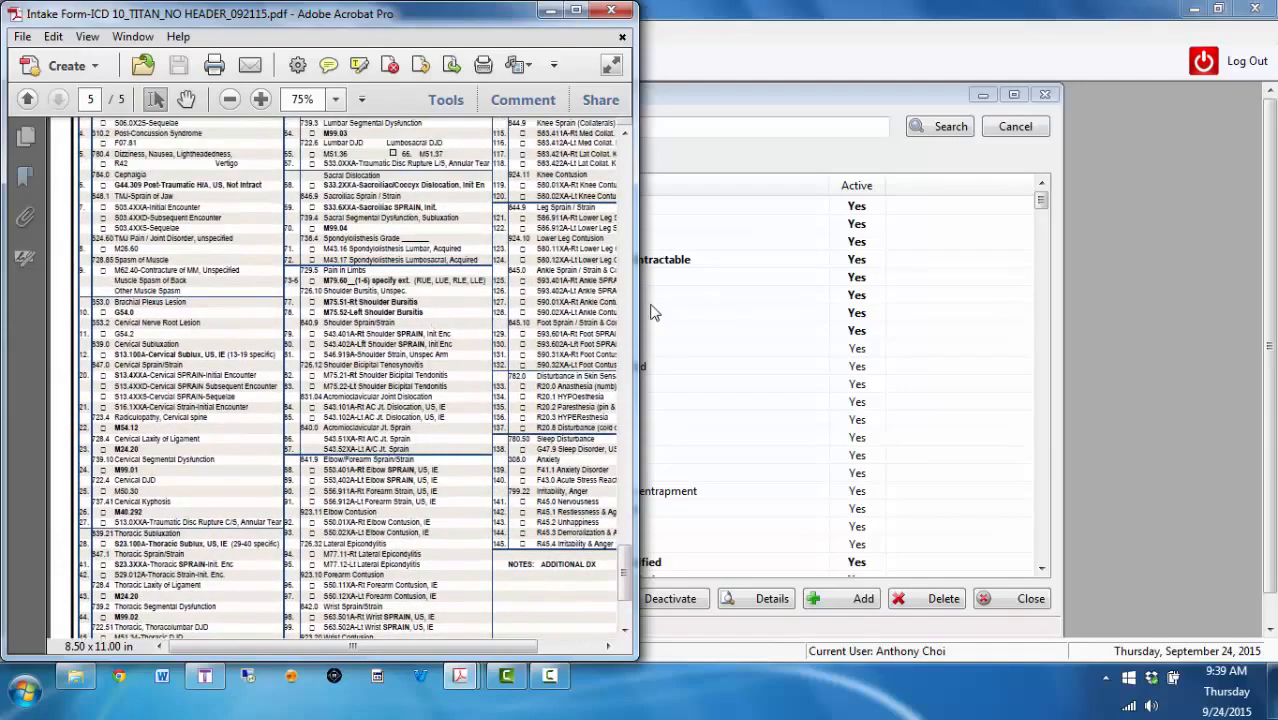
left_click_drag(637, 312, 746, 304)
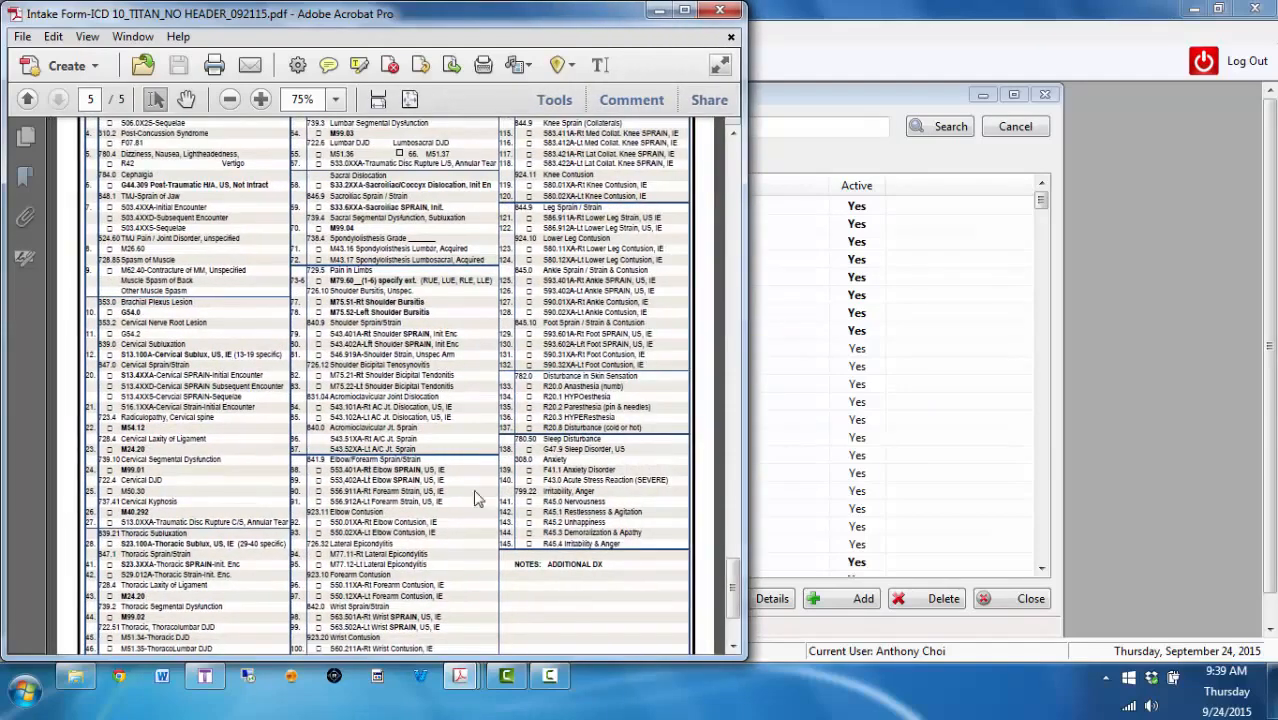
- Bring up Re-Eval form TITAN_092115.pdf and arrange it side by side with the intake form
mouse_move(458, 678)
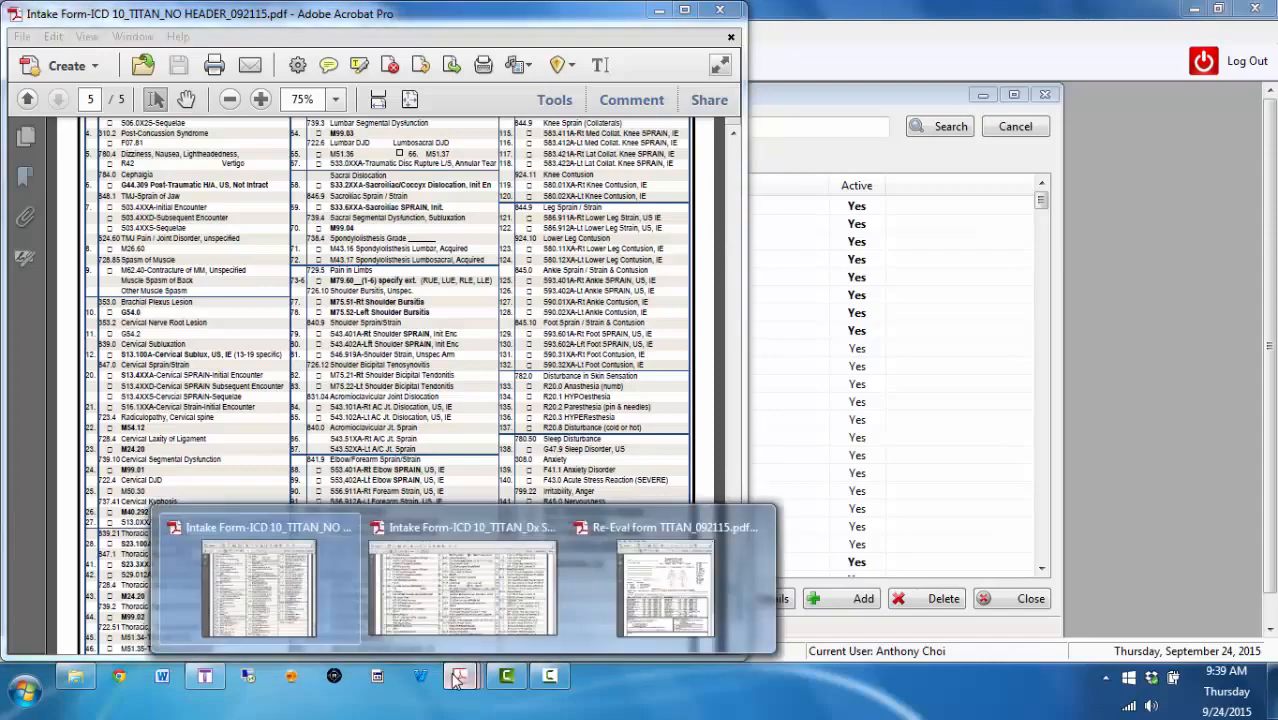
left_click(650, 590)
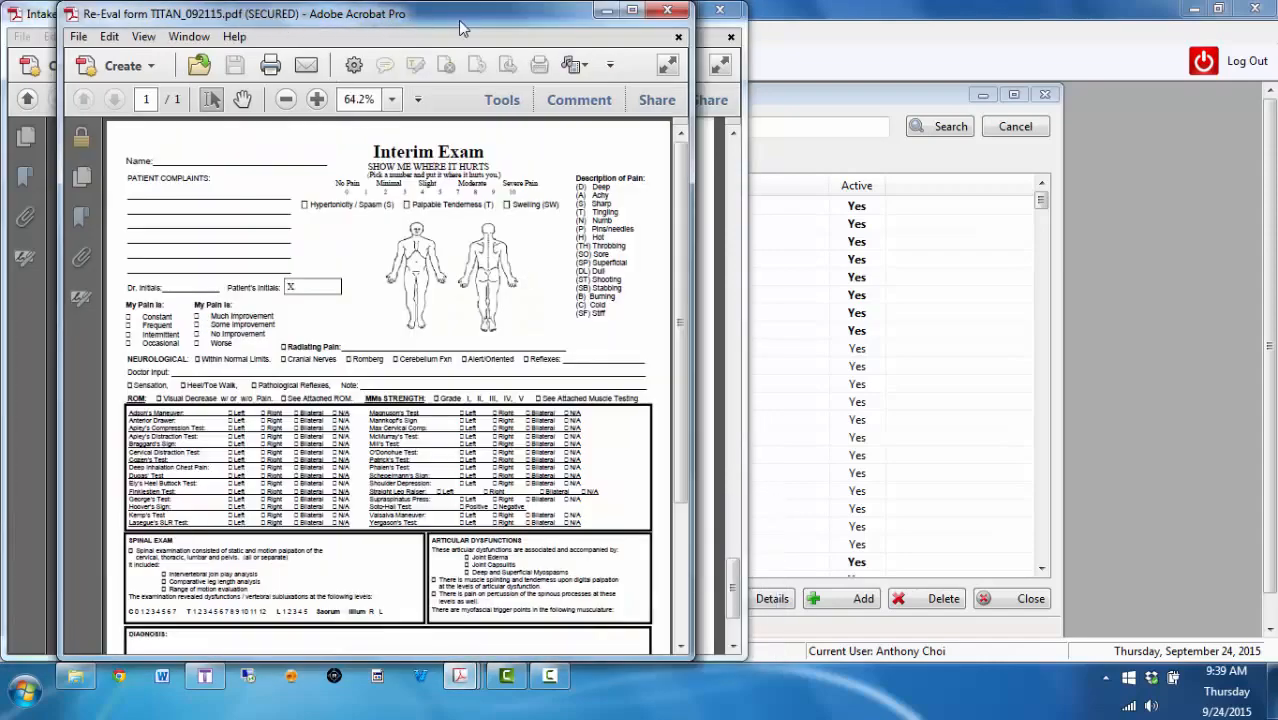
left_click_drag(458, 20, 1277, 25)
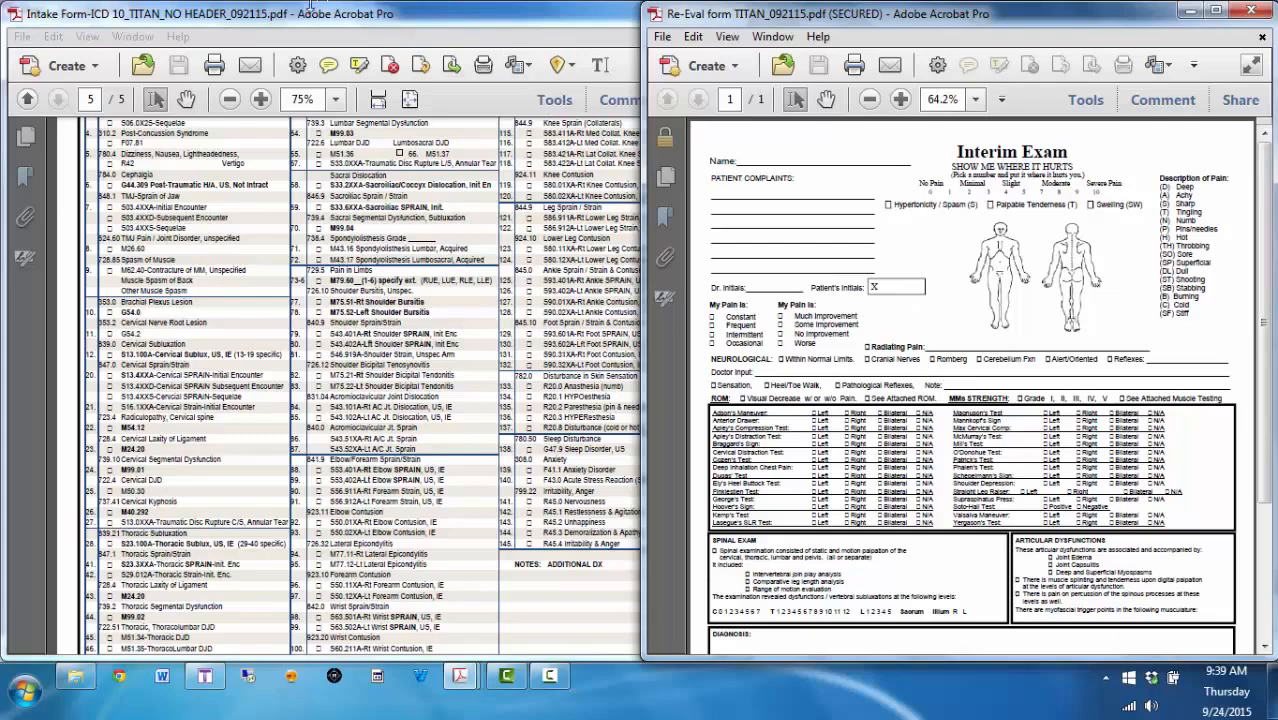
left_click_drag(188, 4, 0, 118)
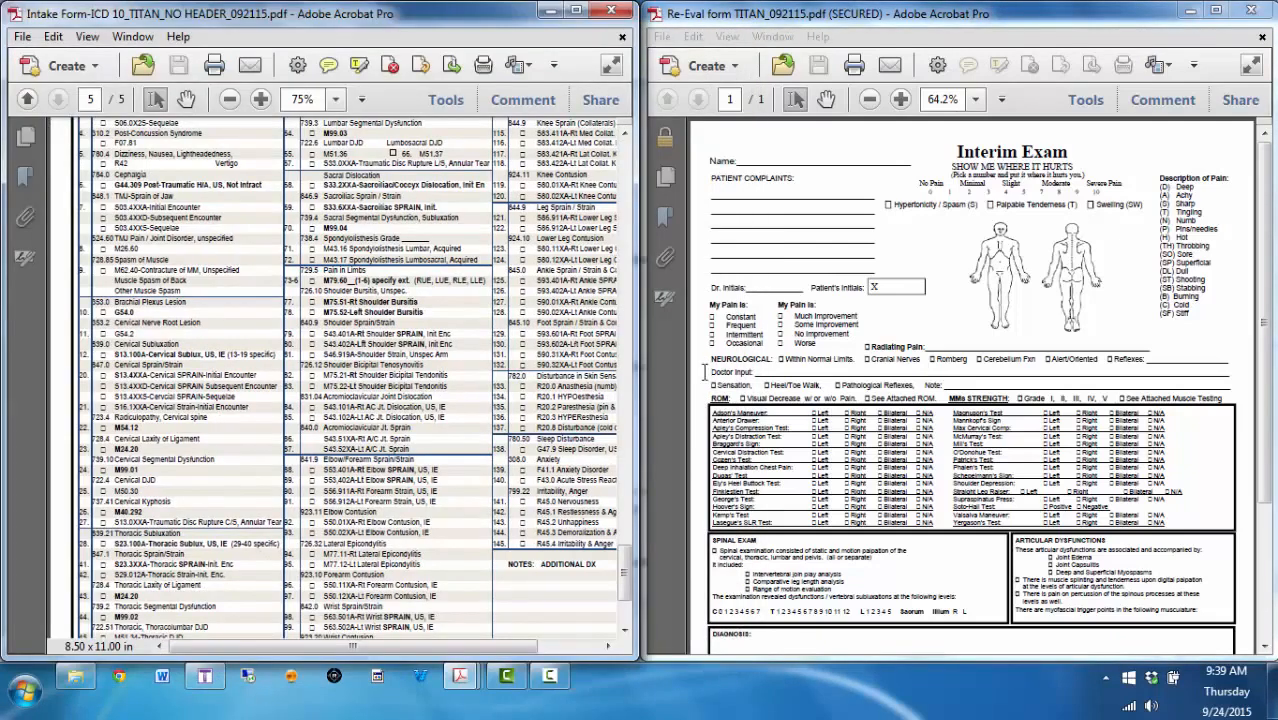
- Examine the Re-Eval form down to its Diagnosis section and the numbered grid from 1 to 145, with the window maximized
scroll(913, 418, "down", 3)
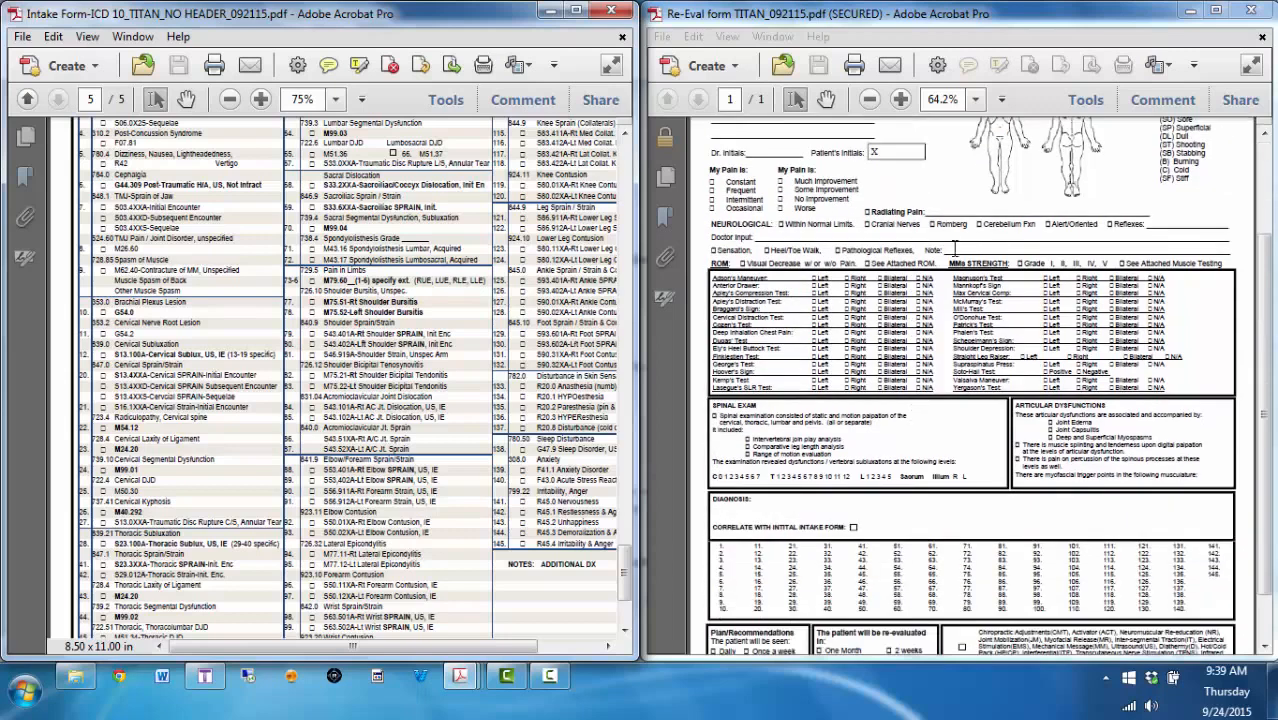
scroll(910, 420, "down", 2)
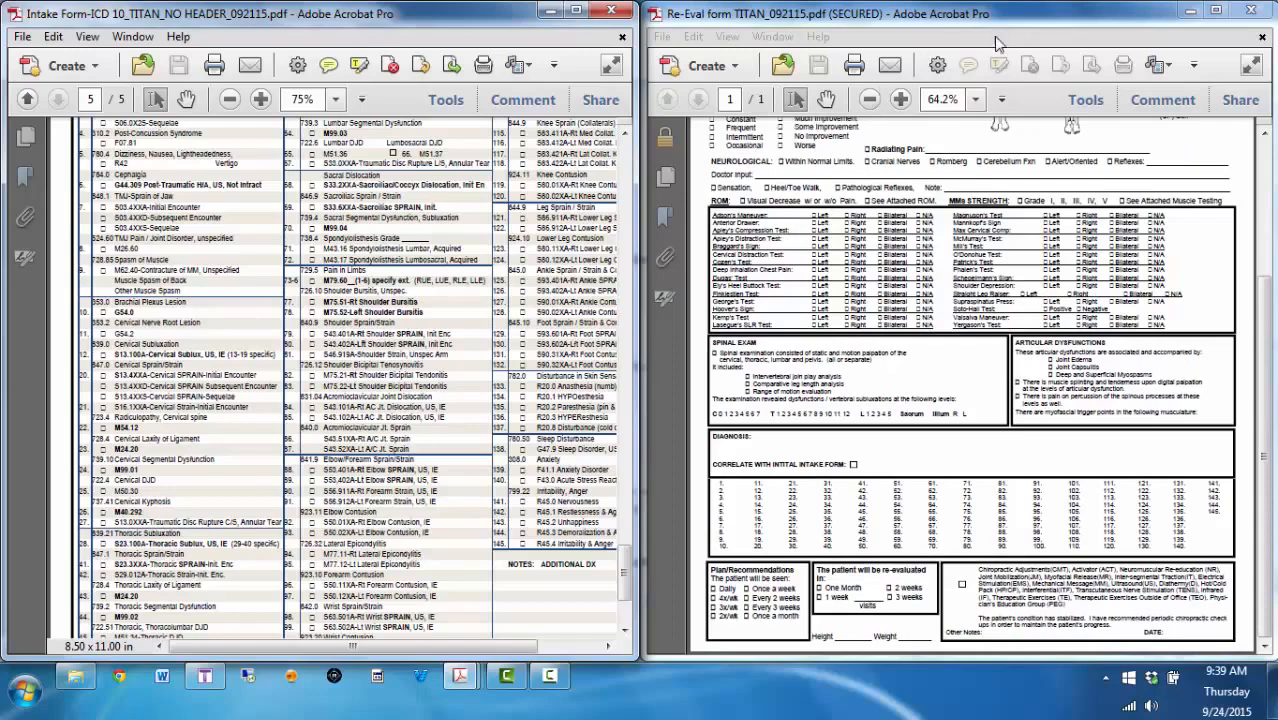
left_click(1216, 9)
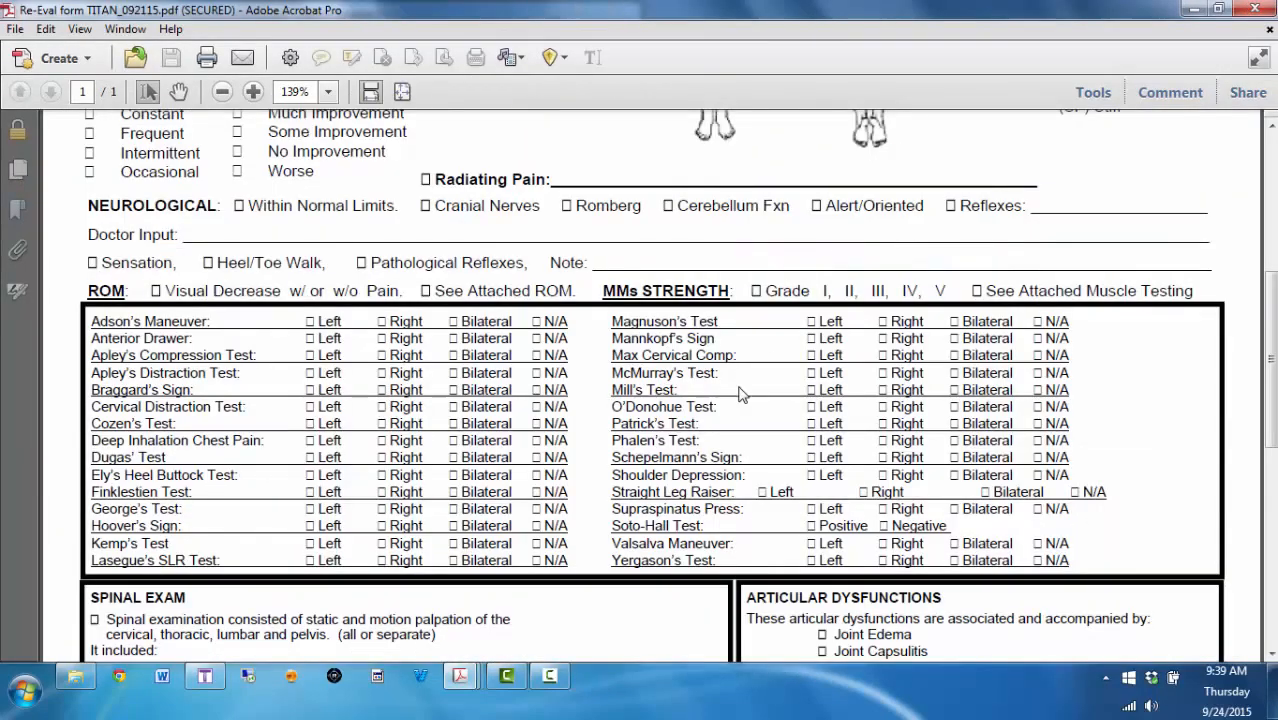
scroll(740, 393, "down", 10)
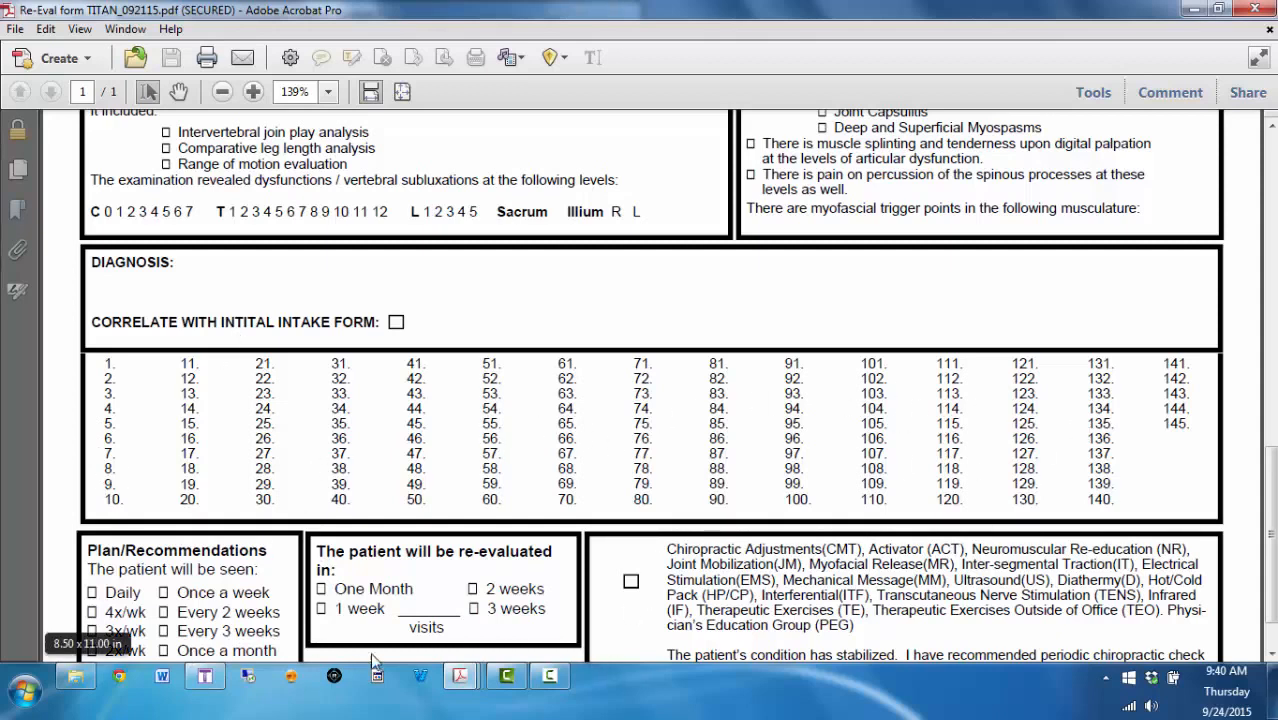
- Restore the Re-Eval form beside the intake form and compare its numbered grid with the start of the intake form's diagnosis table
left_click(460, 676)
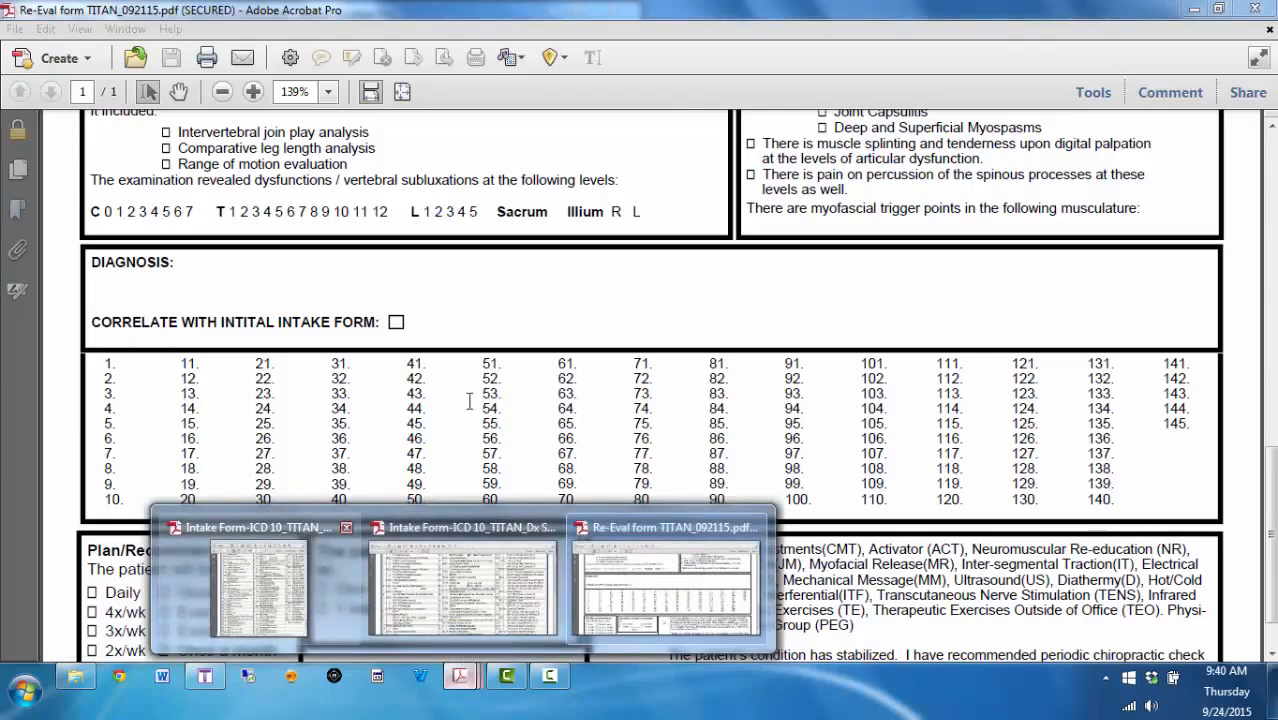
left_click(1218, 9)
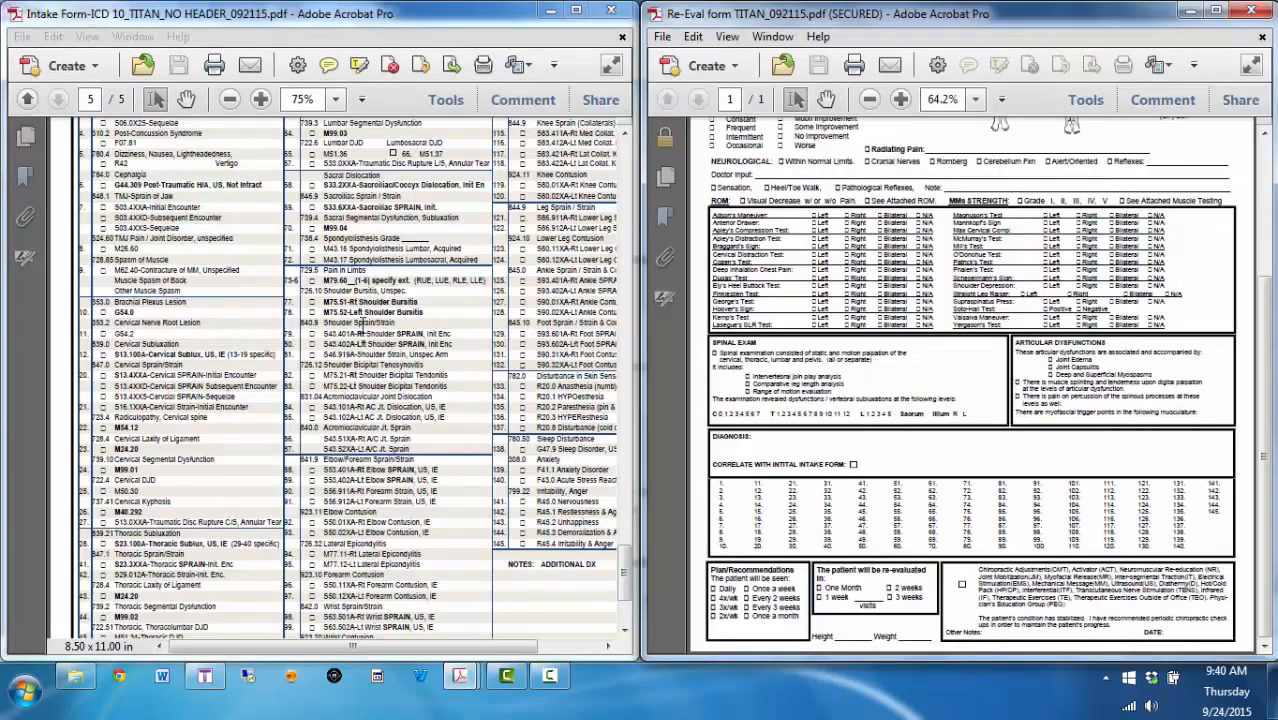
scroll(105, 205, "up", 3)
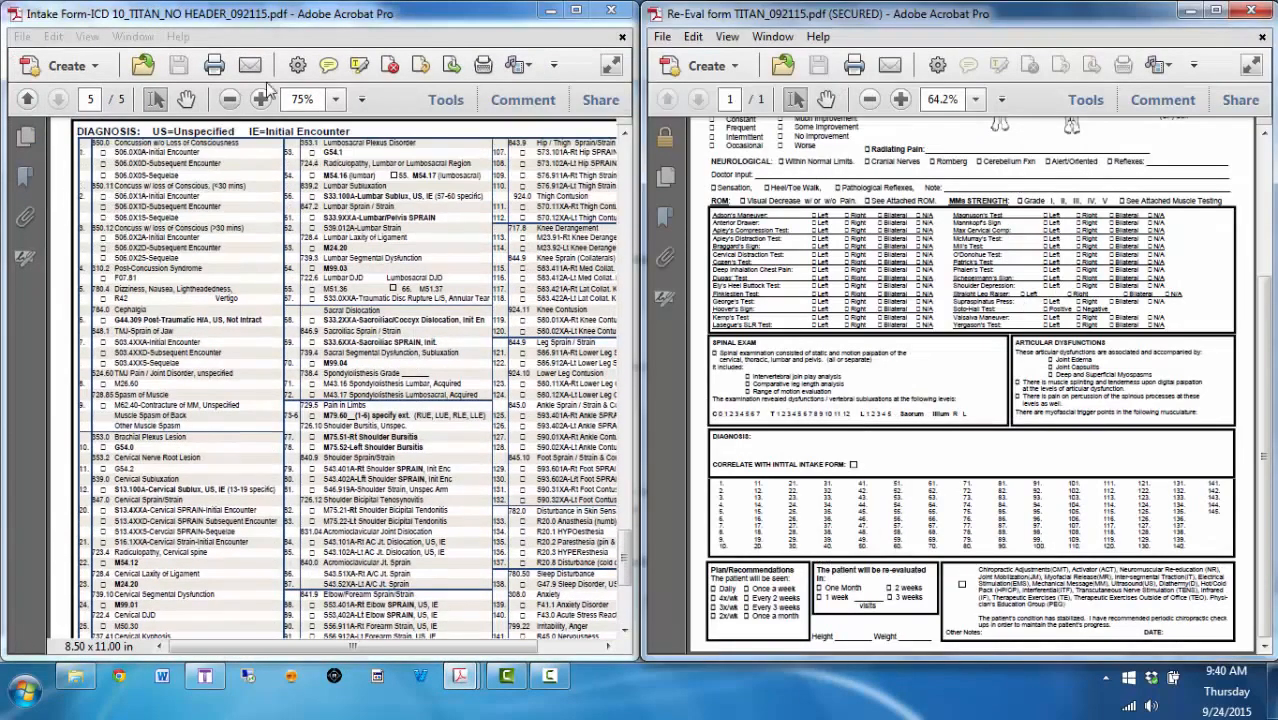
- Maximize the intake form, set its zoom to 150%, and examine the diagnosis table down to item 145 and the additional Dx notes
left_click(576, 9)
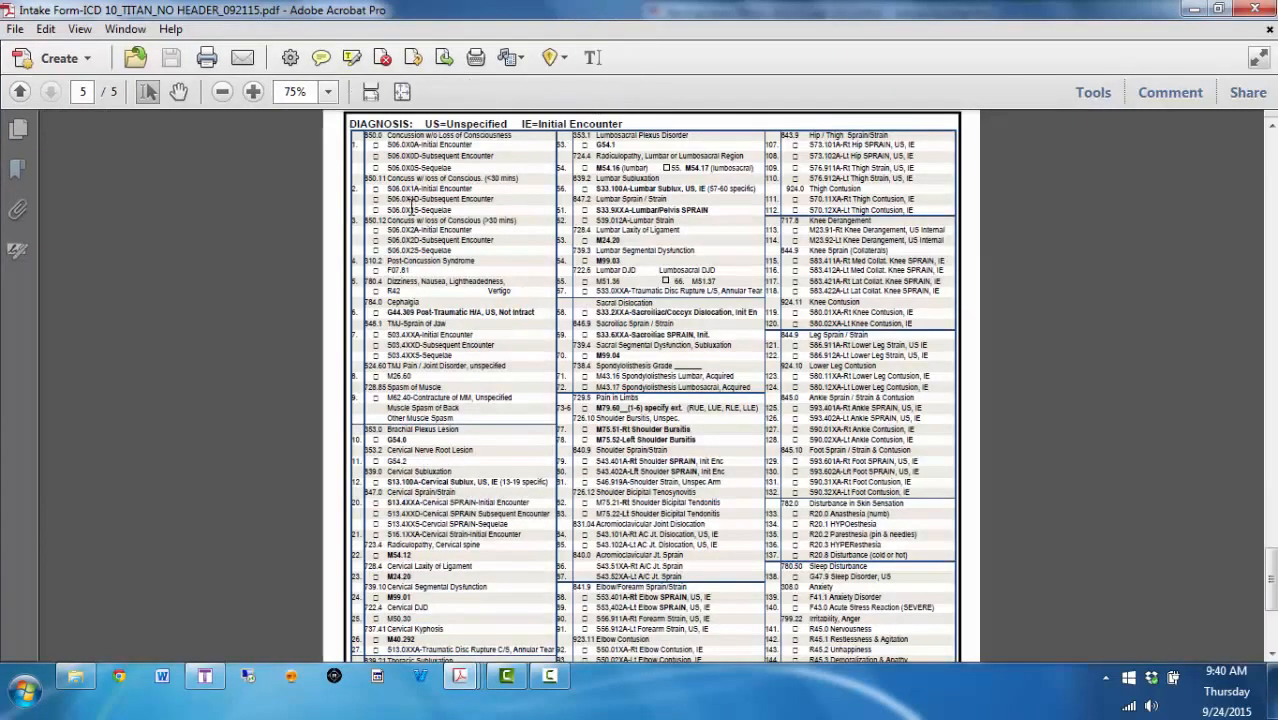
left_click(327, 91)
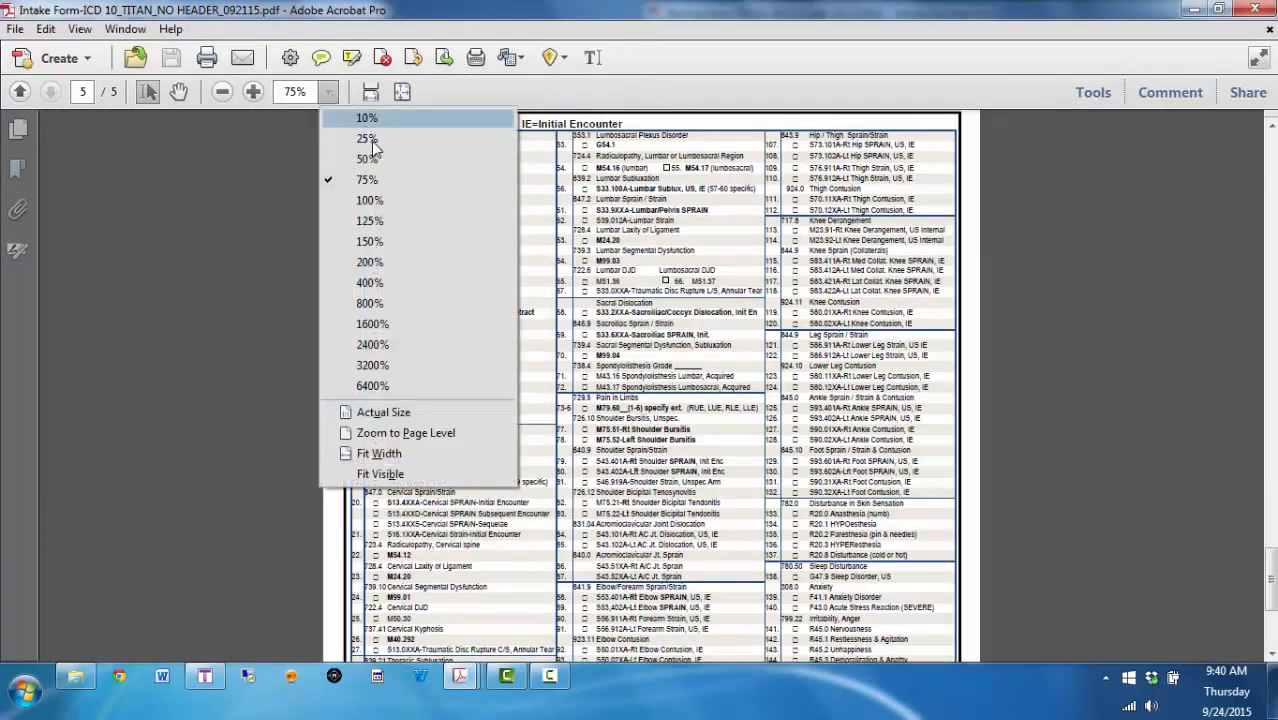
left_click(372, 241)
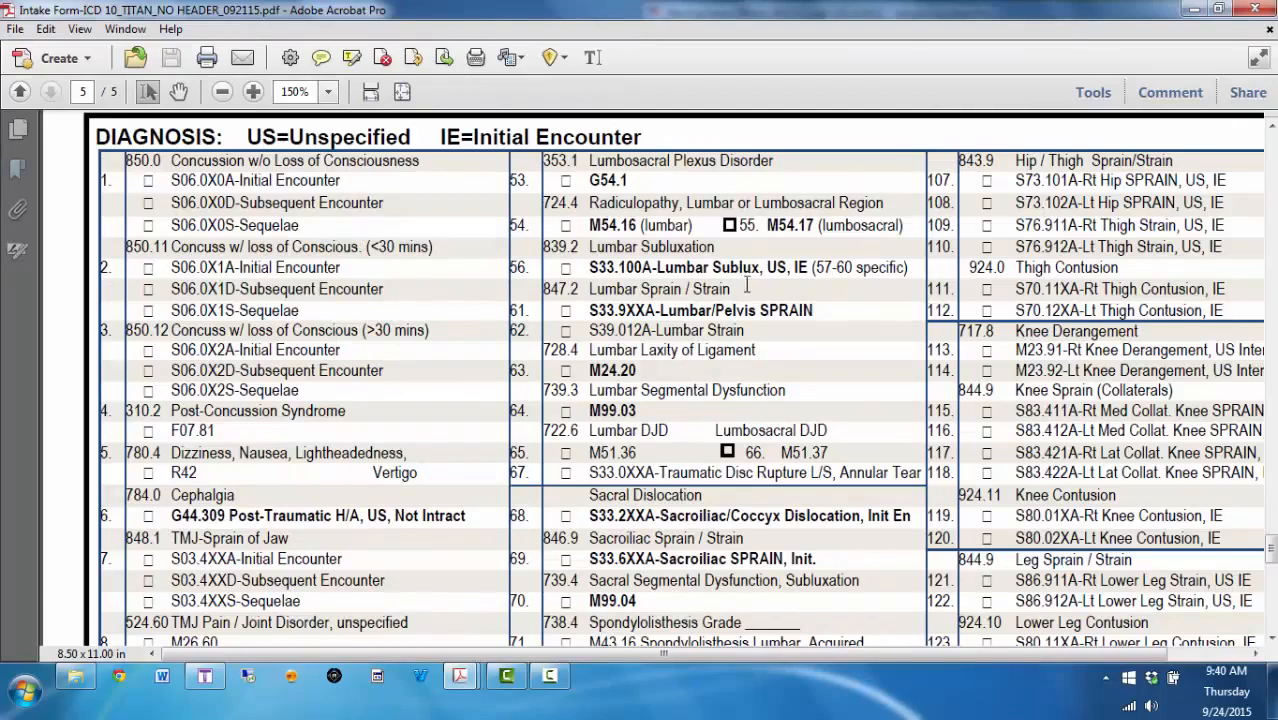
scroll(947, 325, "down", 15)
scroll(947, 325, "down", 5)
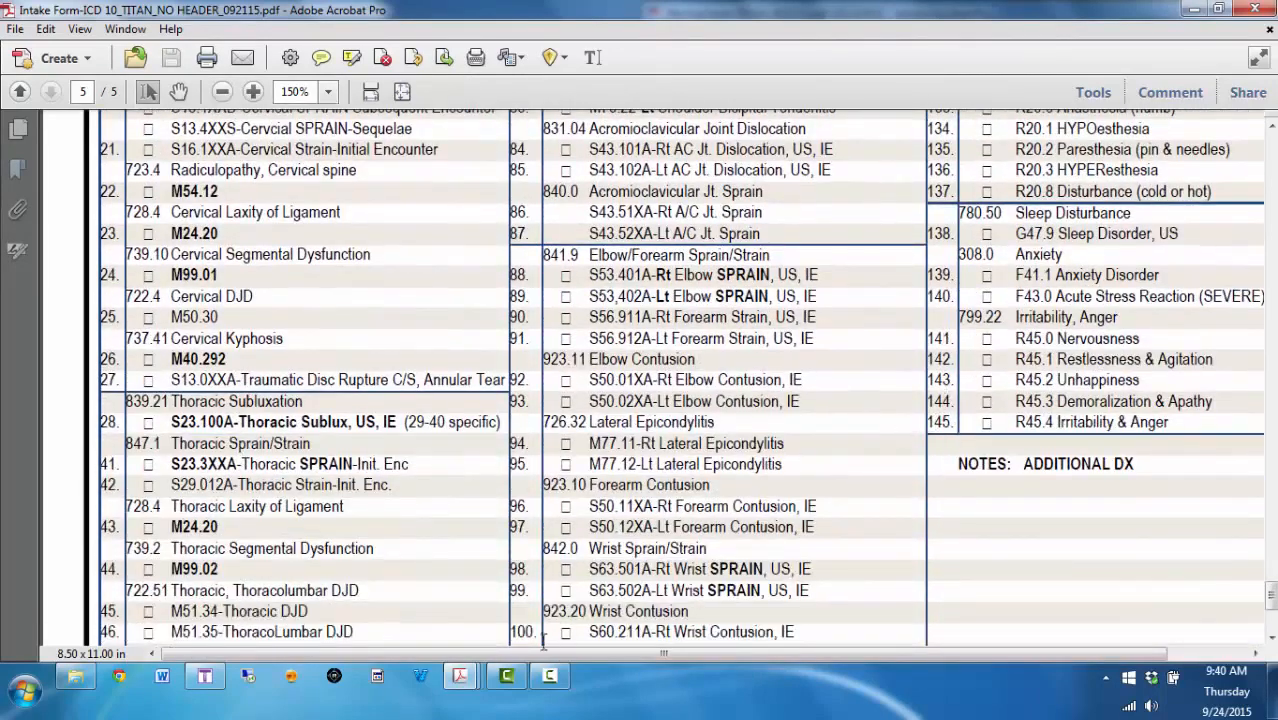
- Examine the numbered diagnosis grid on the maximized Re-Eval form TITAN_092115.pdf and return to the ICD-10 codes list in Titan
left_click(460, 676)
left_click(652, 618)
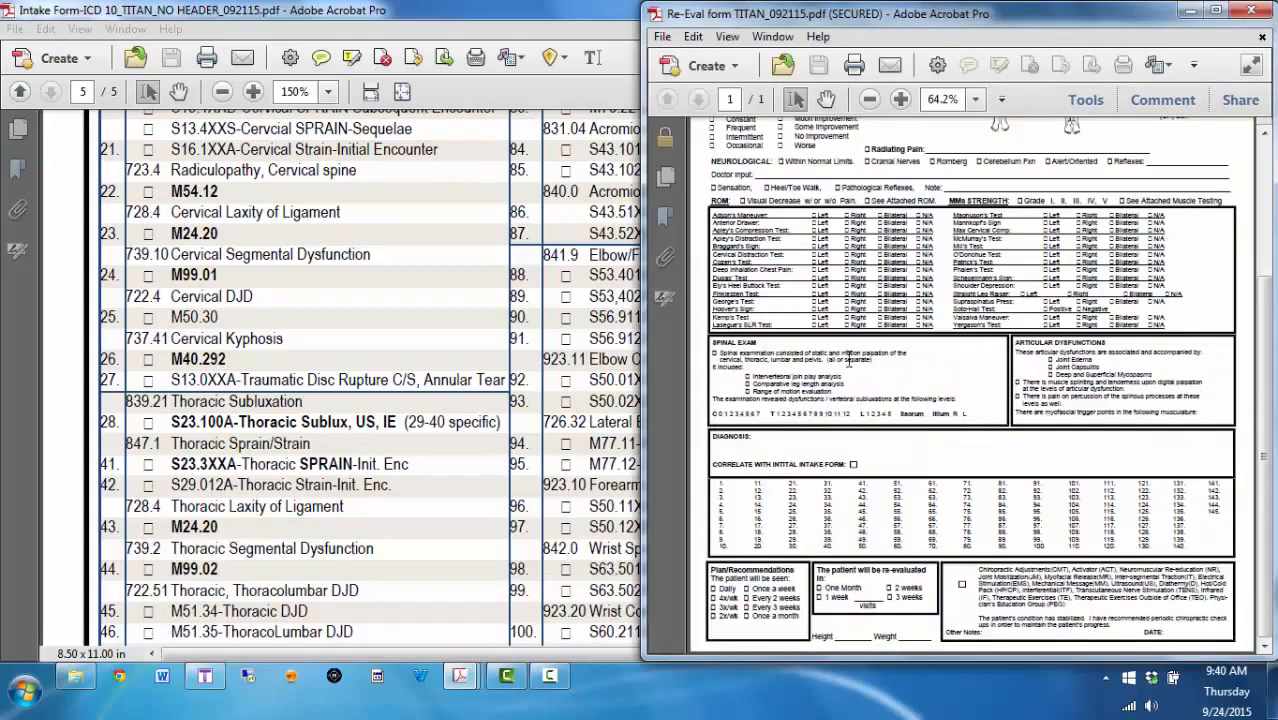
left_click(1222, 10)
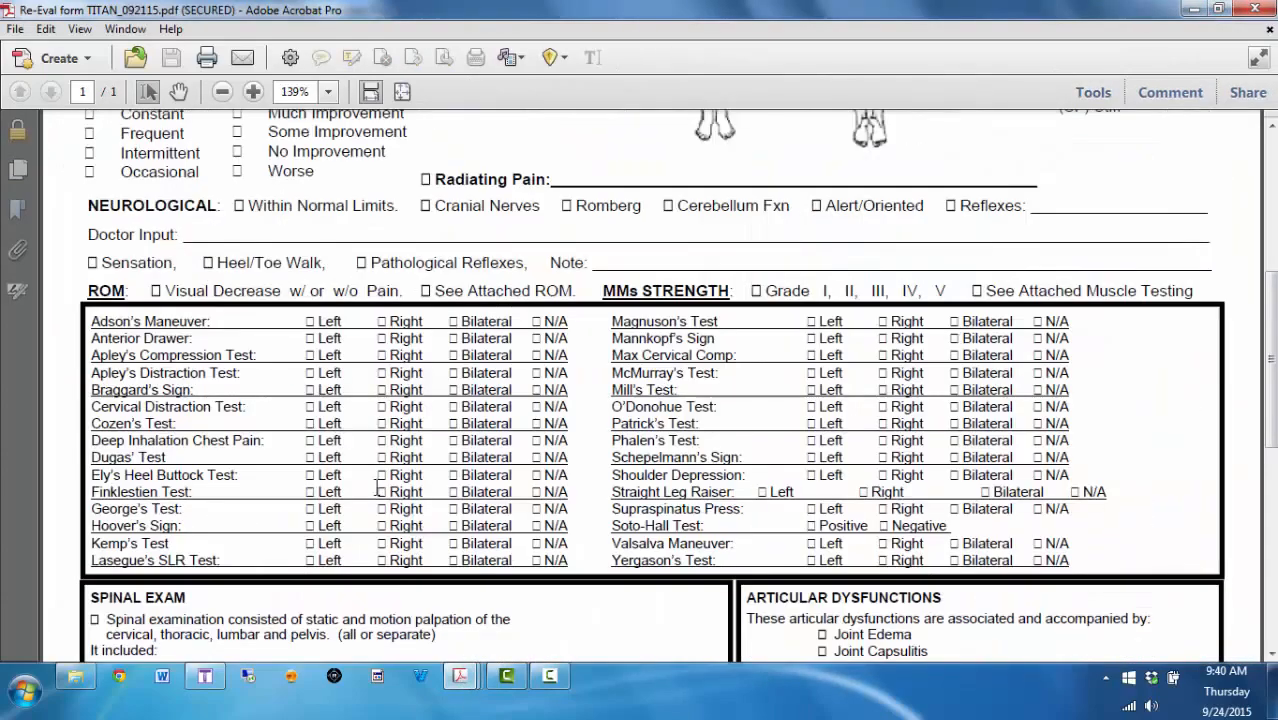
scroll(297, 416, "down", 10)
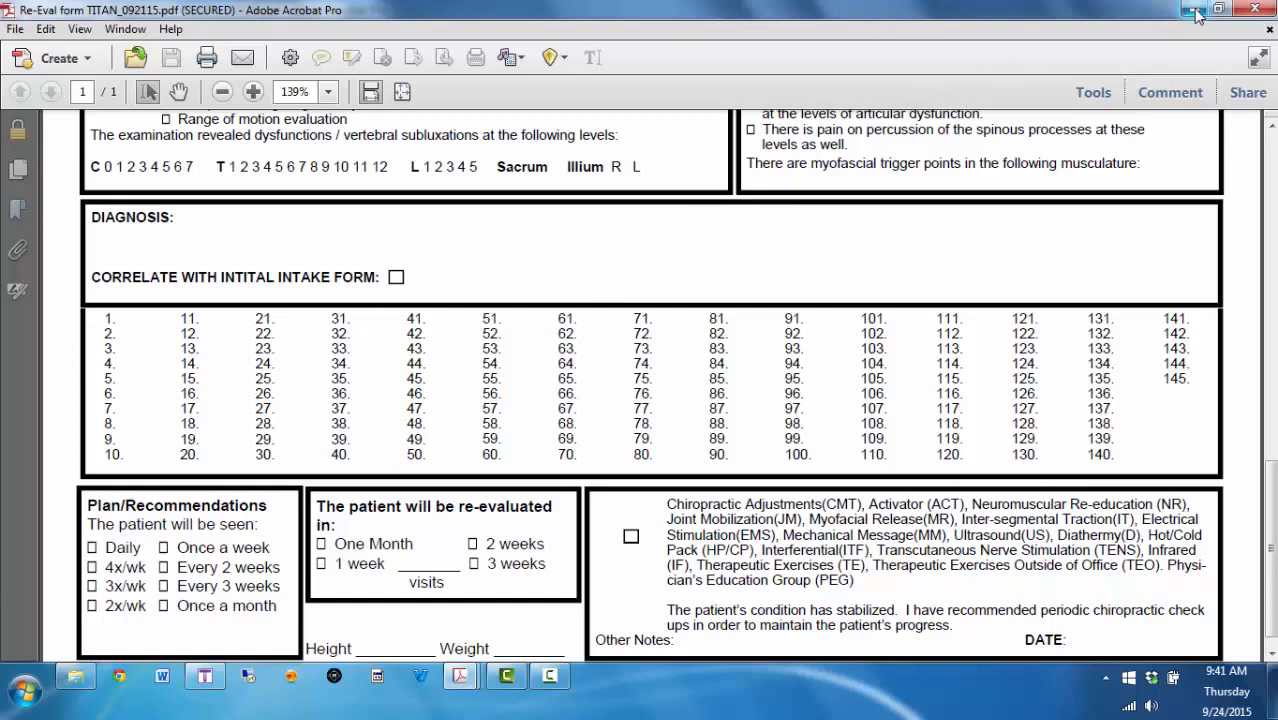
left_click(205, 676)
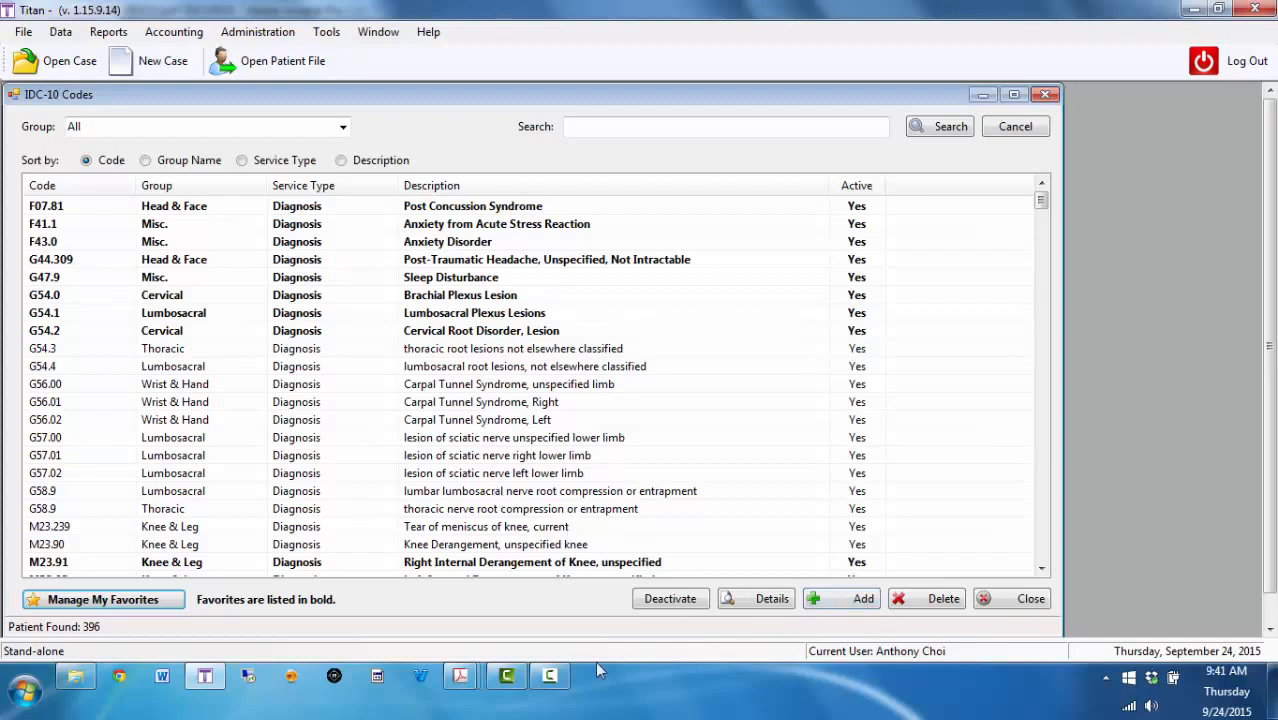
left_click(549, 676)
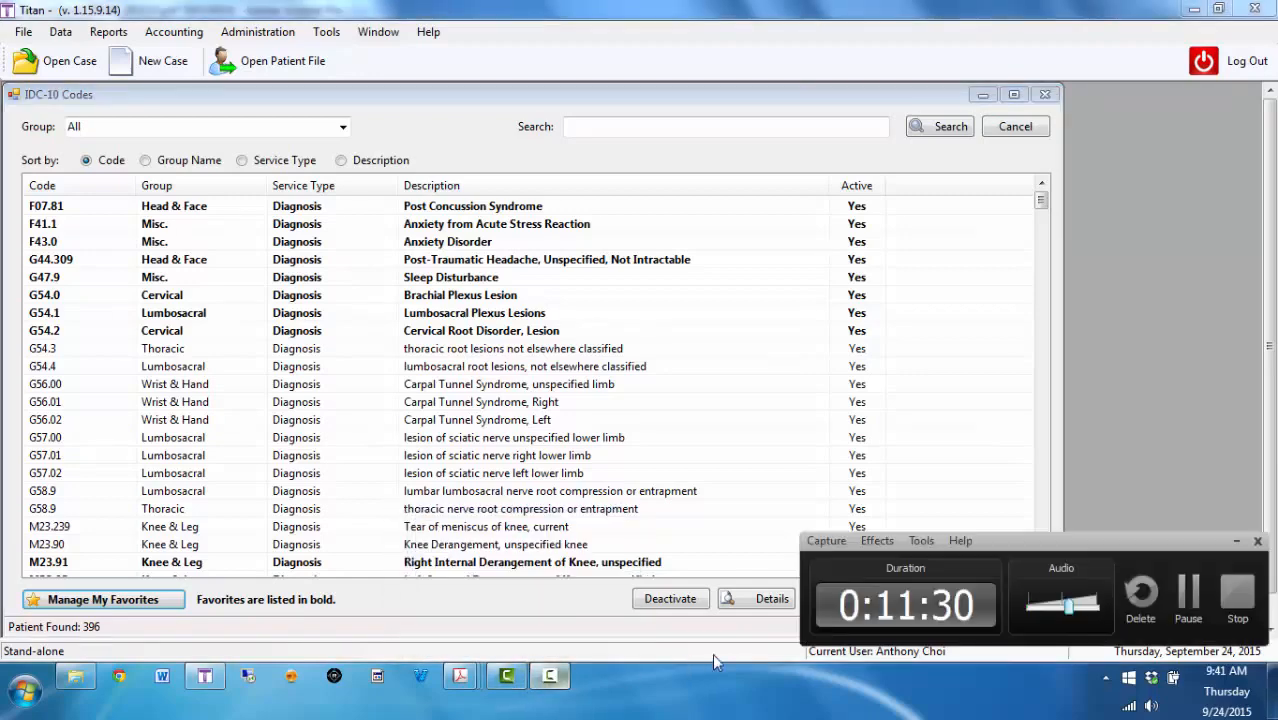
left_click(1237, 594)
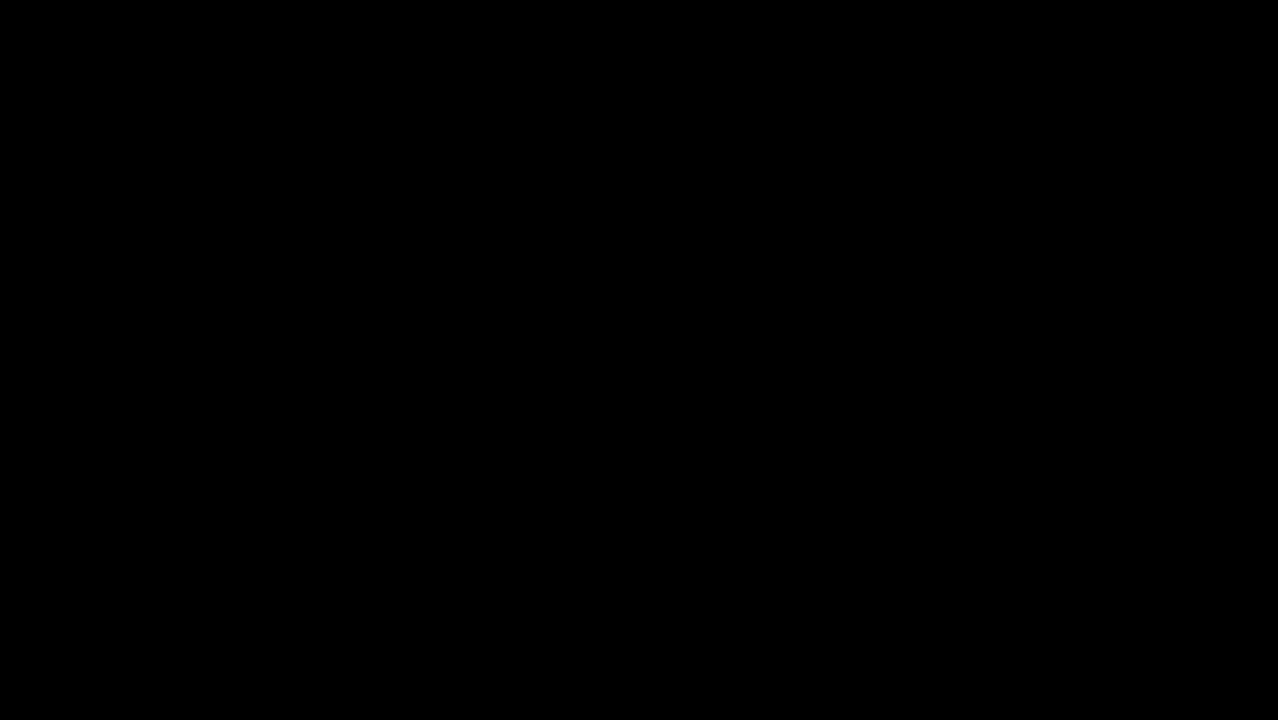